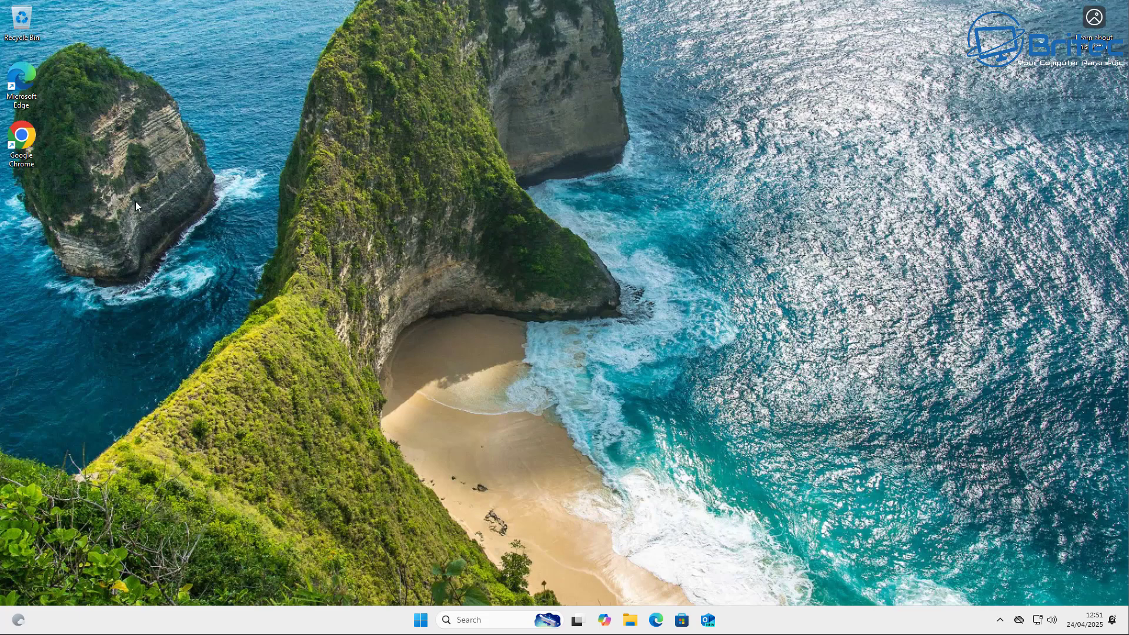
# - Launch Chrome maximized, search 'google safe filter', accept cookies and open Your SafeSearch Setting
pyautogui.doubleClick(31, 138)
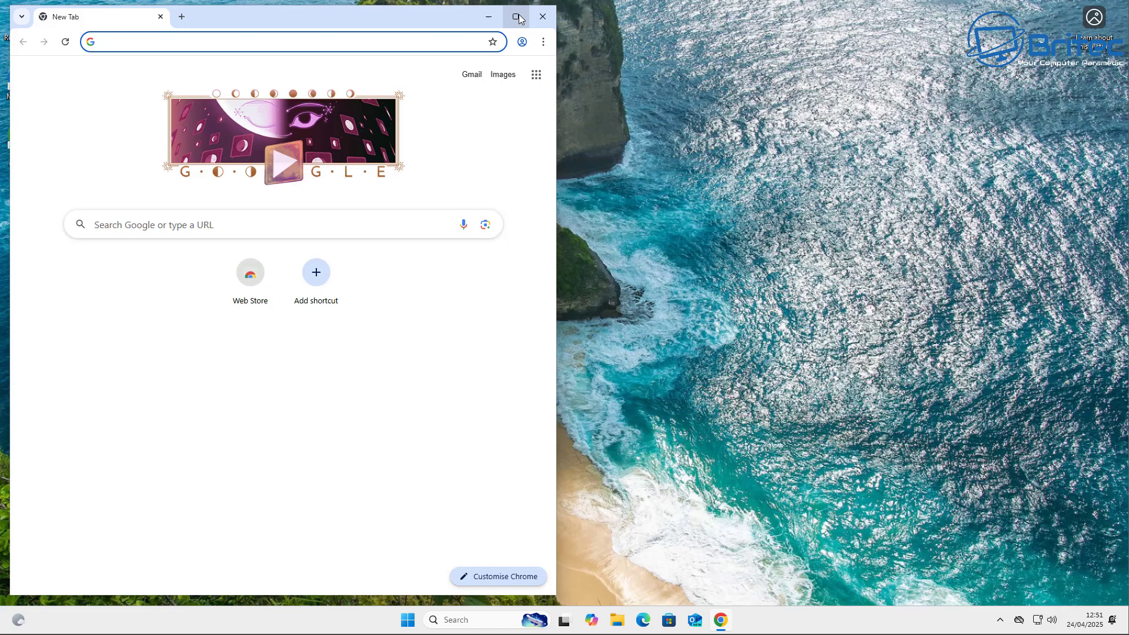
pyautogui.click(518, 18)
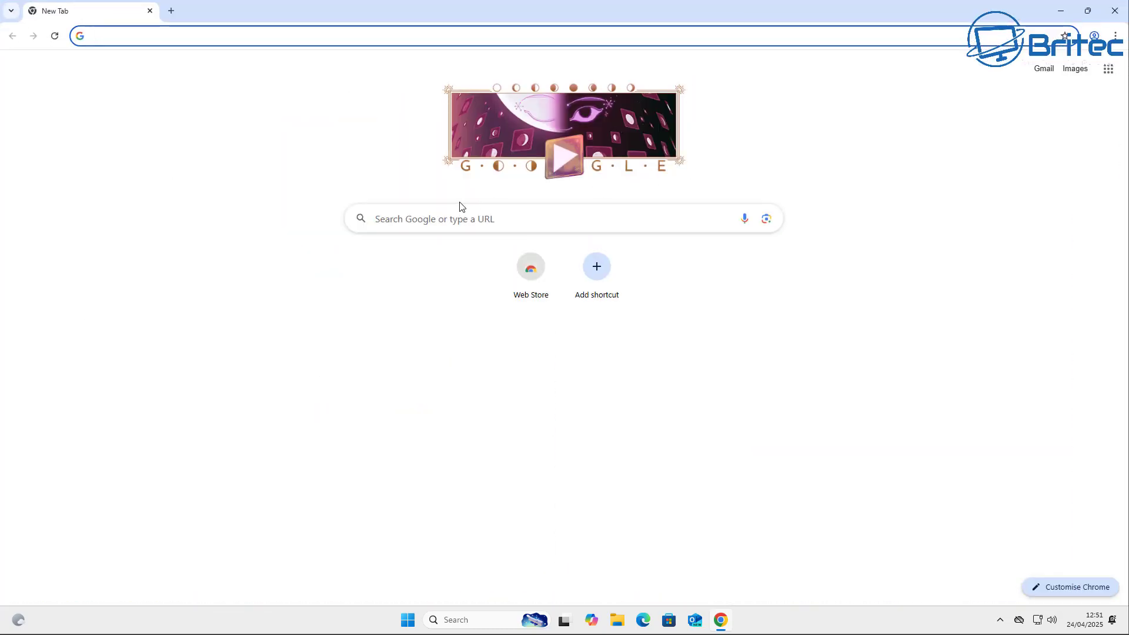
pyautogui.write('google ')
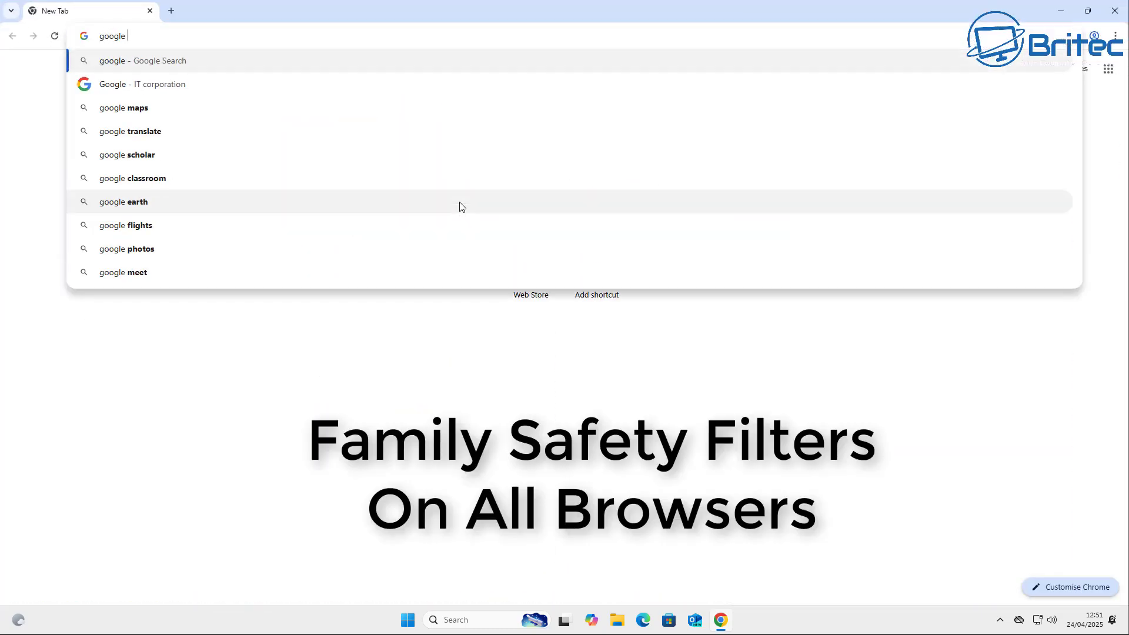
pyautogui.write('safe filet')
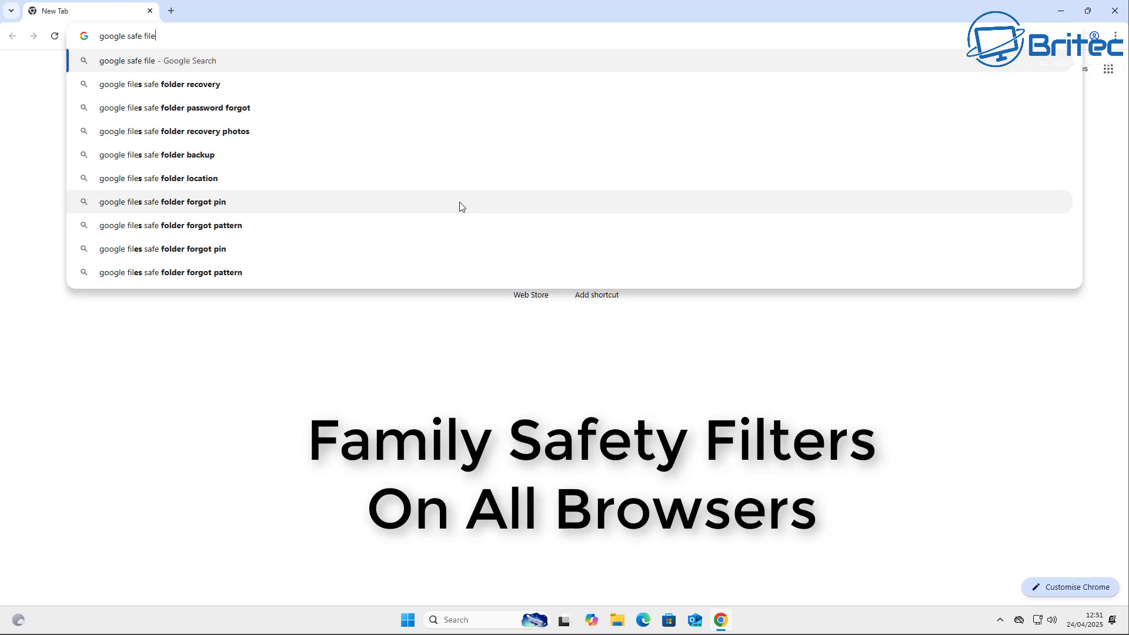
pyautogui.press('BackSpace')
pyautogui.press('BackSpace')
pyautogui.write('t')
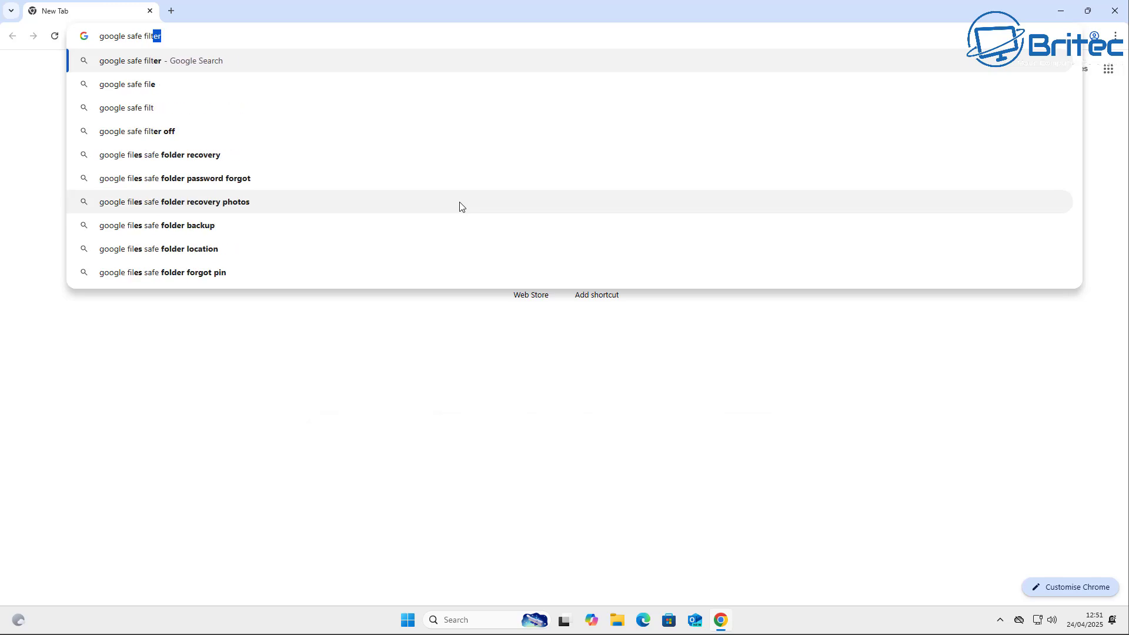
pyautogui.press('Return')
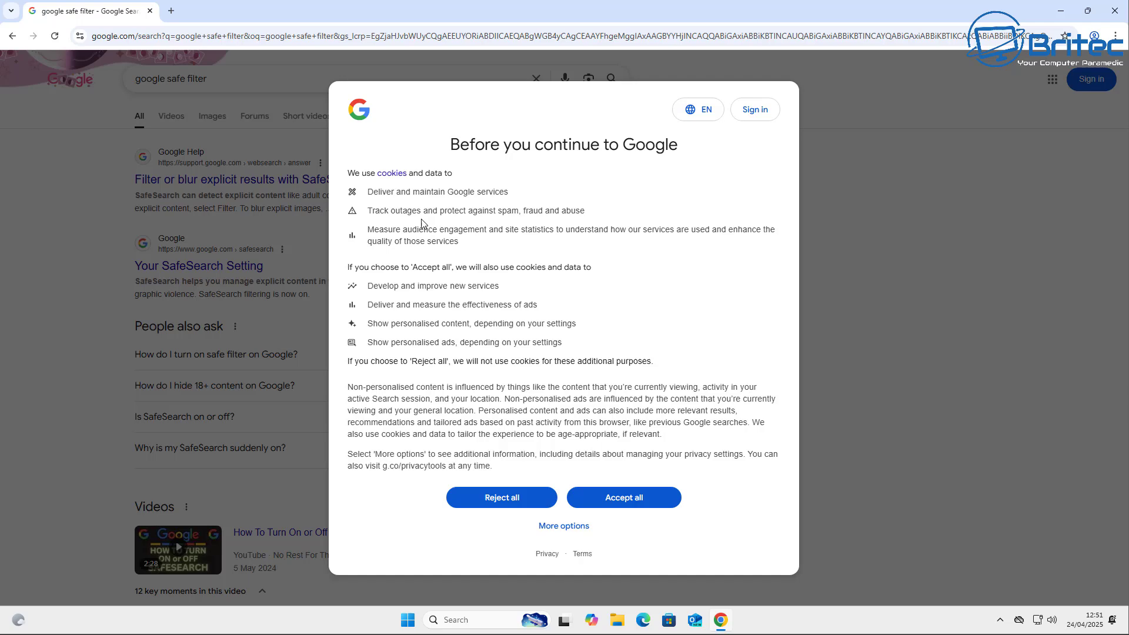
pyautogui.click(625, 499)
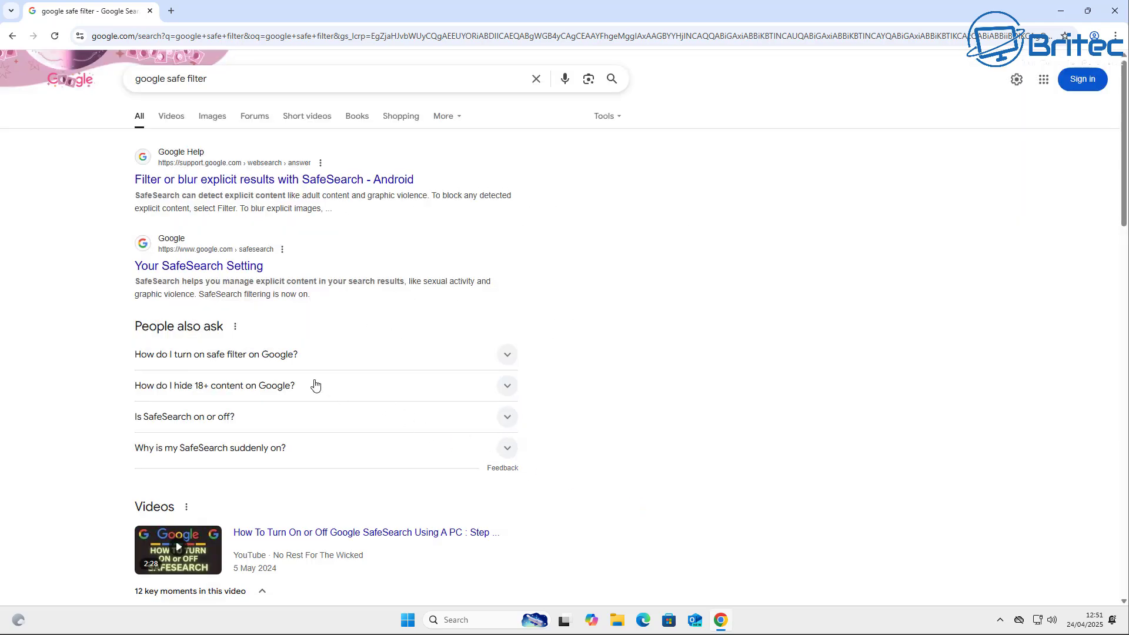
pyautogui.click(244, 268)
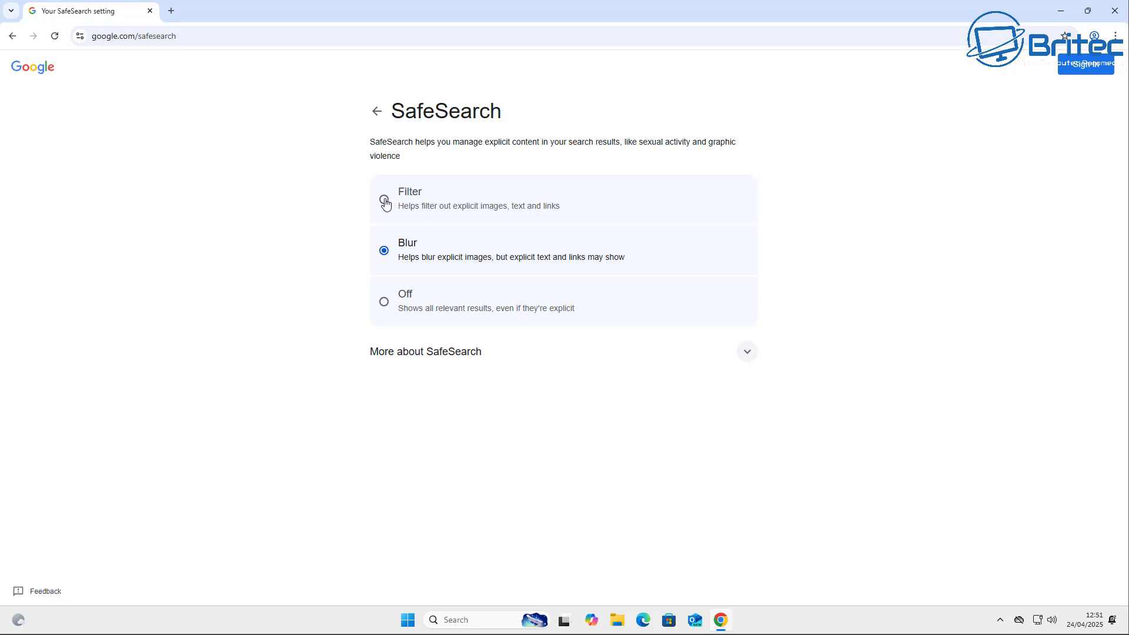
# - Switch SafeSearch from Blur to Filter, then close Chrome
pyautogui.click(384, 201)
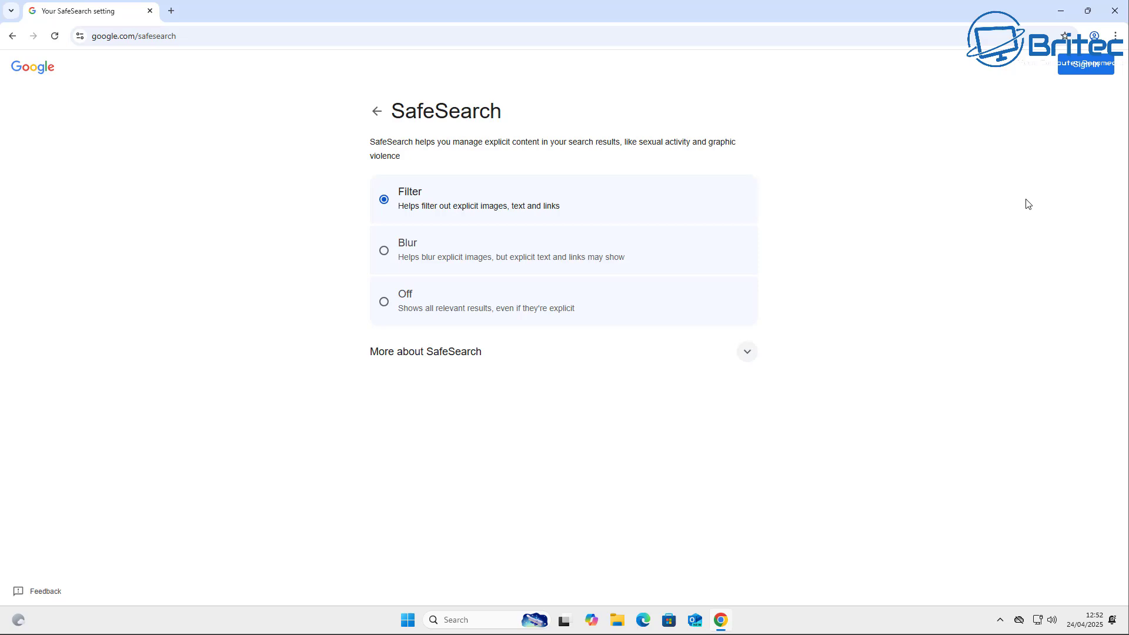
pyautogui.click(1114, 11)
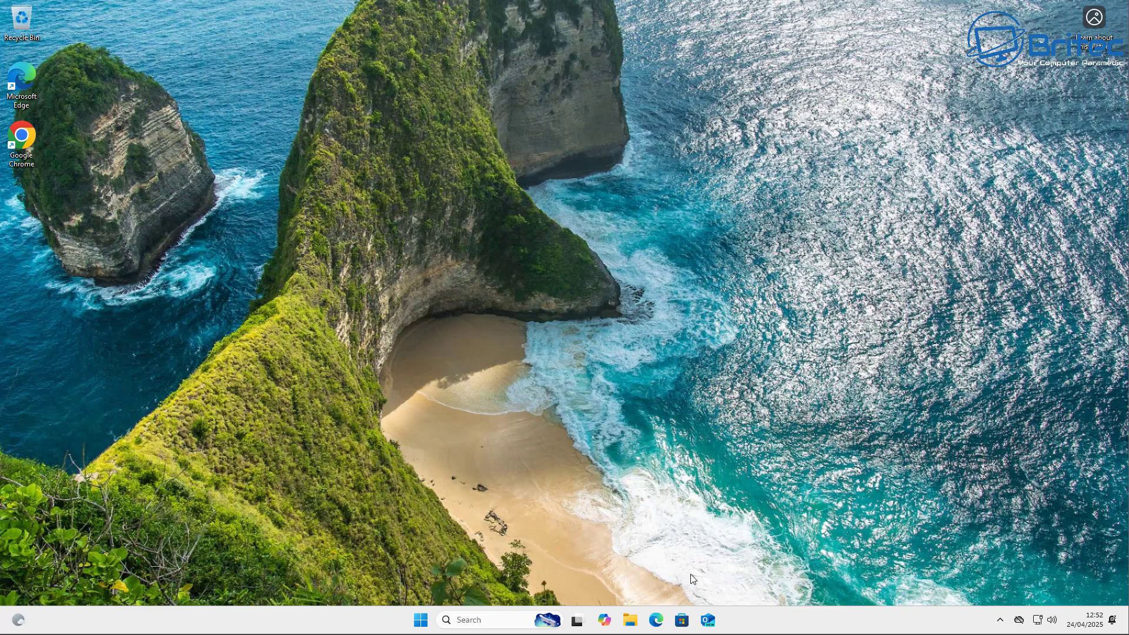
# - Reopen Chrome, go to the Chrome Web Store and search it for 'block site'
pyautogui.doubleClick(26, 136)
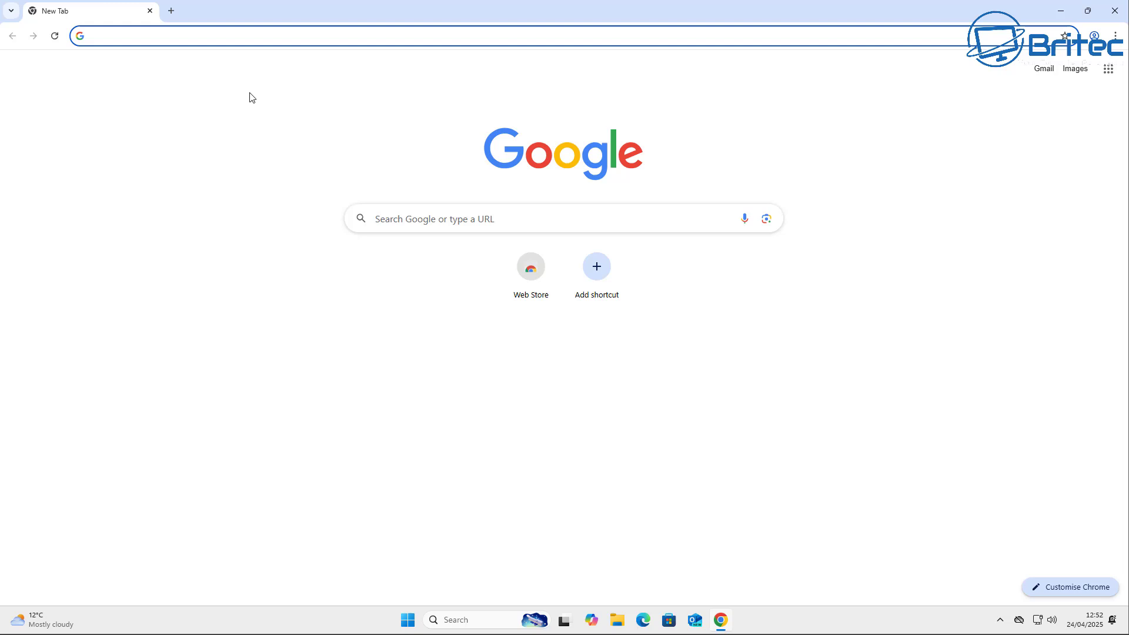
pyautogui.write('ch')
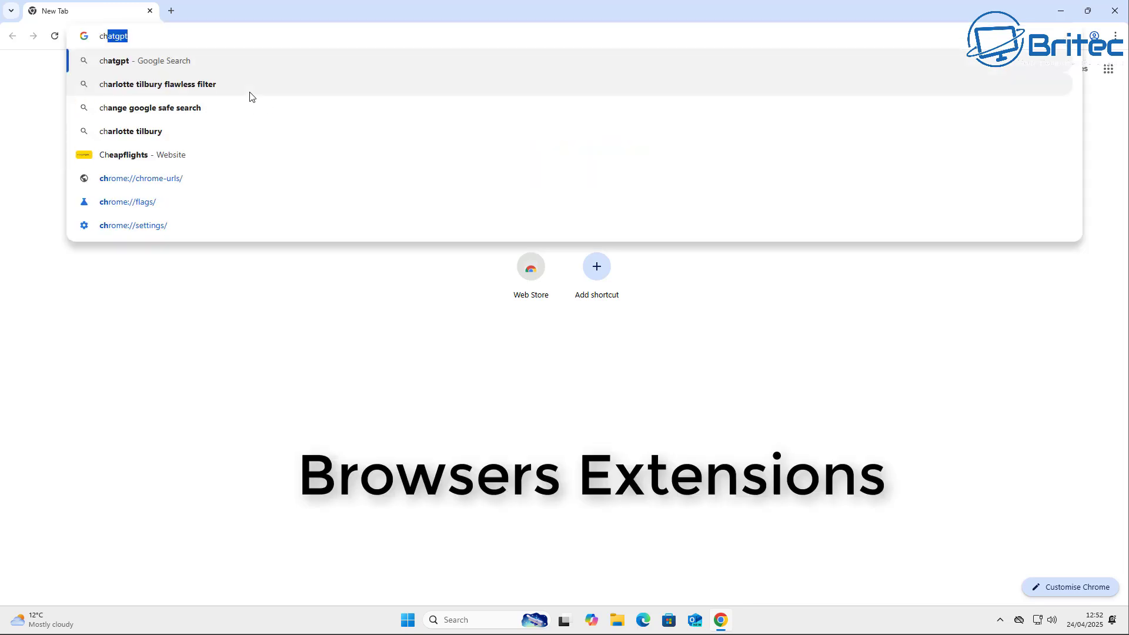
pyautogui.write('rome web')
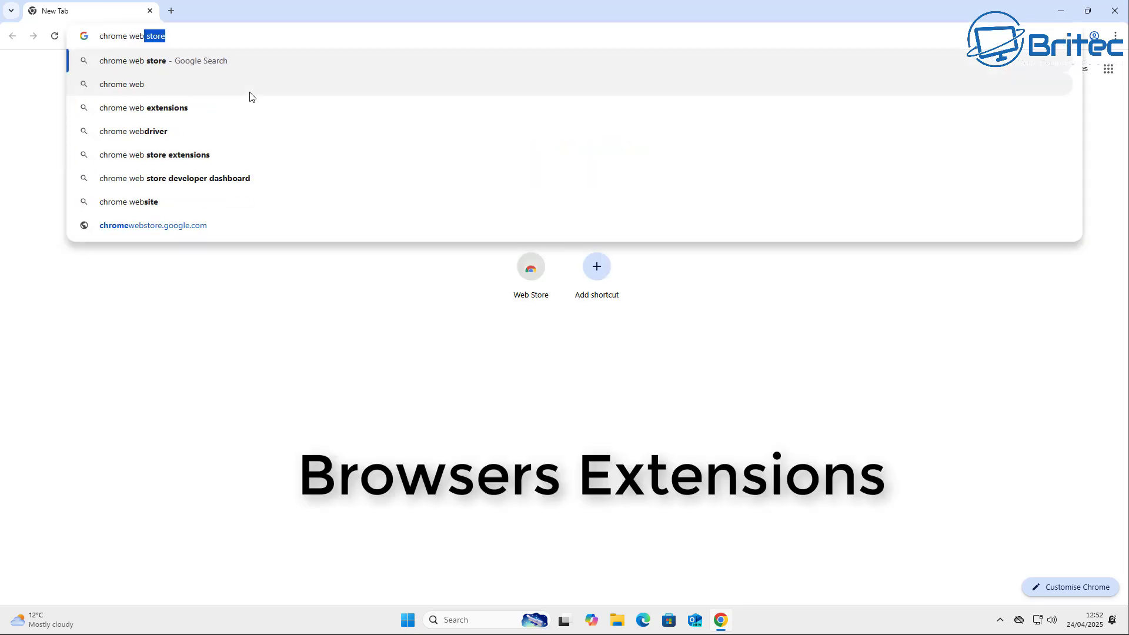
pyautogui.write(' store')
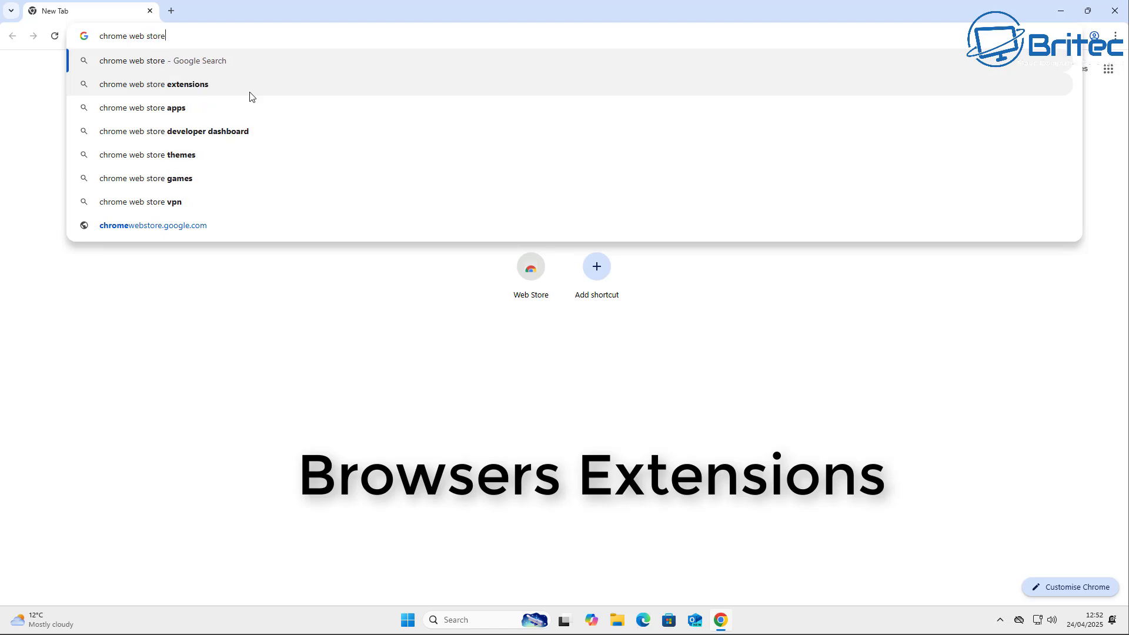
pyautogui.press('Return')
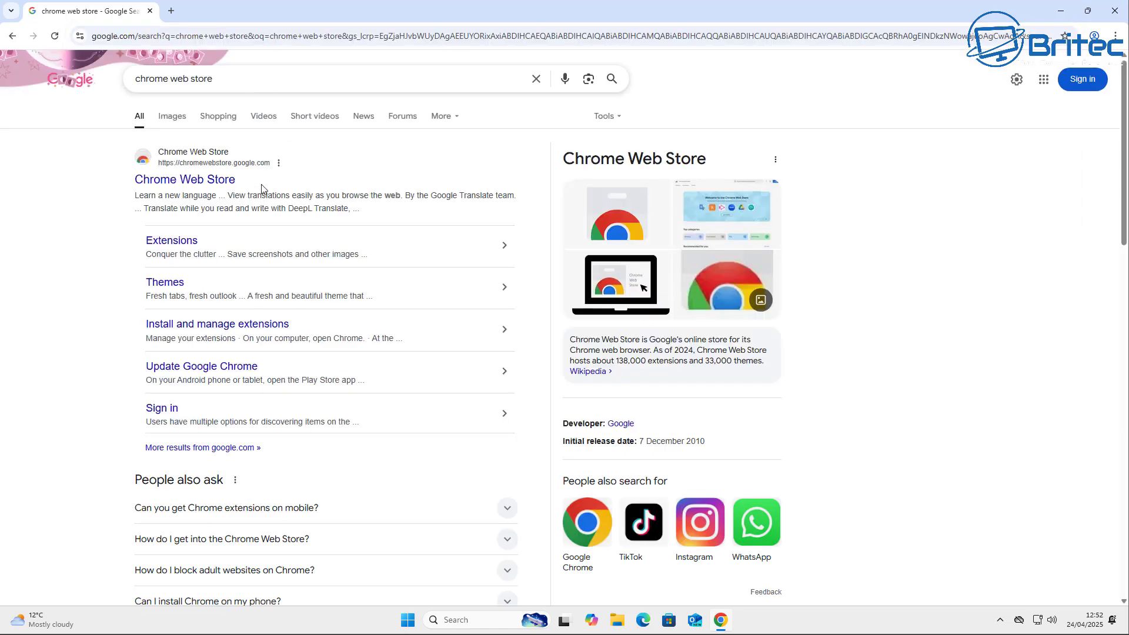
pyautogui.click(210, 178)
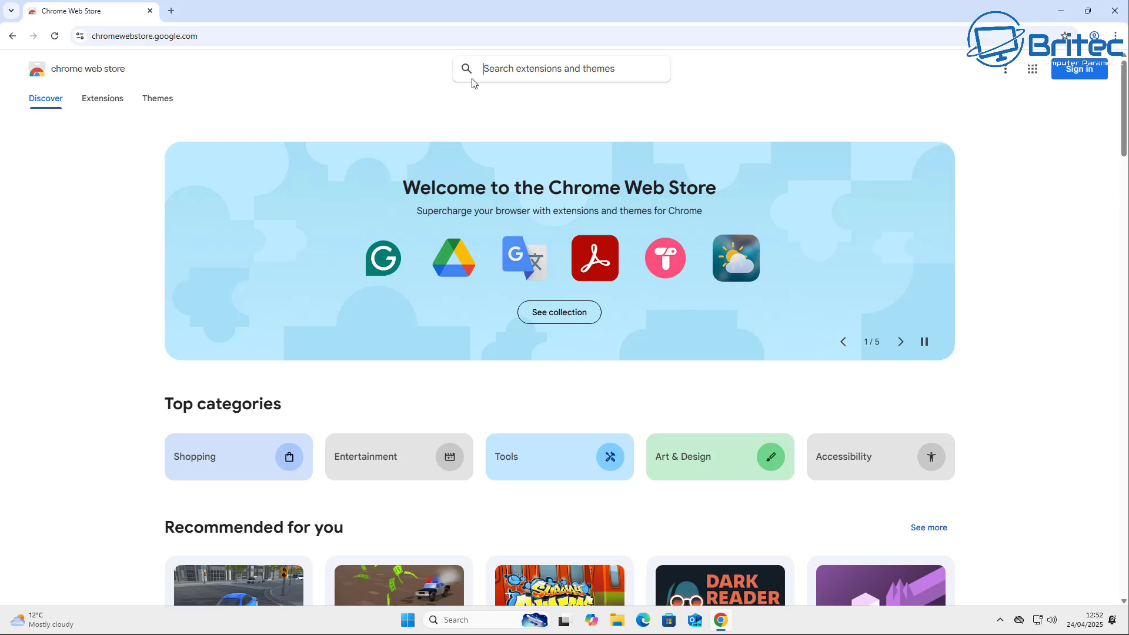
pyautogui.write('b')
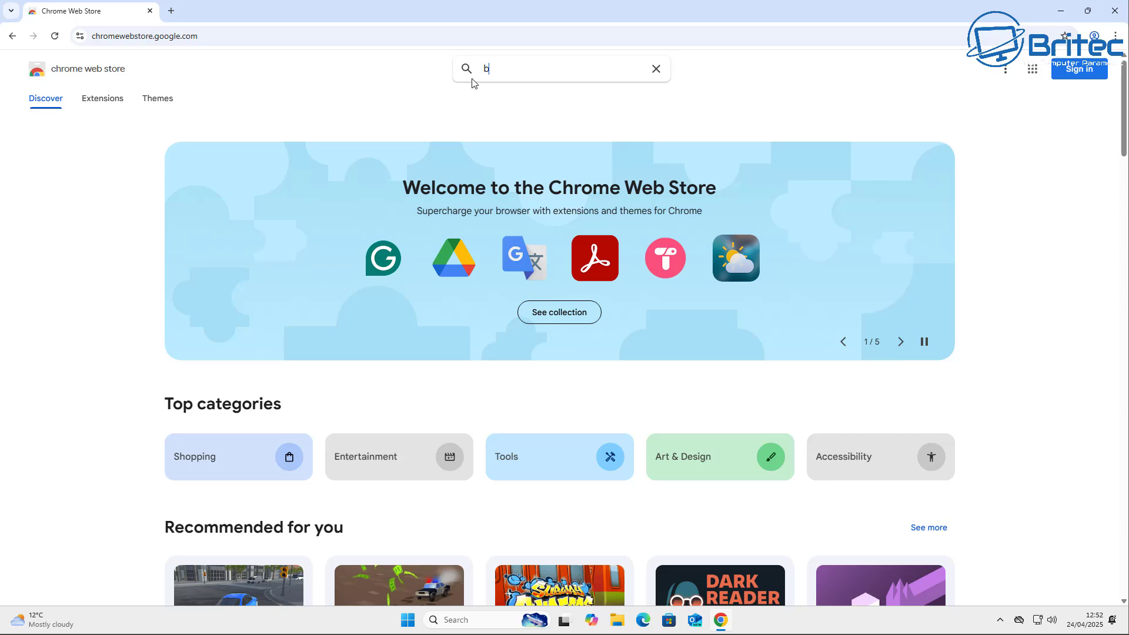
pyautogui.write('lock site')
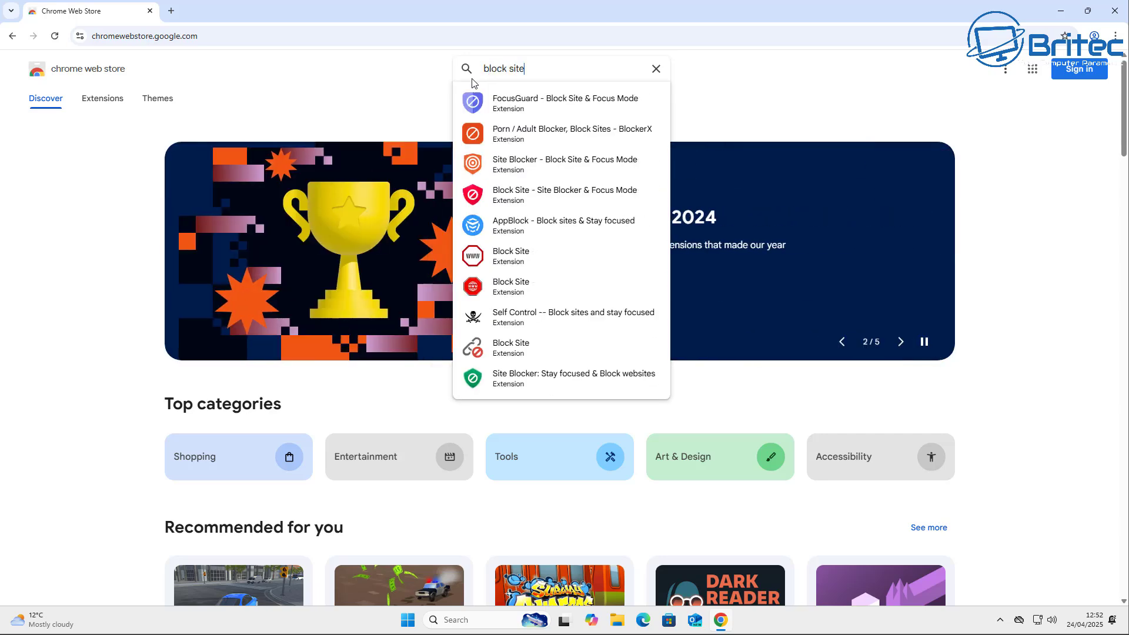
pyautogui.press('Return')
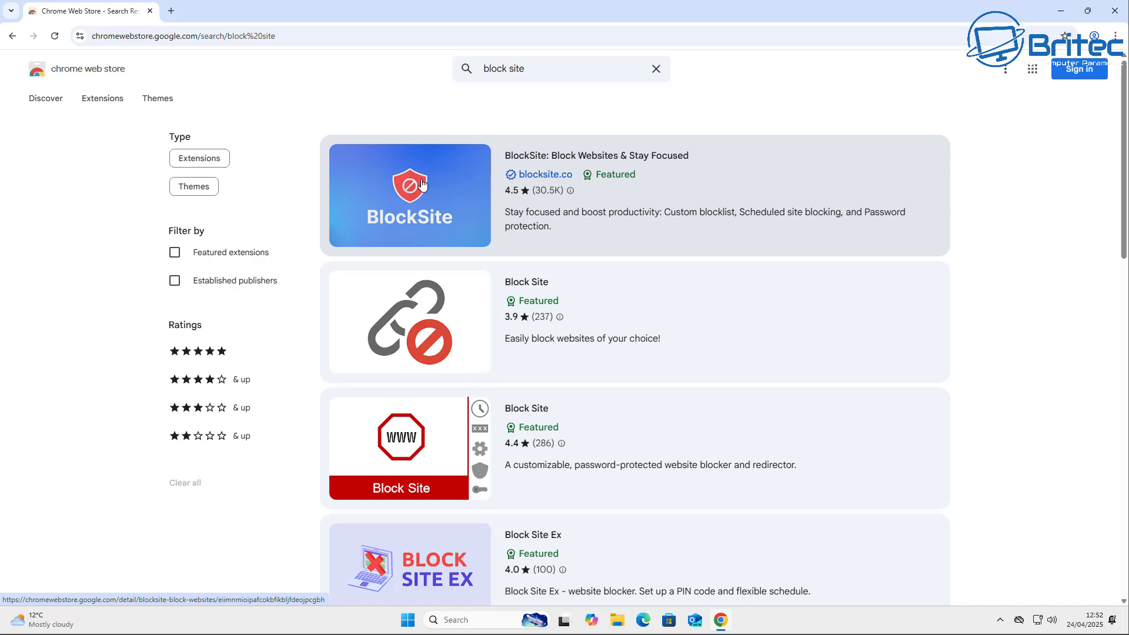
# - Open the BlockSite extension page and add BlockSite to Chrome
pyautogui.click(566, 158)
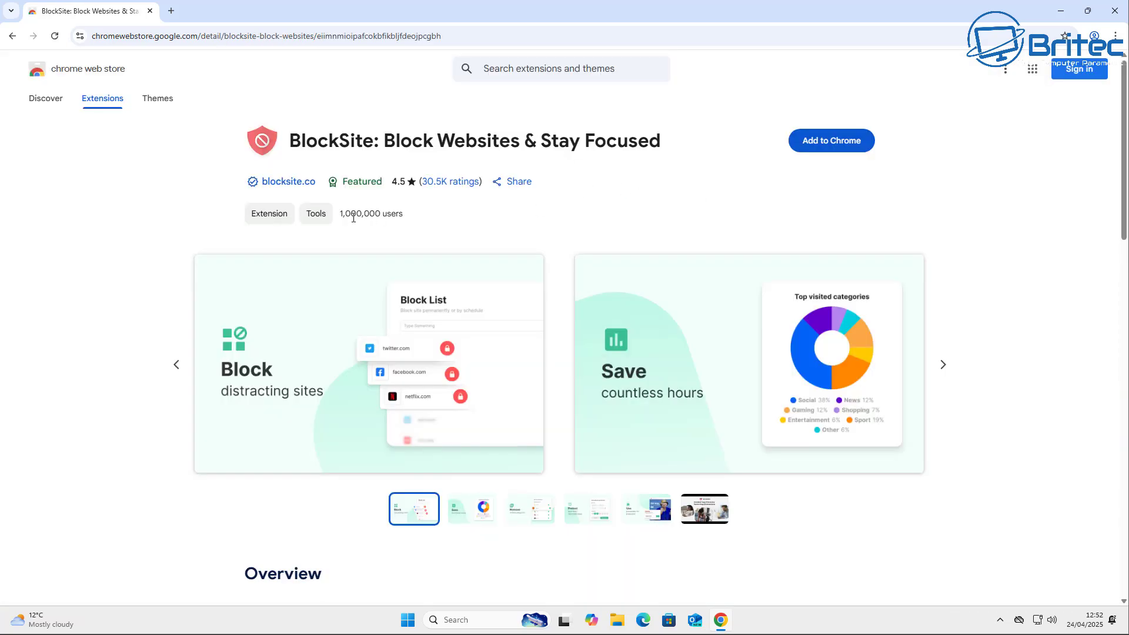
pyautogui.click(815, 149)
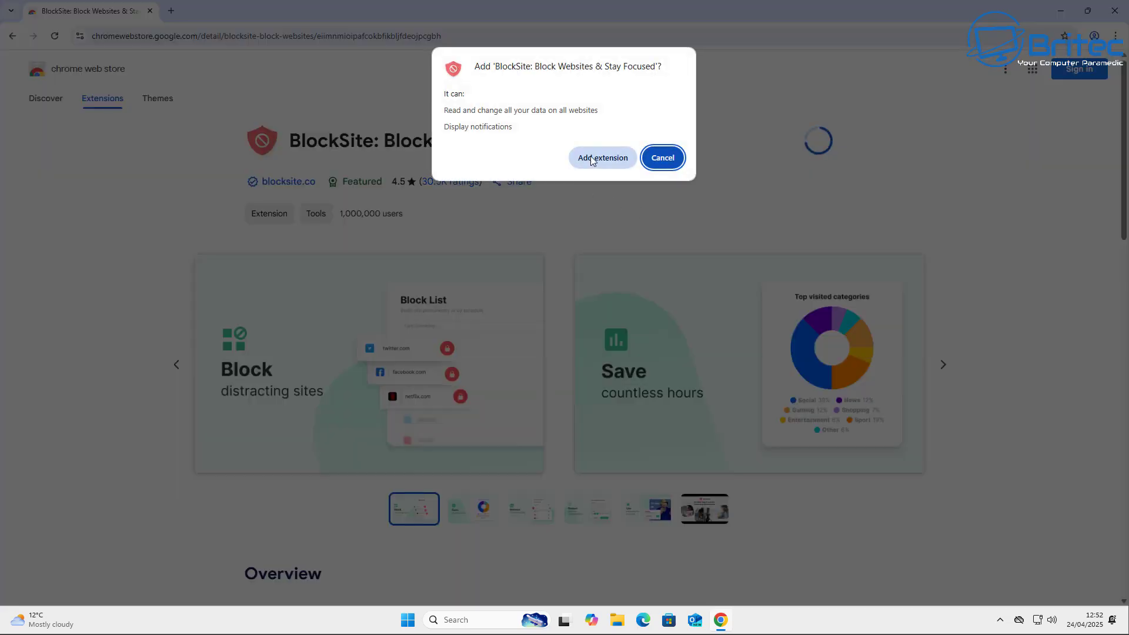
pyautogui.click(592, 158)
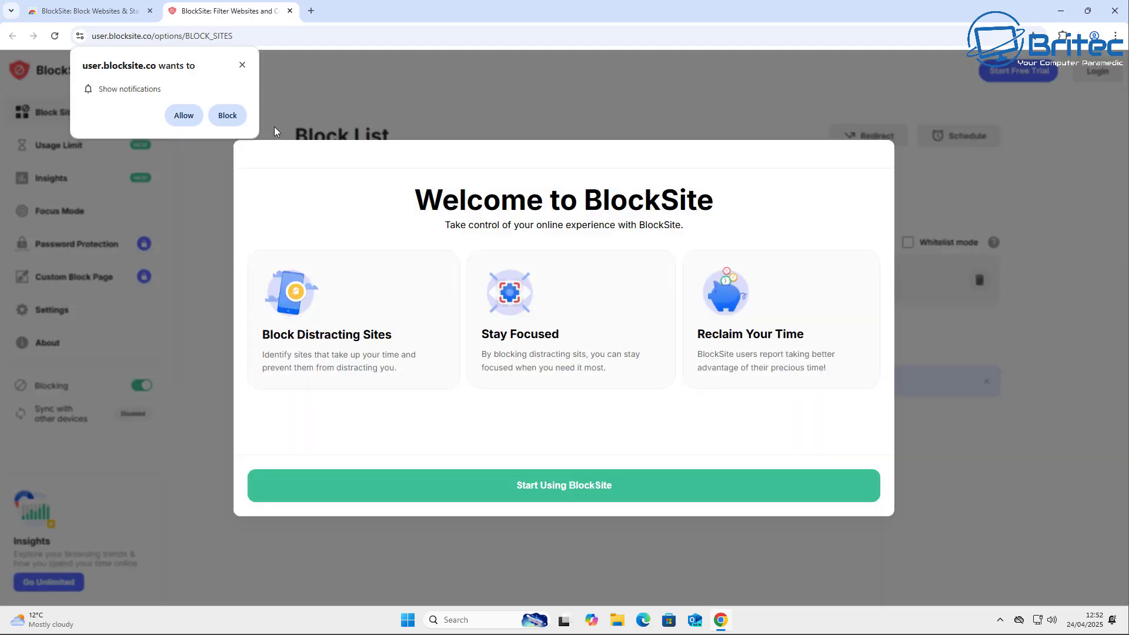
# - Allow BlockSite notifications, skip the welcome, paid-plan and discount screens, then open Add to Block List
pyautogui.click(178, 118)
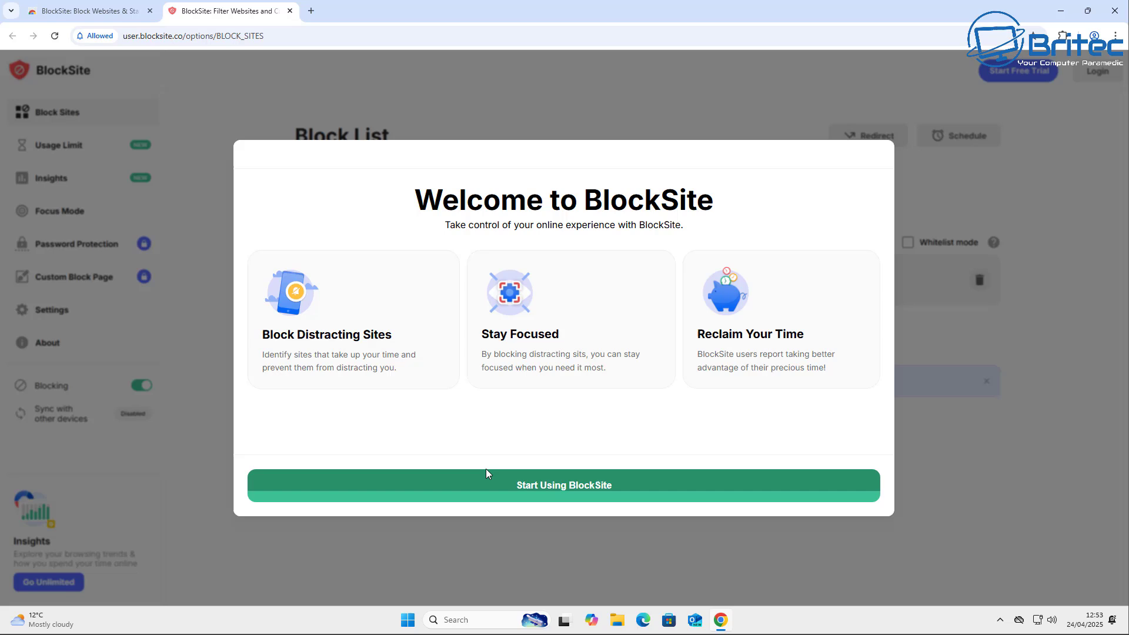
pyautogui.click(579, 495)
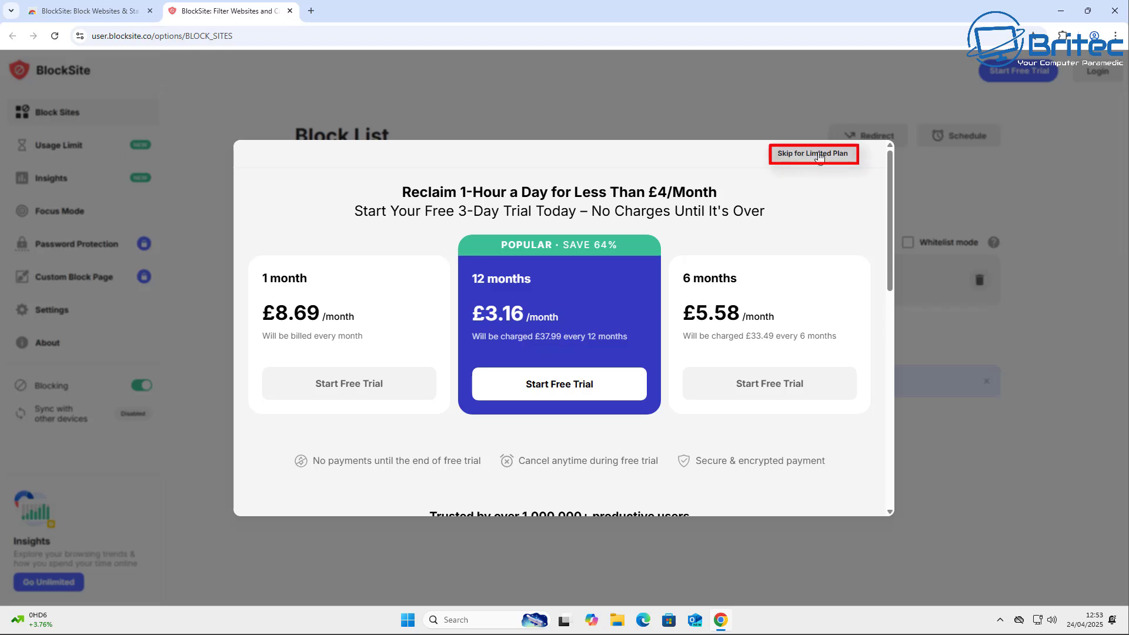
pyautogui.click(819, 155)
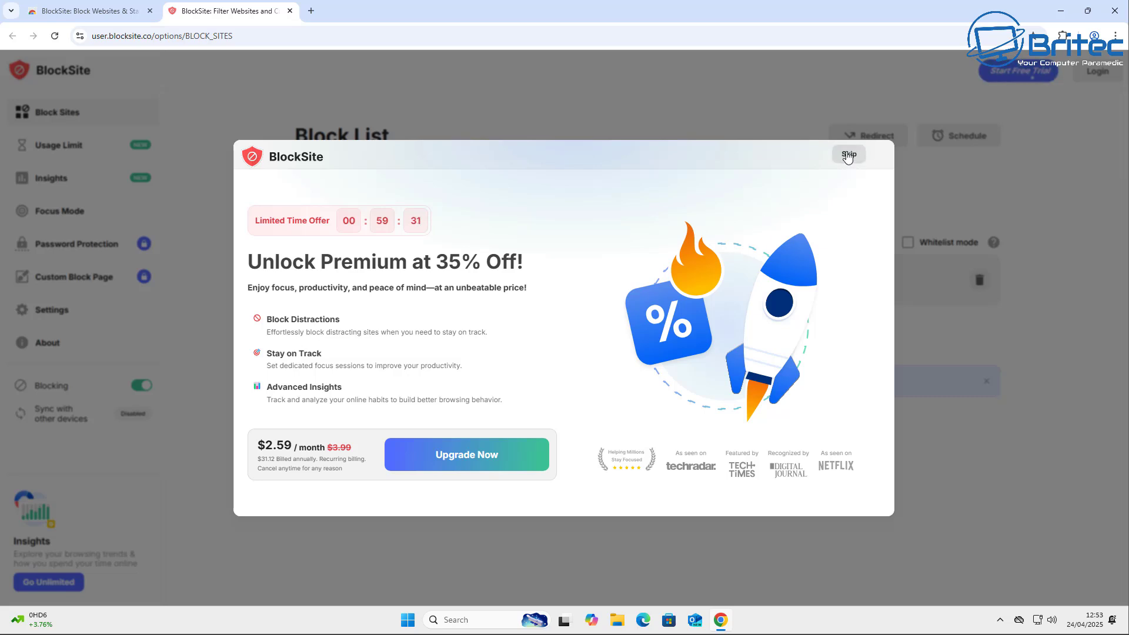
pyautogui.click(848, 155)
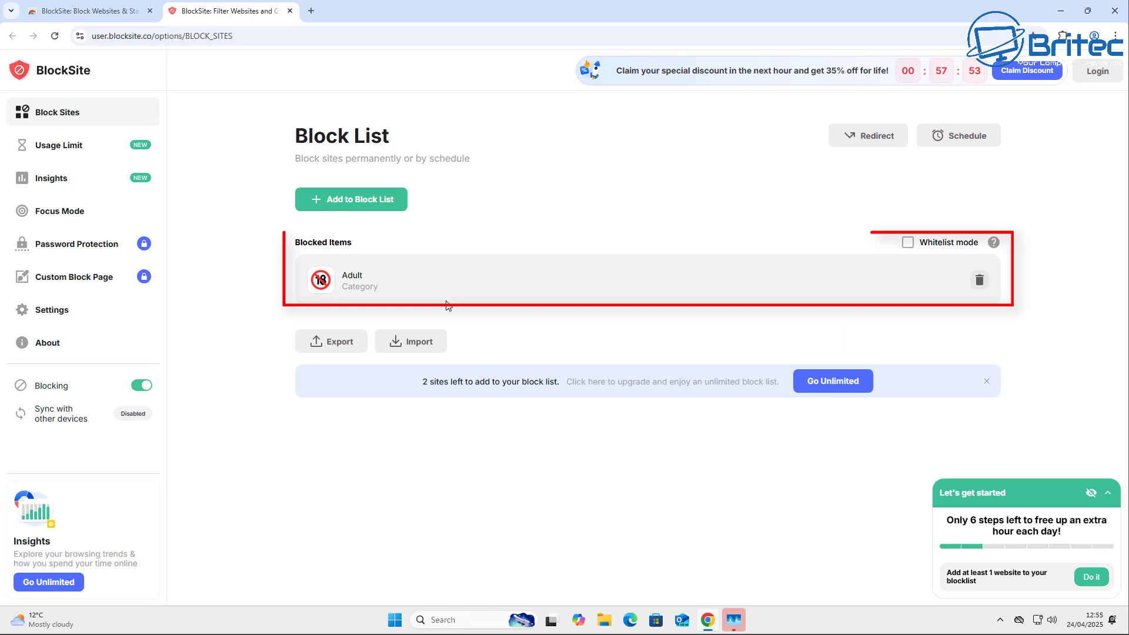
pyautogui.click(349, 203)
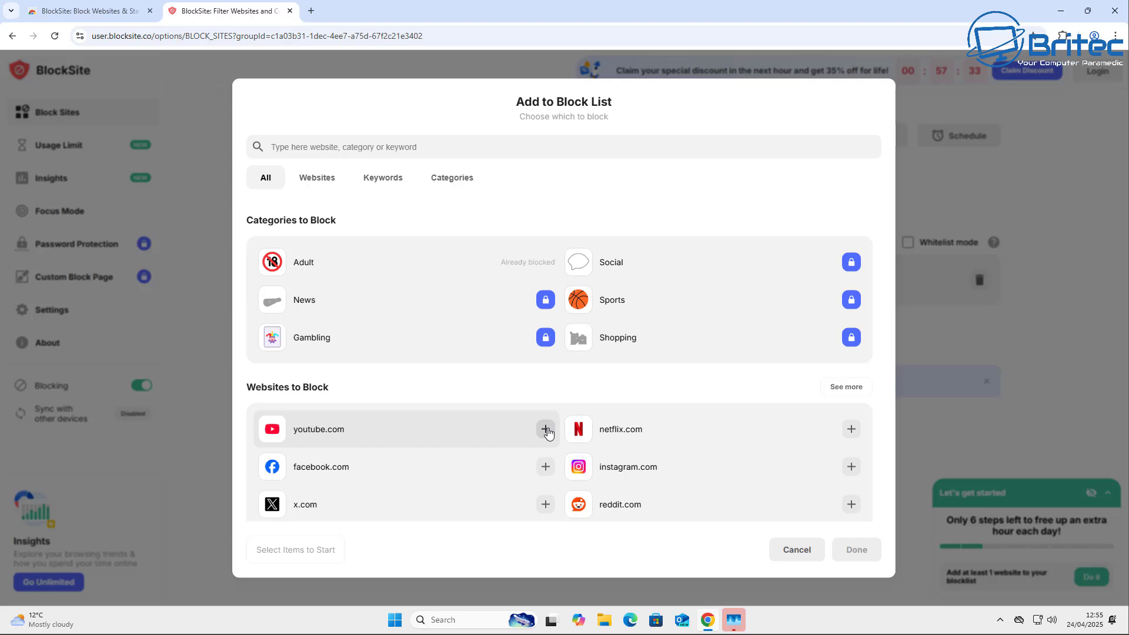
# - Add youtube.com to the BlockSite Block List, then start a new tab to test it
pyautogui.click(546, 429)
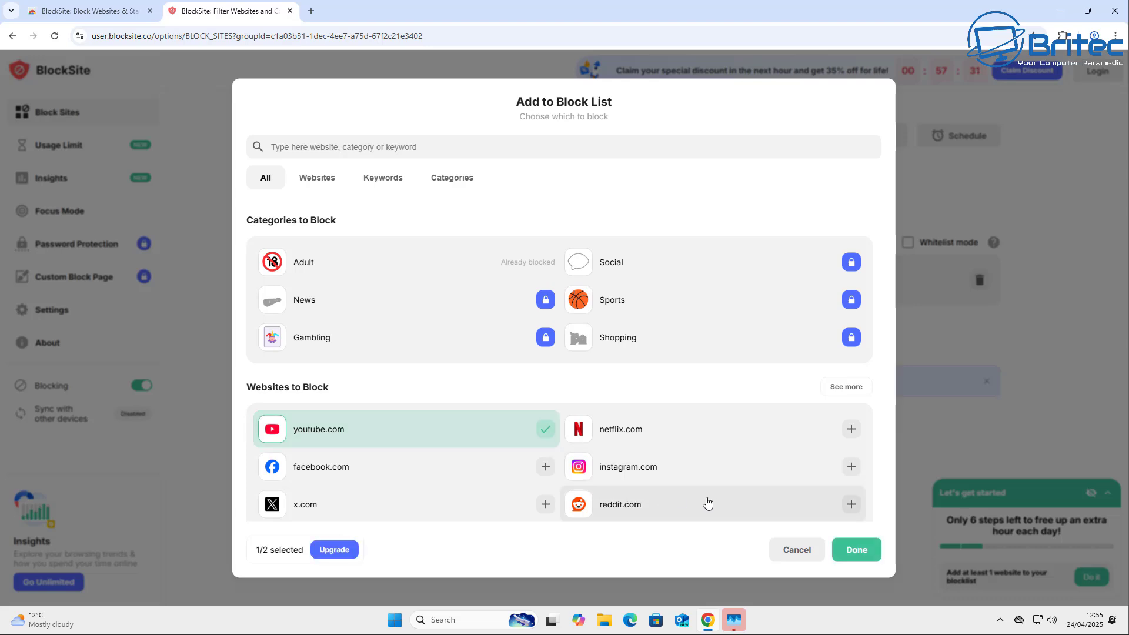
pyautogui.click(857, 549)
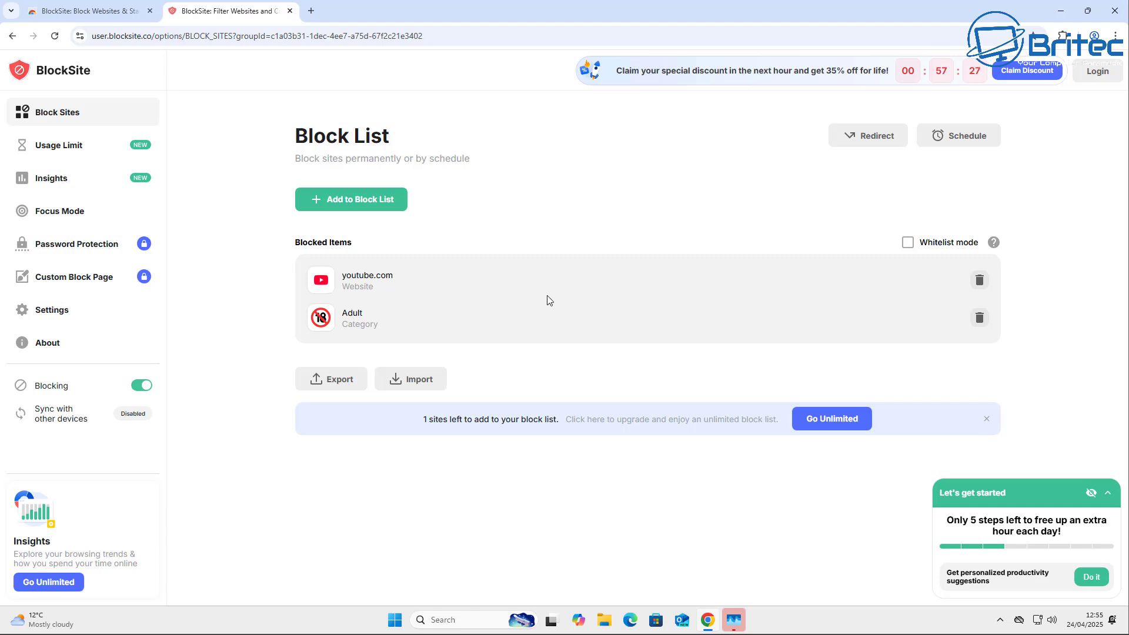
pyautogui.click(311, 10)
pyautogui.click(268, 34)
# - Load youtube.com to confirm it is blocked, check Password Protection, and close the upgrade tab
pyautogui.write('youtube')
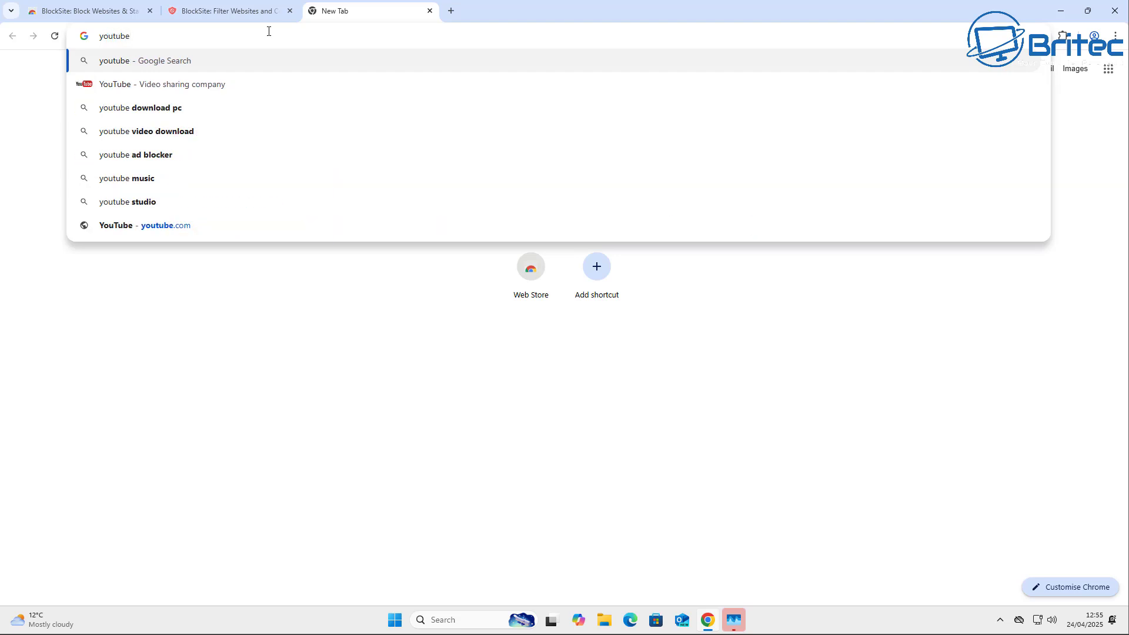
pyautogui.write('.com')
pyautogui.press('Return')
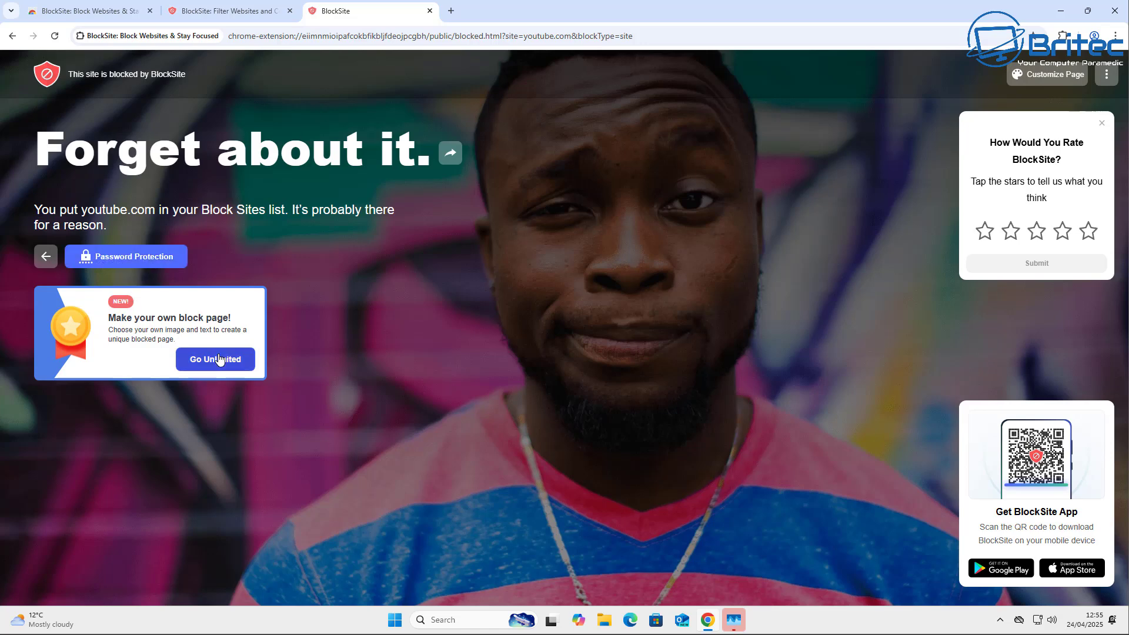
pyautogui.click(135, 258)
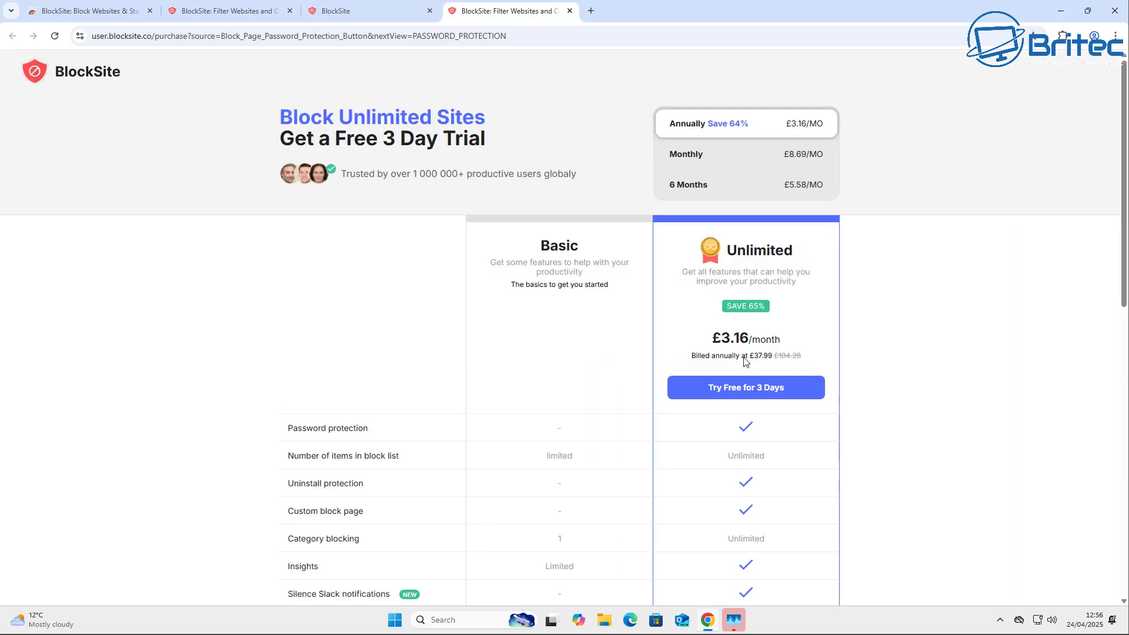
pyautogui.click(569, 12)
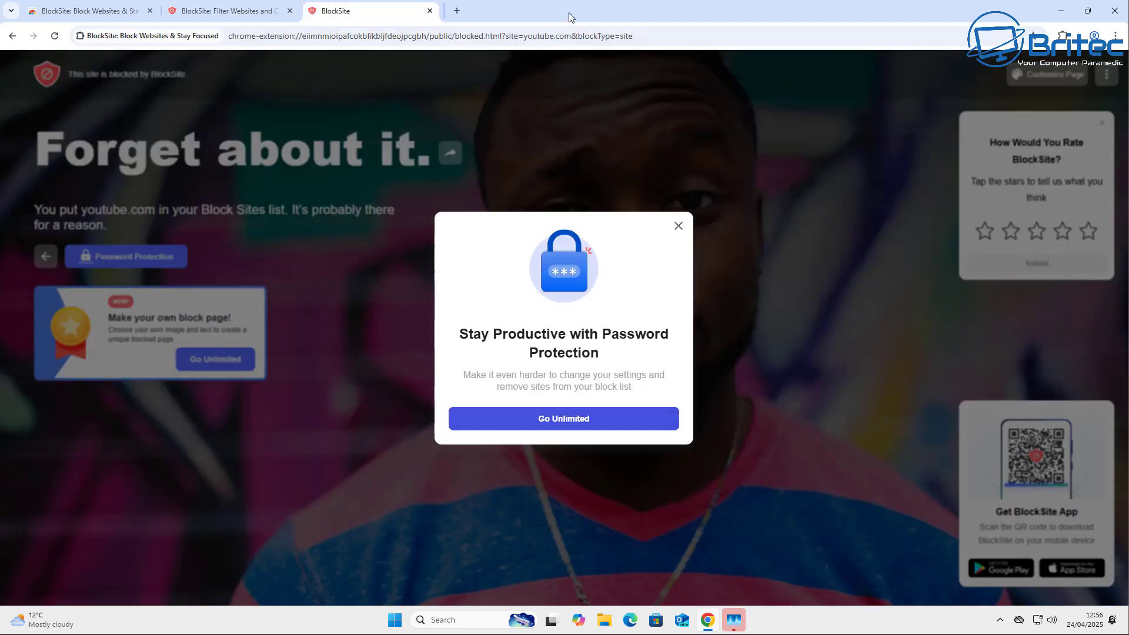
# - Close the blocked-page tab, toggle BlockSite blocking off and back on, and close Chrome
pyautogui.click(430, 11)
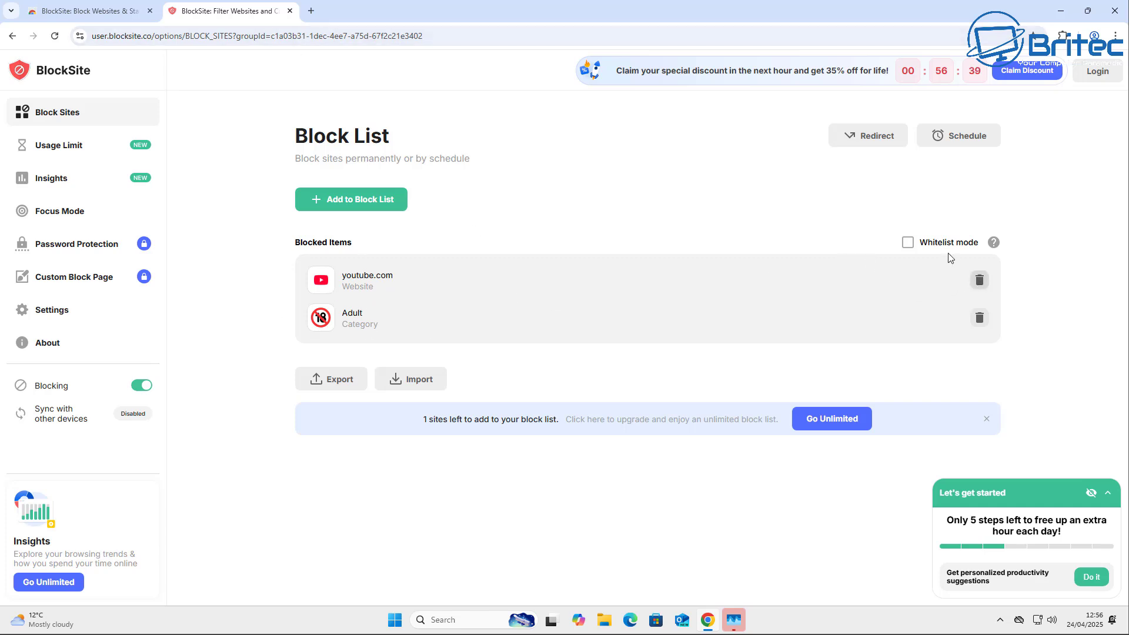
pyautogui.click(141, 387)
pyautogui.click(143, 388)
pyautogui.click(1115, 11)
# - Open Windows Settings from Start and go to Accounts > Family
pyautogui.click(421, 620)
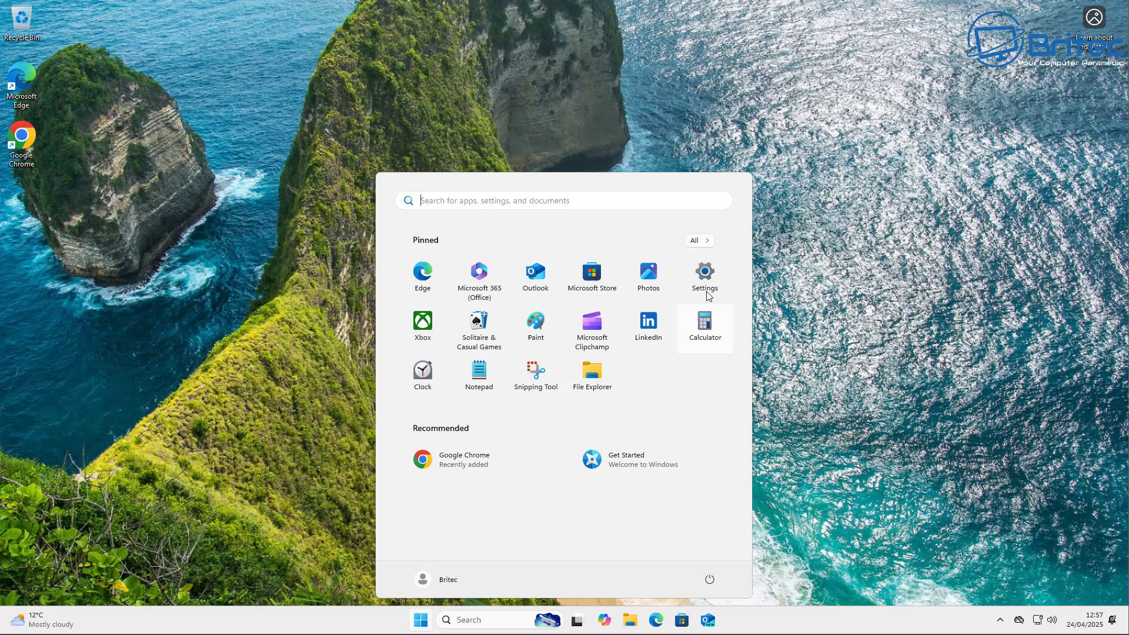
pyautogui.click(704, 272)
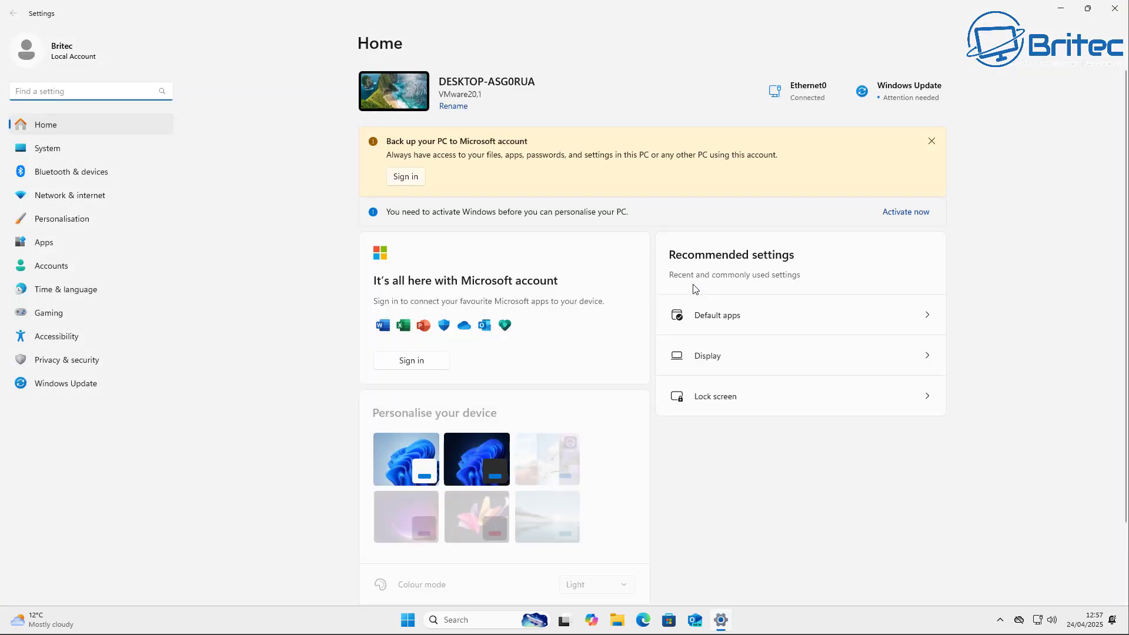
pyautogui.click(55, 273)
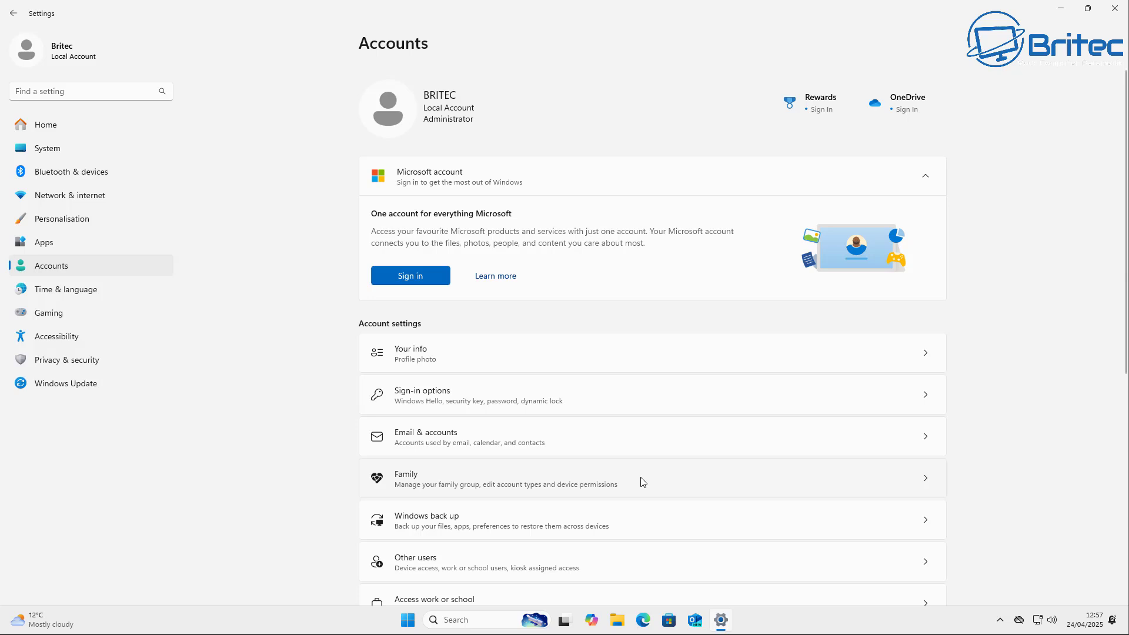
pyautogui.click(643, 482)
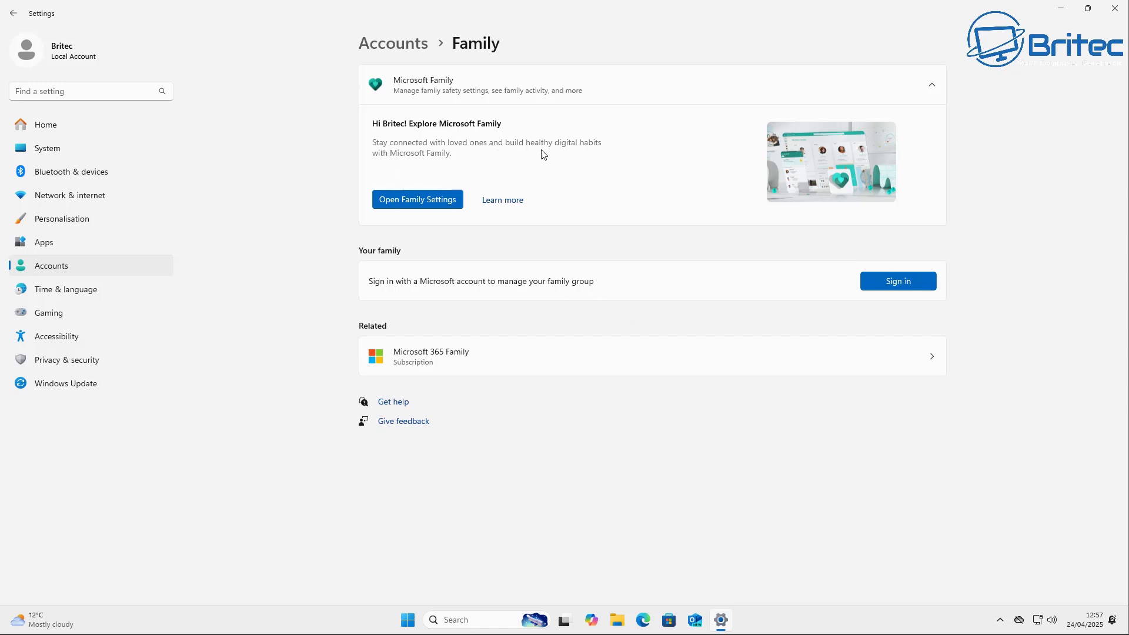
# - Open Microsoft Family settings in Chrome and scroll down the page toward the FAQ
pyautogui.click(416, 203)
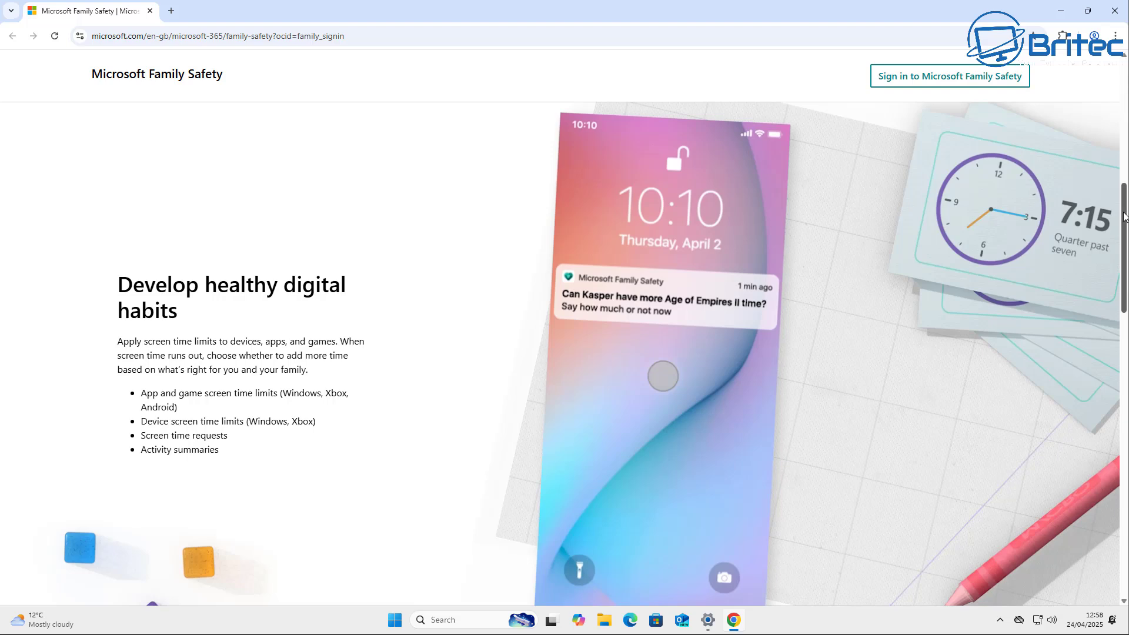
pyautogui.moveTo(1123, 216); pyautogui.dragTo(1126, 376)
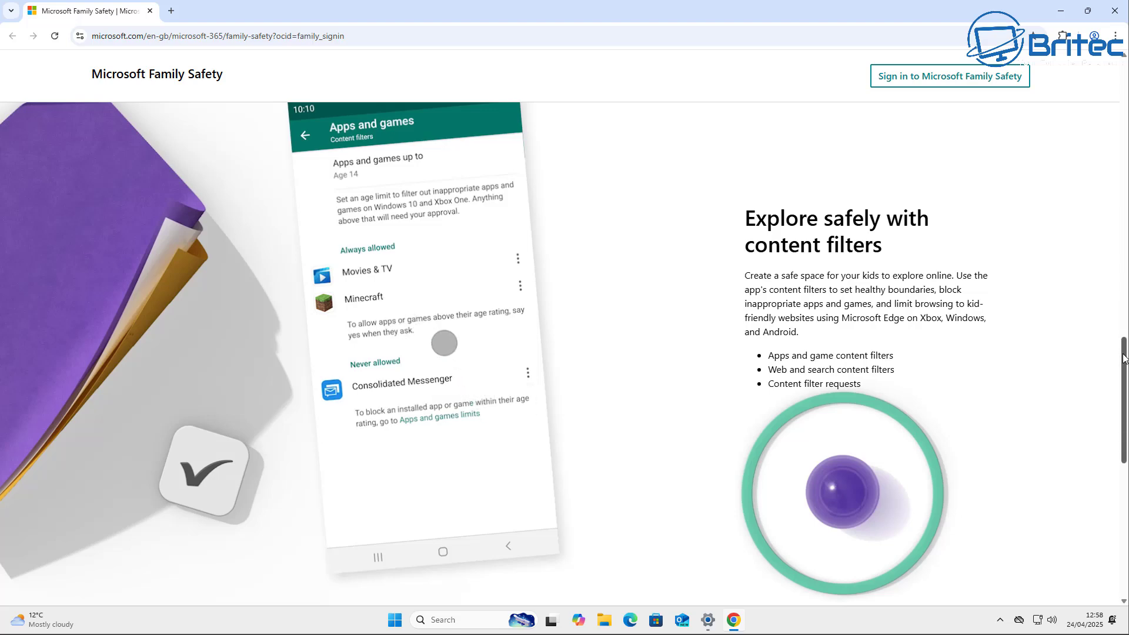
pyautogui.moveTo(1124, 359); pyautogui.dragTo(1126, 478)
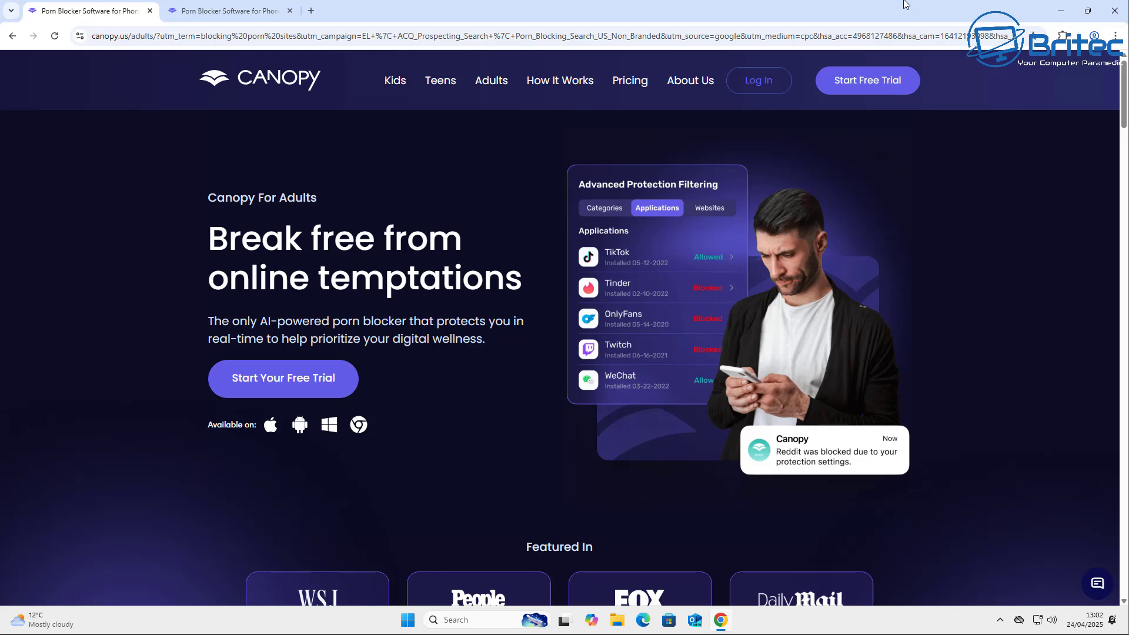
# - Show Canopy's pricing plans: Individual at $7.99/mo and Family at $9.99/mo
pyautogui.click(634, 83)
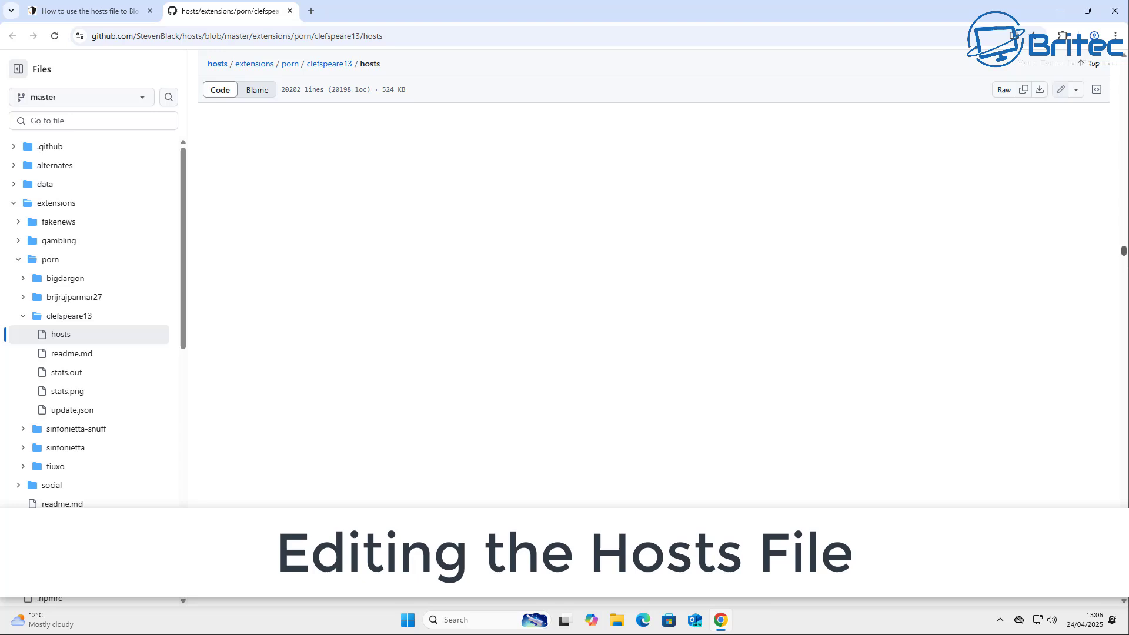
# - Download the clefspeare13 porn-blocking hosts file from GitHub as hosts.txt (524 KB)
pyautogui.moveTo(1126, 239); pyautogui.dragTo(1126, 59)
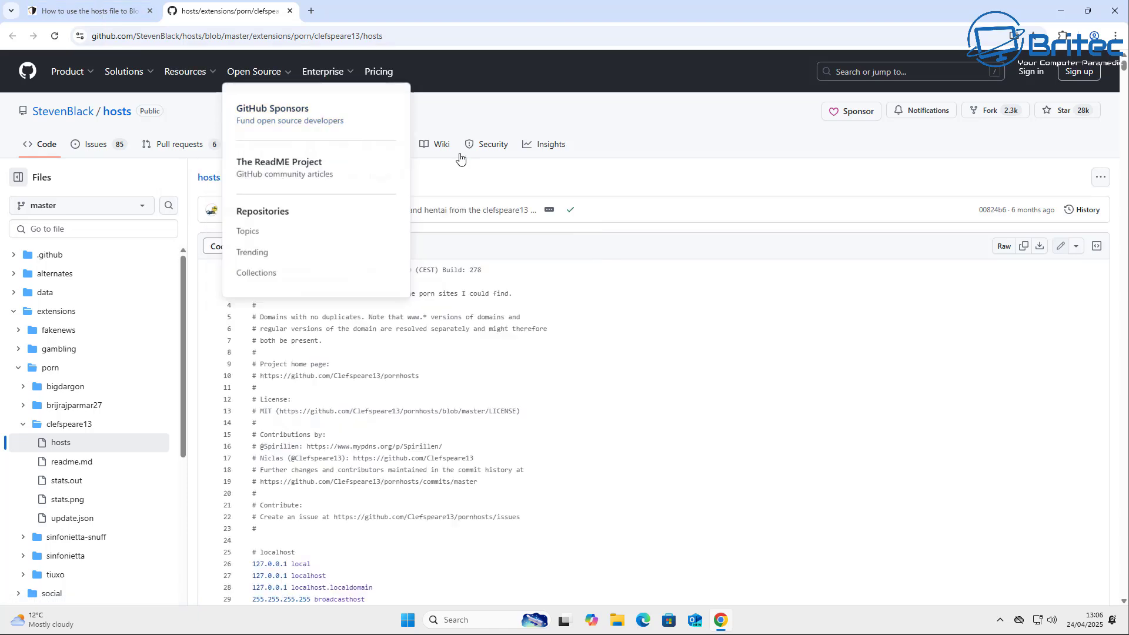
pyautogui.click(1040, 247)
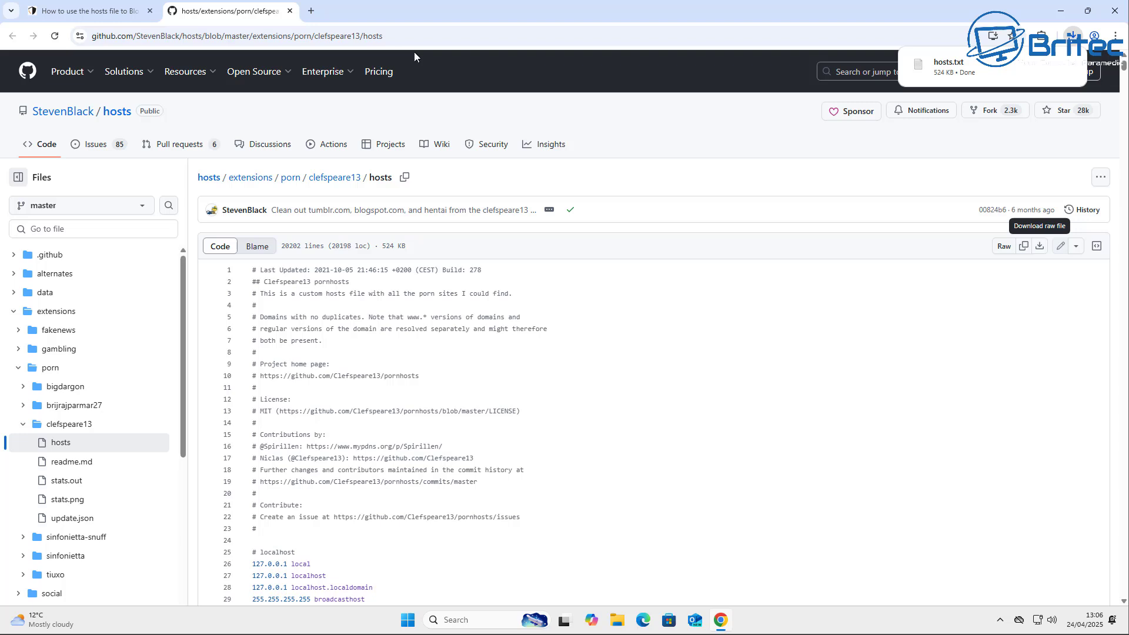
pyautogui.moveTo(307, 76)
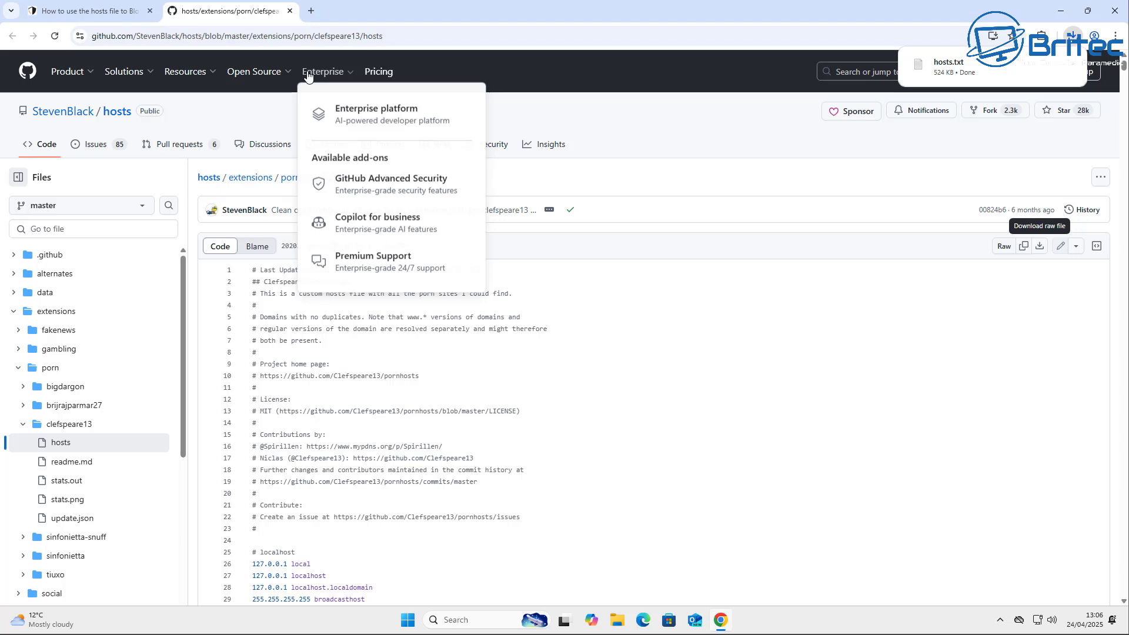
# - Launch Notepad as administrator from the Start menu, approving the UAC prompt
pyautogui.press('super+d')
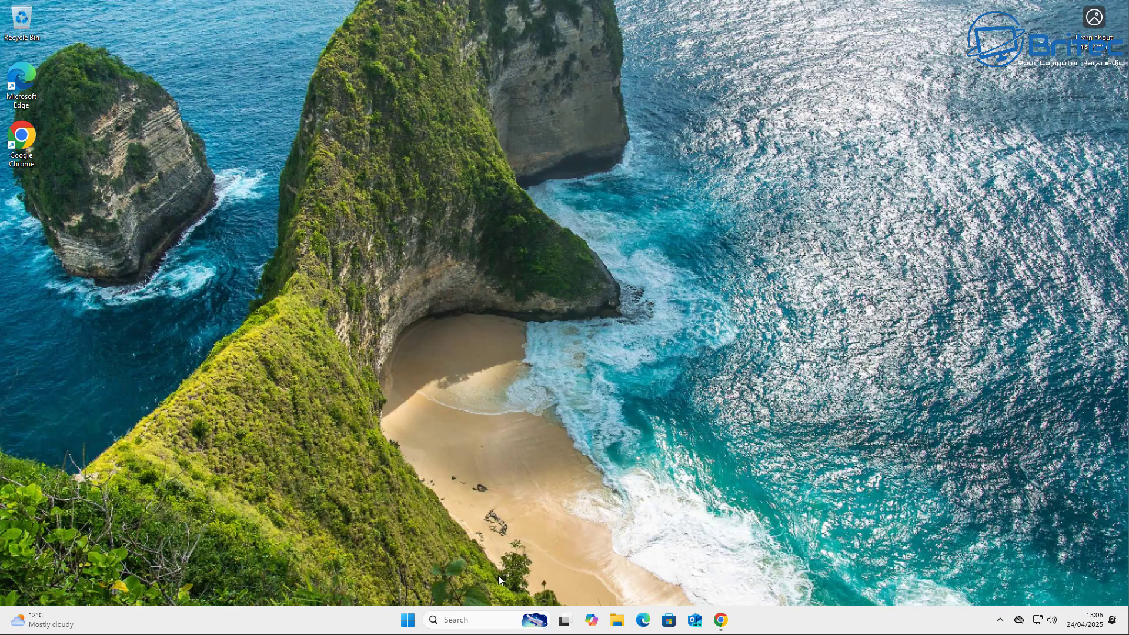
pyautogui.click(408, 619)
pyautogui.rightClick(481, 378)
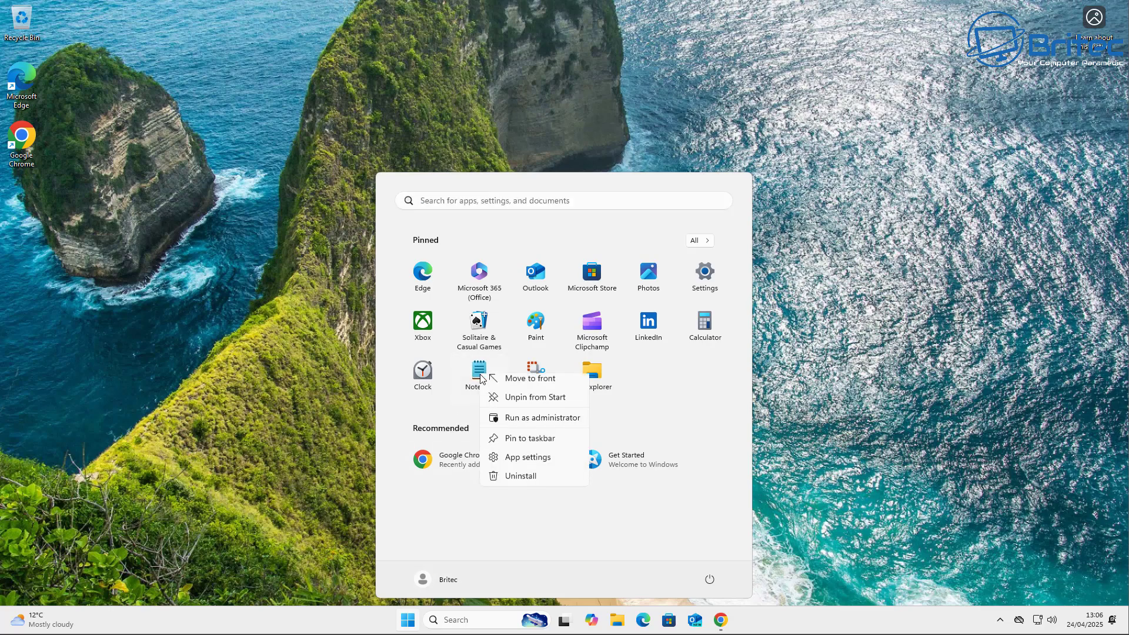
pyautogui.click(531, 427)
pyautogui.click(502, 411)
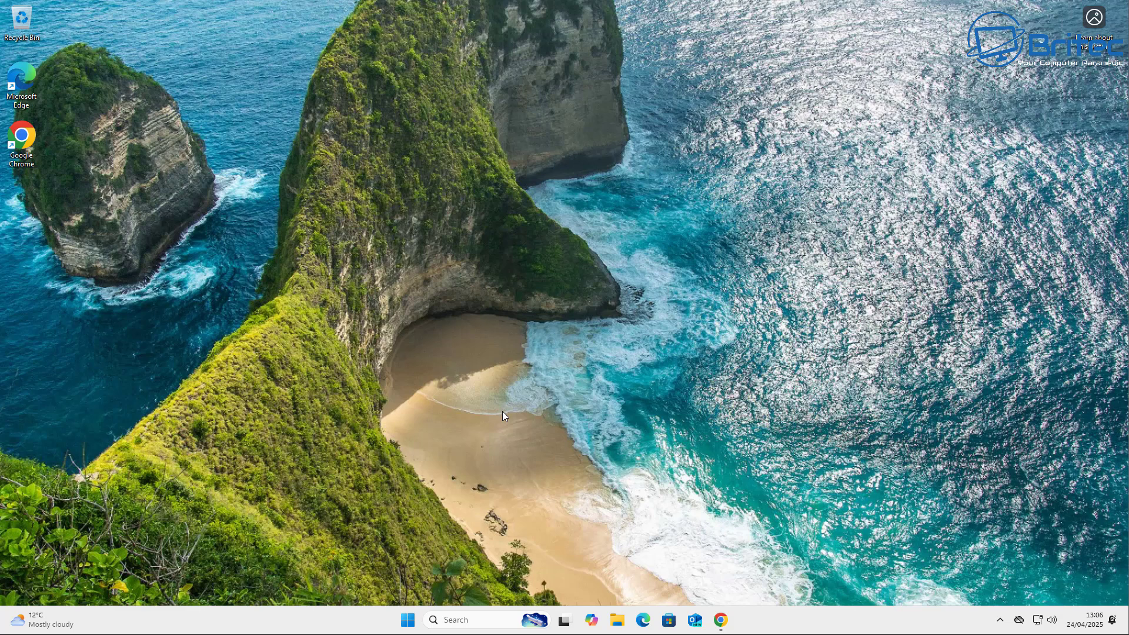
# - Start opening a file in Notepad and browse into C:\Windows
pyautogui.moveTo(339, 107); pyautogui.dragTo(379, 95)
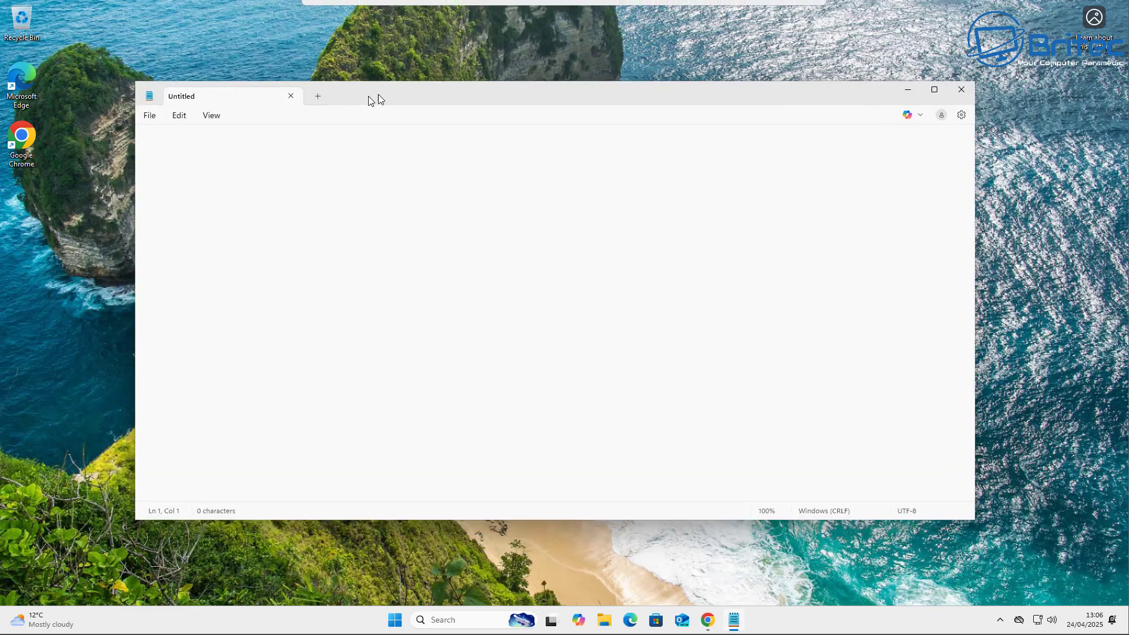
pyautogui.click(149, 116)
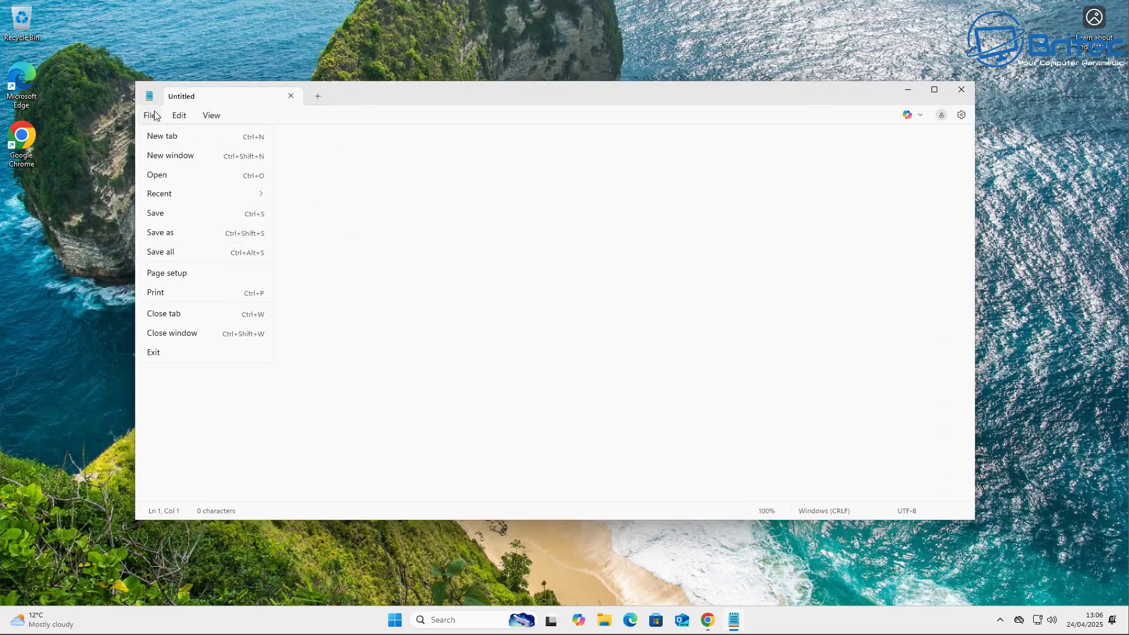
pyautogui.click(173, 180)
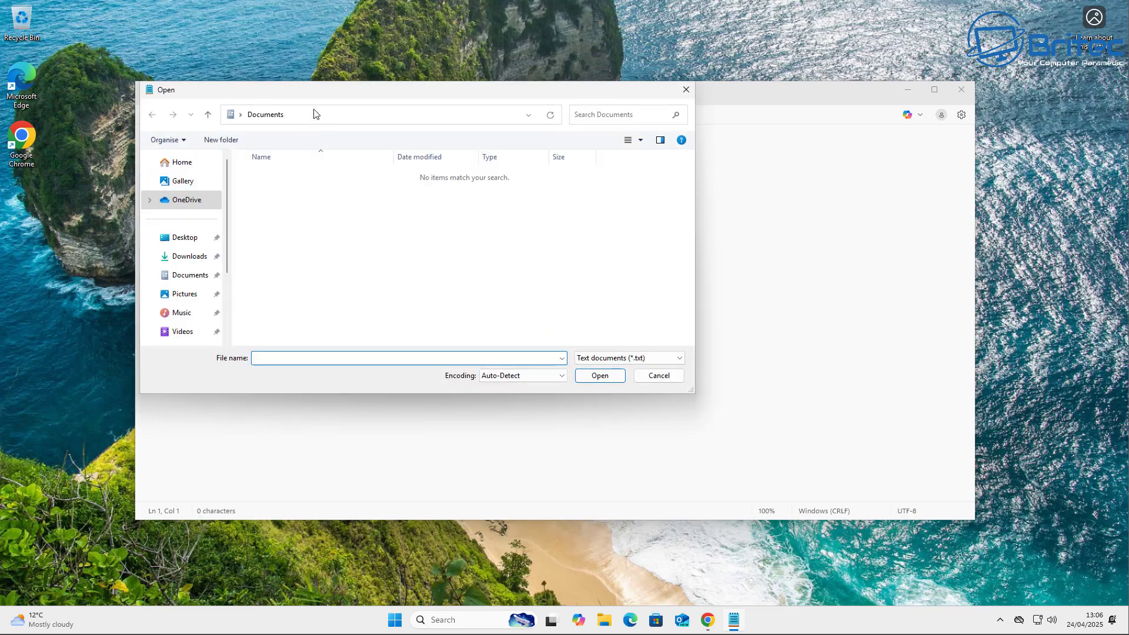
pyautogui.moveTo(320, 95); pyautogui.dragTo(478, 135)
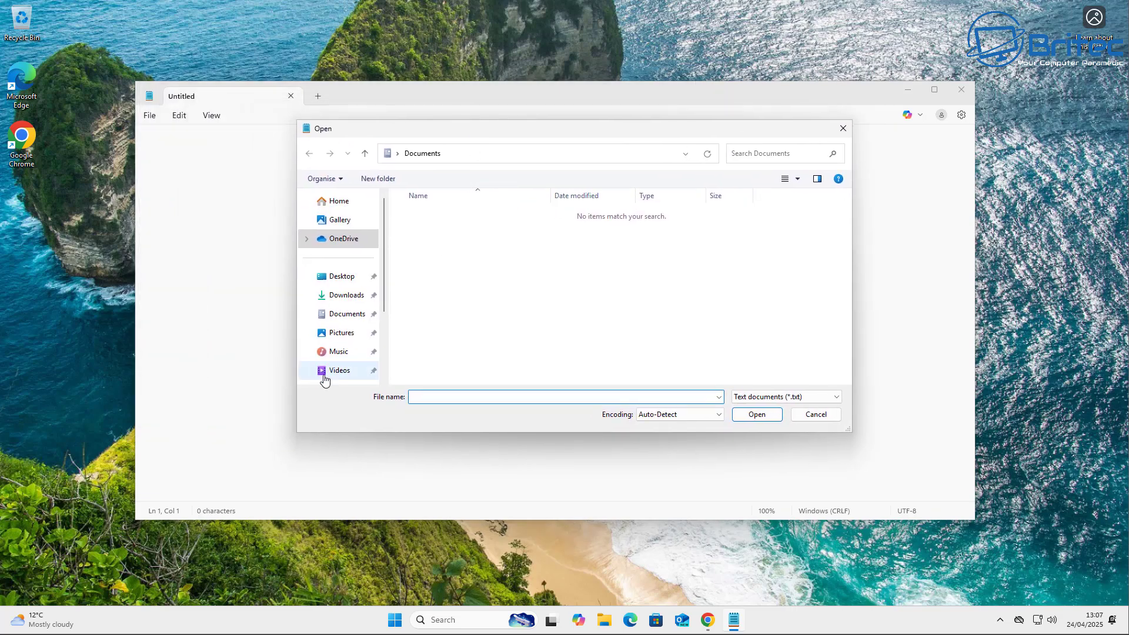
pyautogui.moveTo(386, 302); pyautogui.dragTo(386, 339)
pyautogui.click(326, 347)
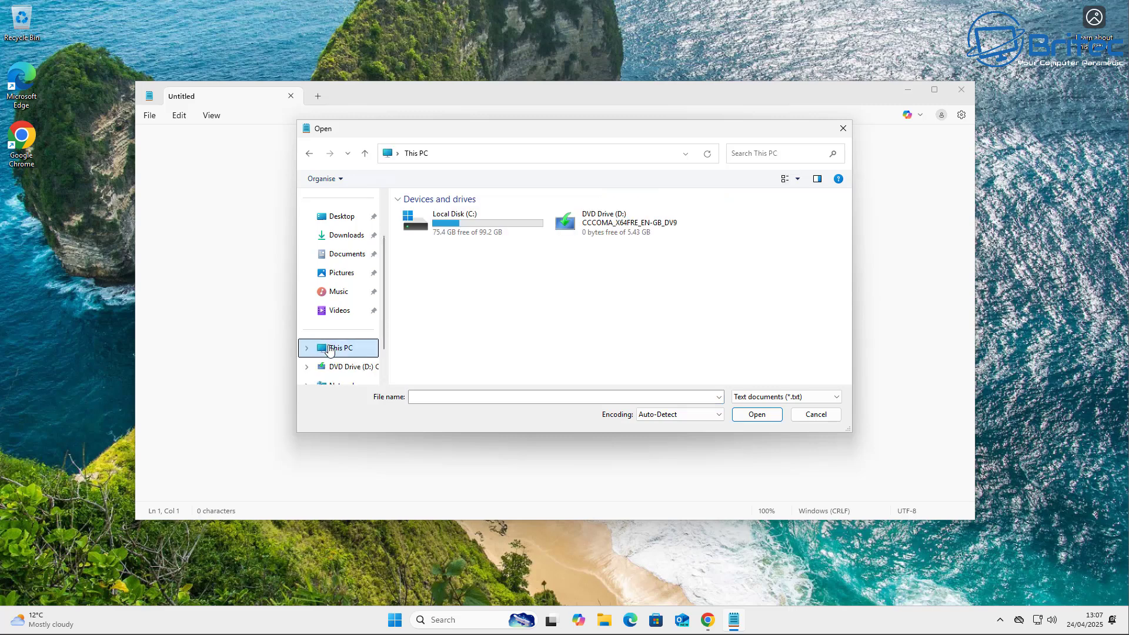
pyautogui.doubleClick(452, 230)
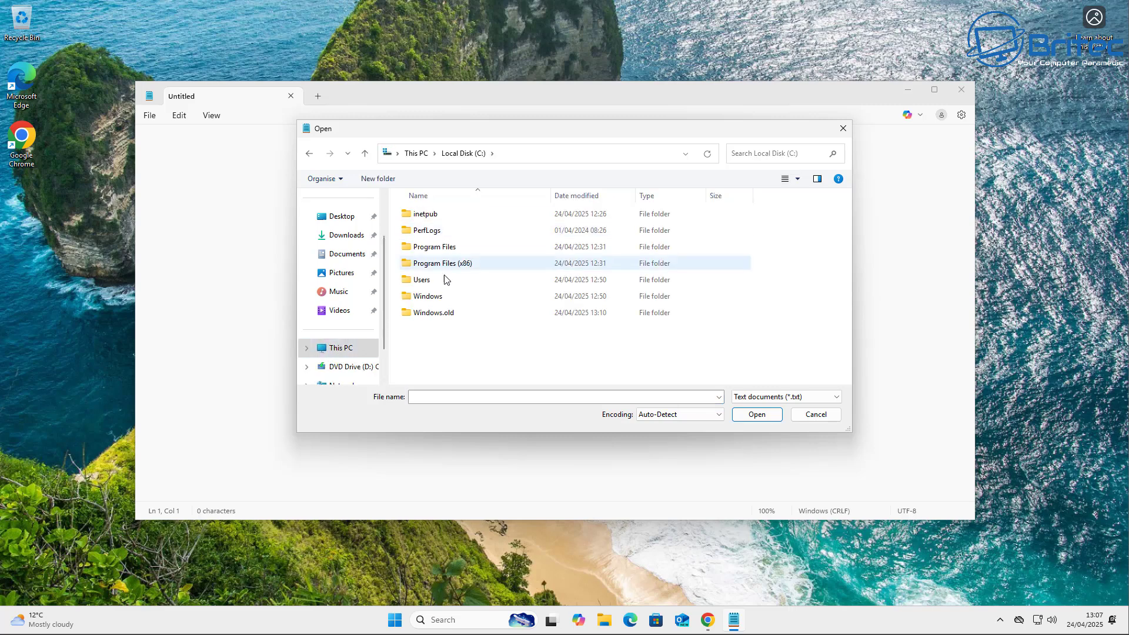
pyautogui.doubleClick(435, 297)
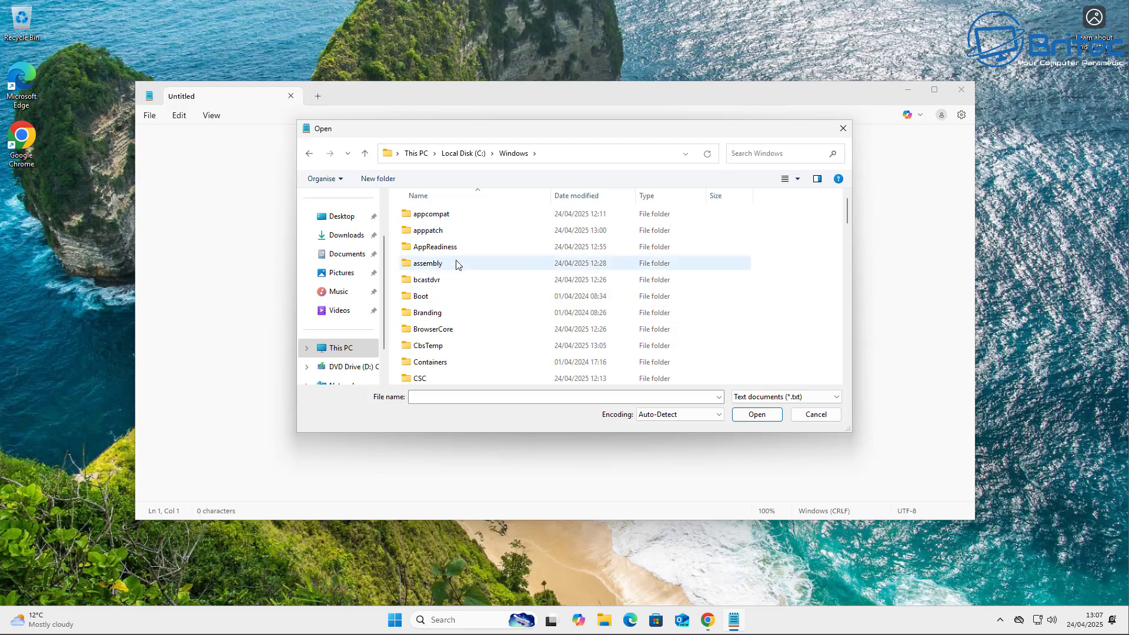
# - Navigate through System32 and drivers into the etc folder
pyautogui.scroll(-7, 461, 277)
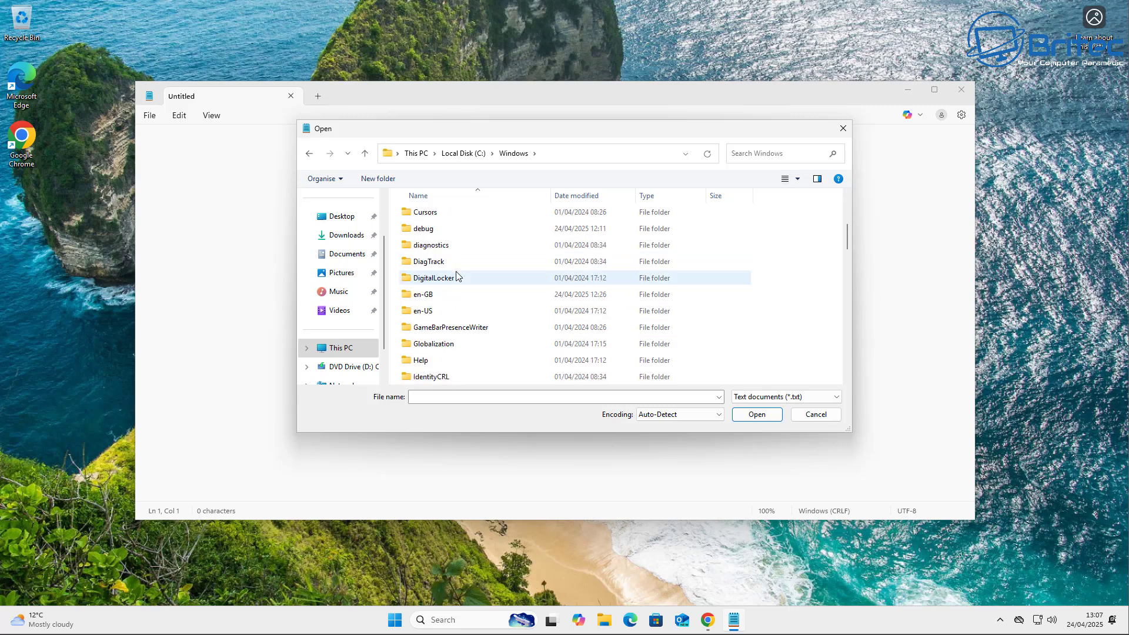
pyautogui.scroll(-13, 468, 288)
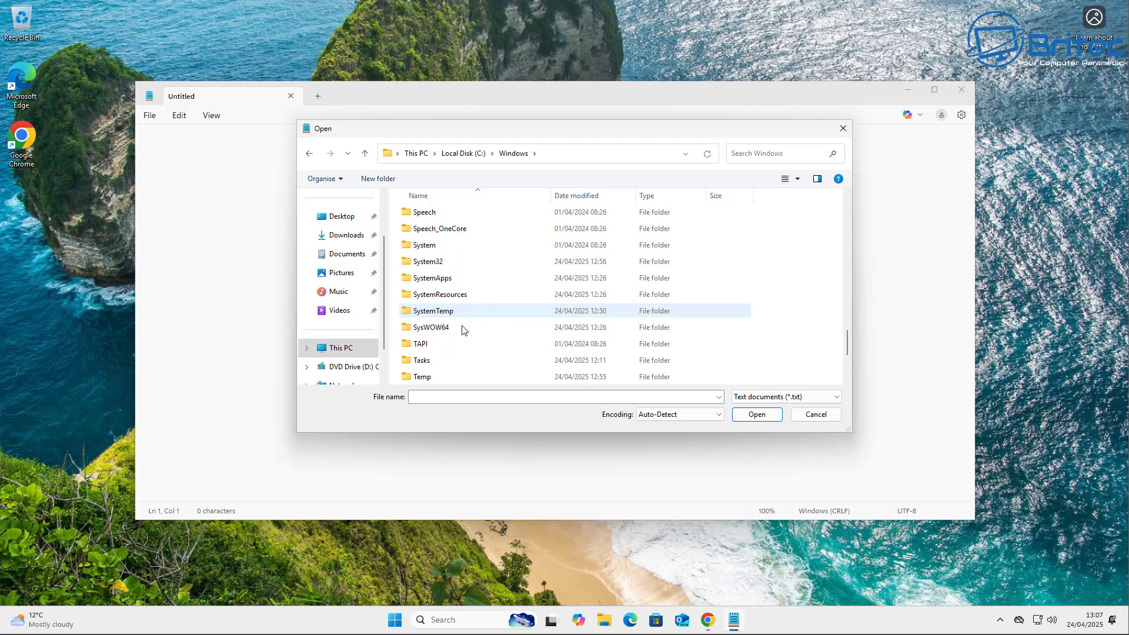
pyautogui.doubleClick(433, 261)
pyautogui.scroll(-6, 514, 299)
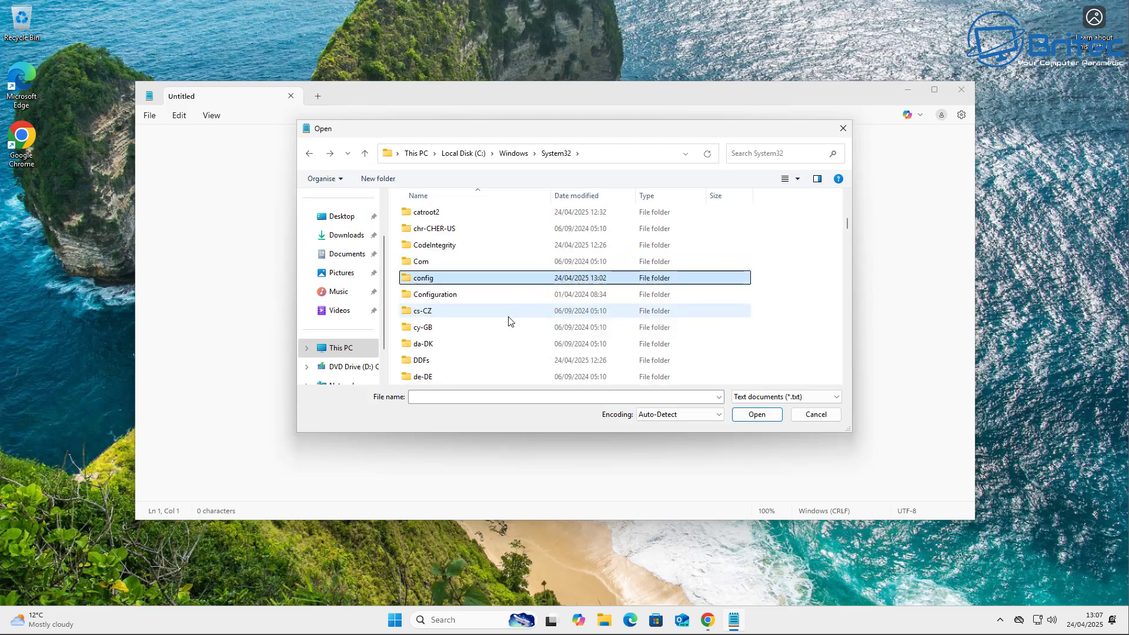
pyautogui.scroll(-1, 510, 317)
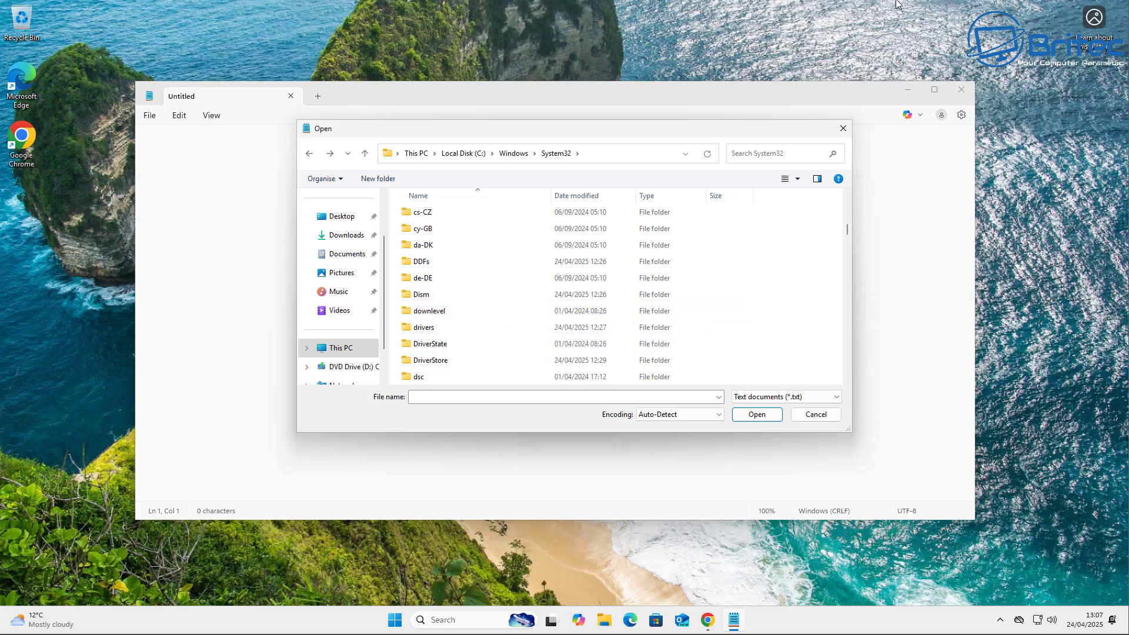
pyautogui.press('d')
pyautogui.press('r')
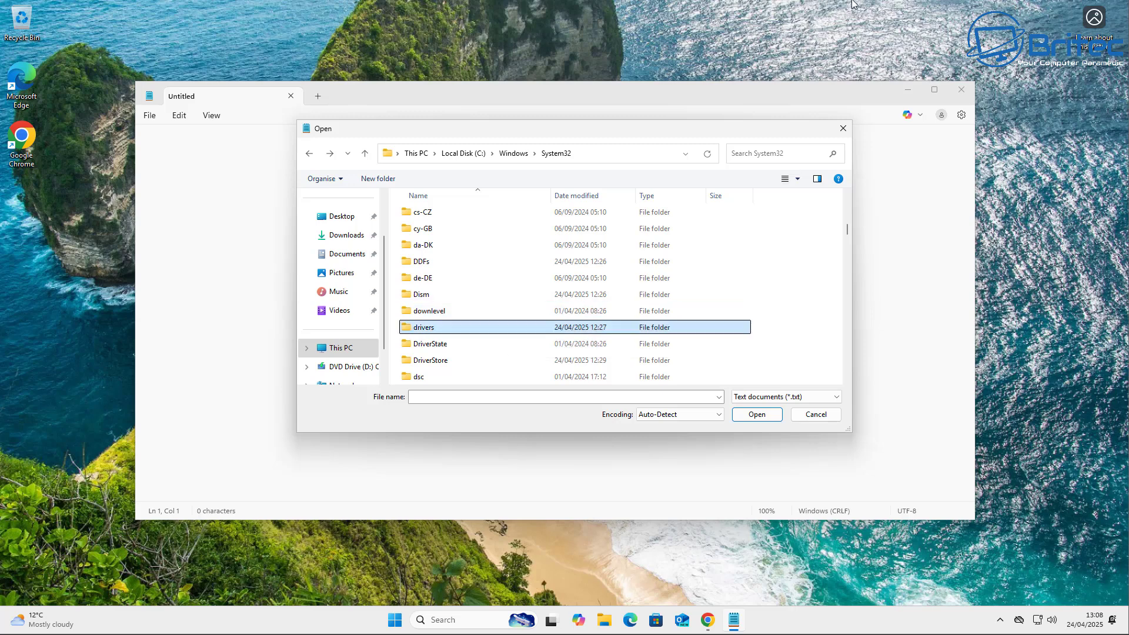
pyautogui.doubleClick(440, 327)
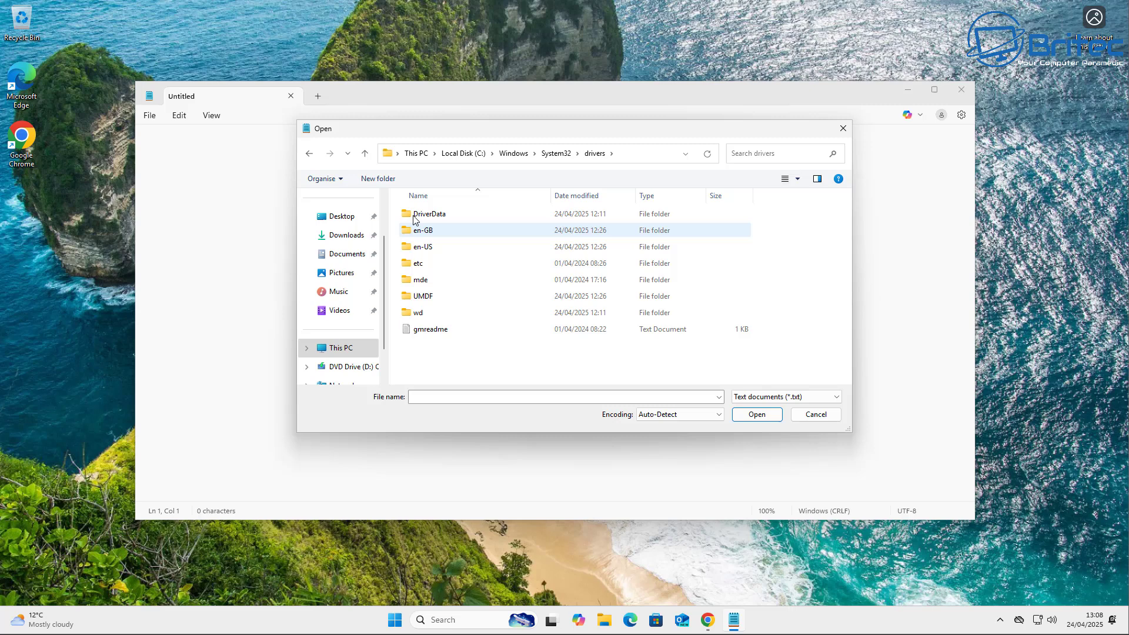
pyautogui.click(424, 264)
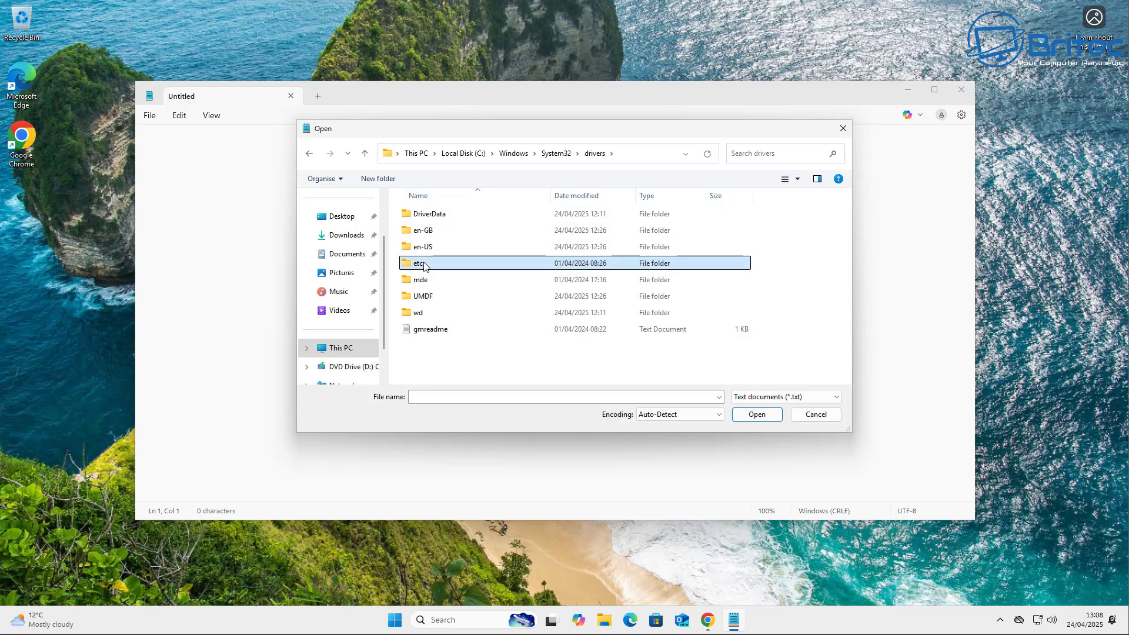
pyautogui.doubleClick(424, 265)
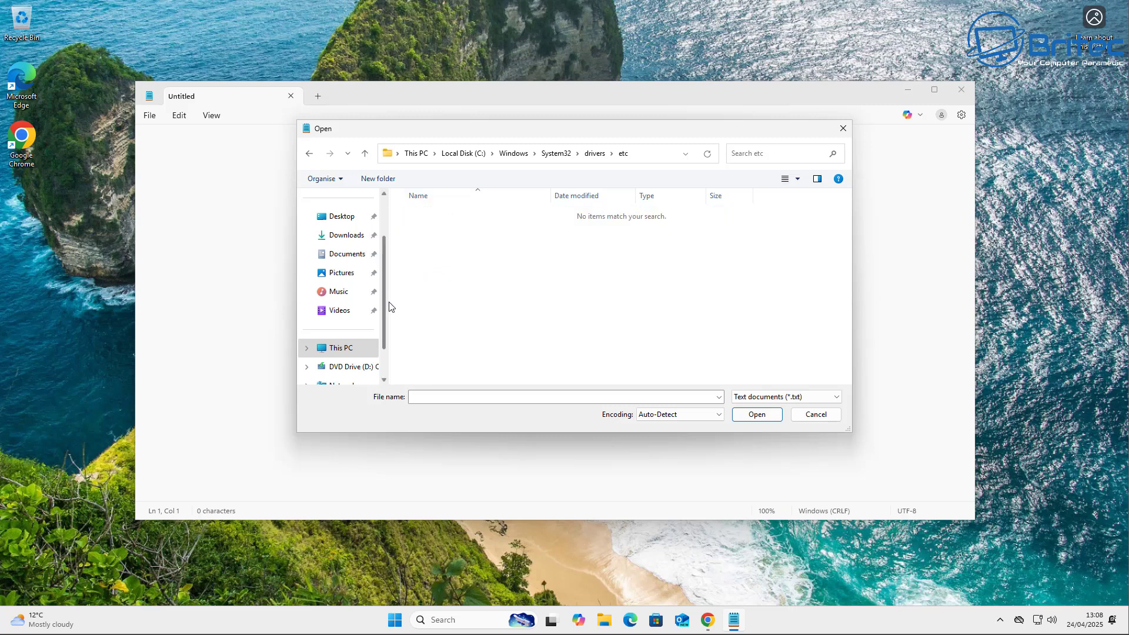
# - Show All files and open the hosts file from the etc folder
pyautogui.click(815, 397)
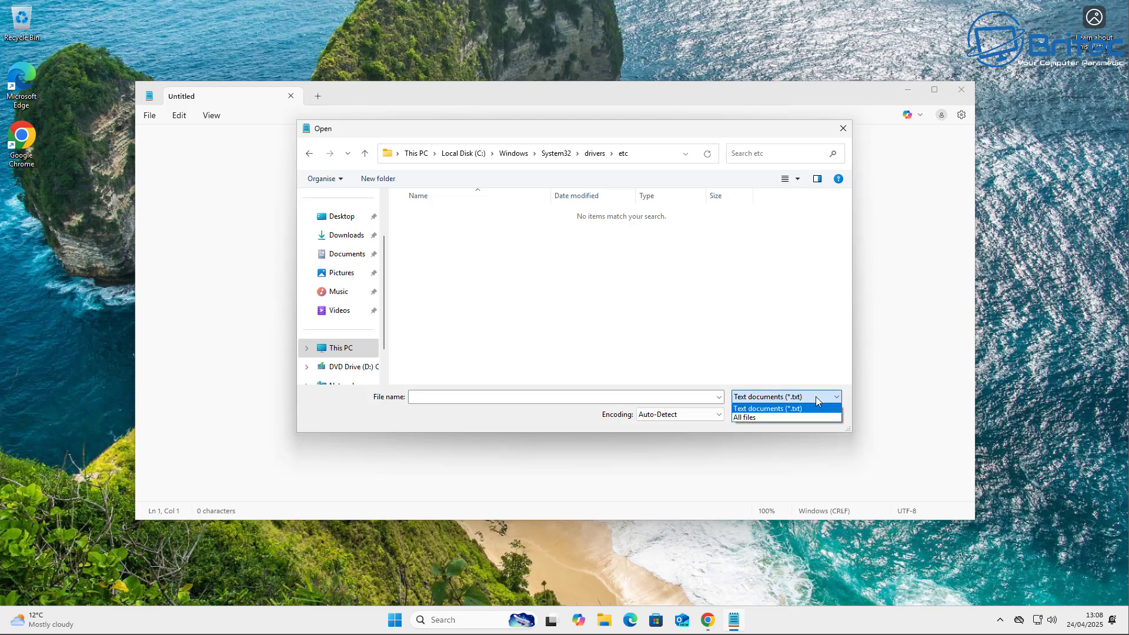
pyautogui.click(749, 418)
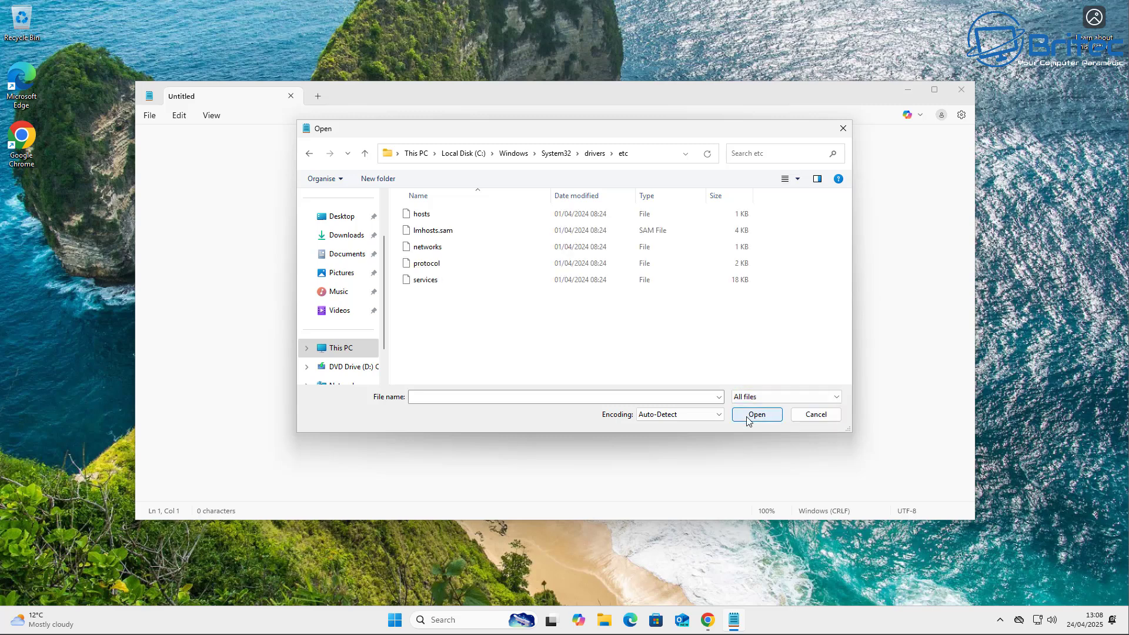
pyautogui.click(428, 216)
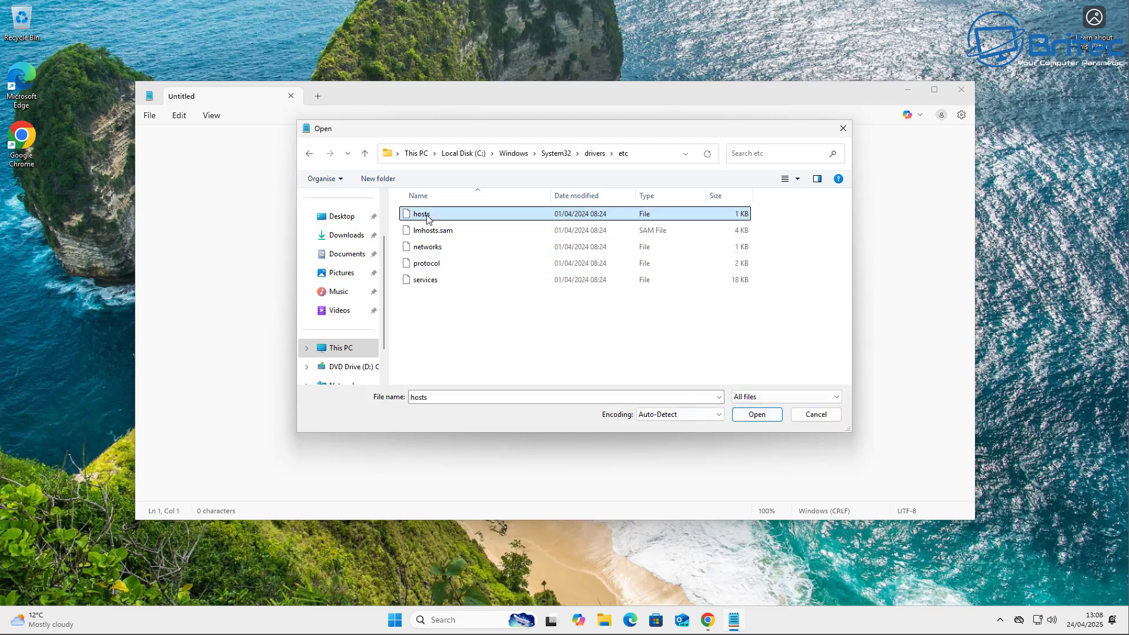
pyautogui.click(757, 414)
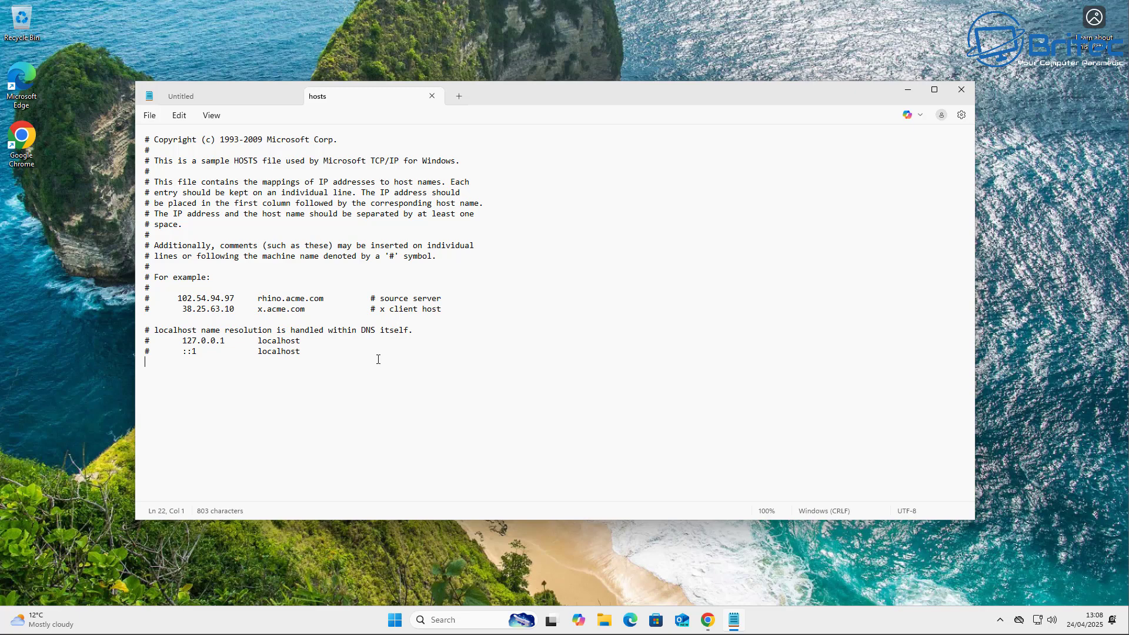
# - Paste SafeSearch entries for Google, Bing, DuckDuckGo, Yahoo, Yandex and YouTube, adding two blank lines
pyautogui.write('# Google SafeSearch 216.239.38.120 google.com 216.239.38.120 www.google.com 216.239.38.120 google.co.uk 216.239.38.120 www.google.co.uk  # Bing SafeSearch 204.79.197.220 www.bing.com 204.79.197.220 bing.com  # DuckDuckGo SafeSearch 52.149.247.1 duckduckgo.com  # Yahoo SafeSearch 98.137.11.163 search.yahoo.com 98.137.11.163 www.search.yahoo.com  # Yandex SafeSearch 77.88.55.80 yandex.com 77.88.55.80 www.yandex.com  ## Youtube Safe Search ## 216.239.38.119 www.youtube.com 216.239.38.119 m.youtube.com 216.239.38.119 youtubei.googleapis.com 216.239.38.119 youtube.googleapis.com 216.239.38.119 www.youtube-nocookie.com')
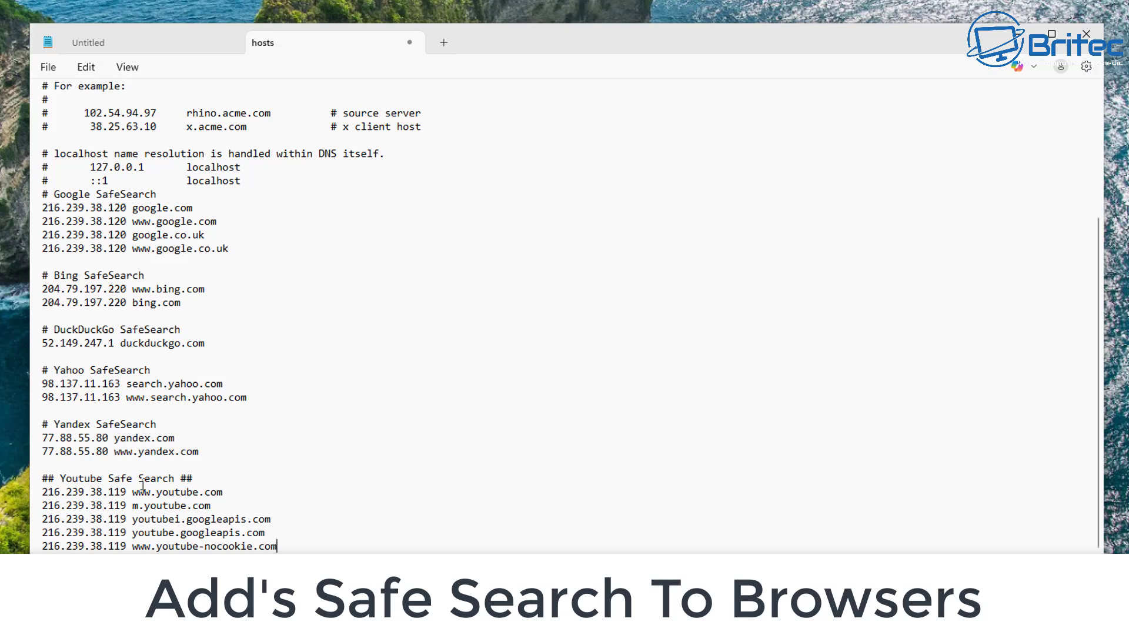
pyautogui.scroll(1, 300, 503)
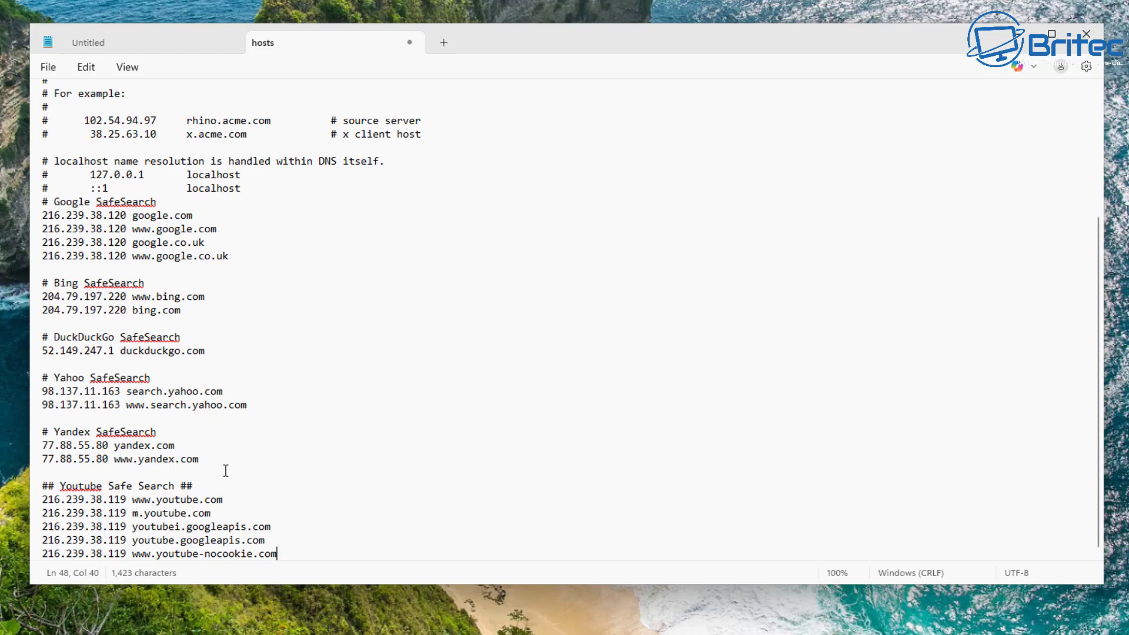
pyautogui.press('Return')
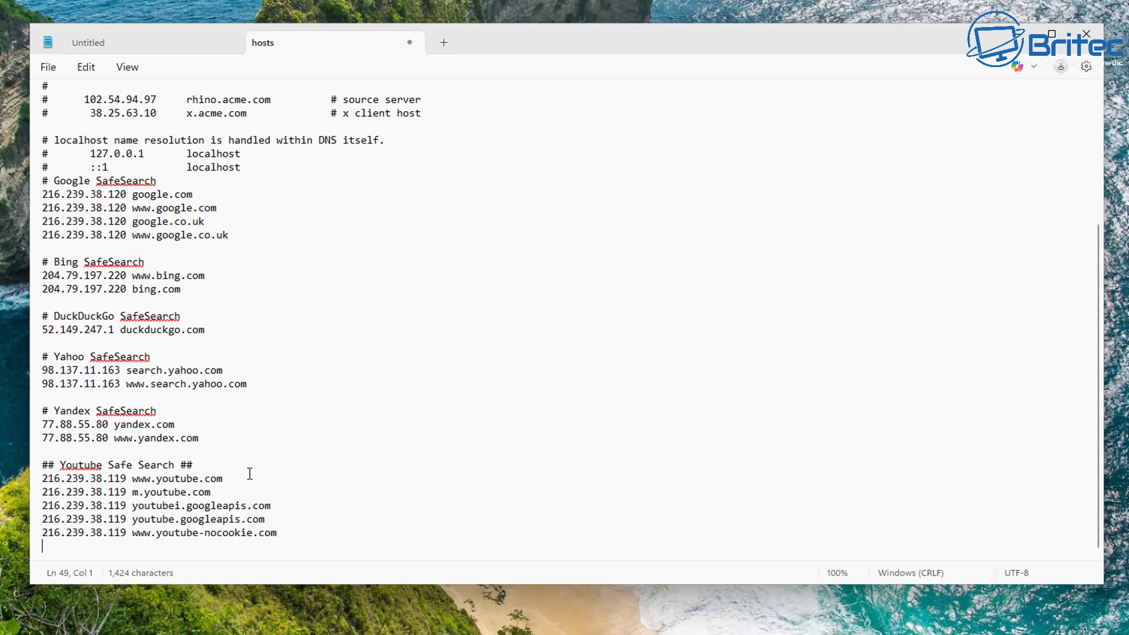
pyautogui.press('Return')
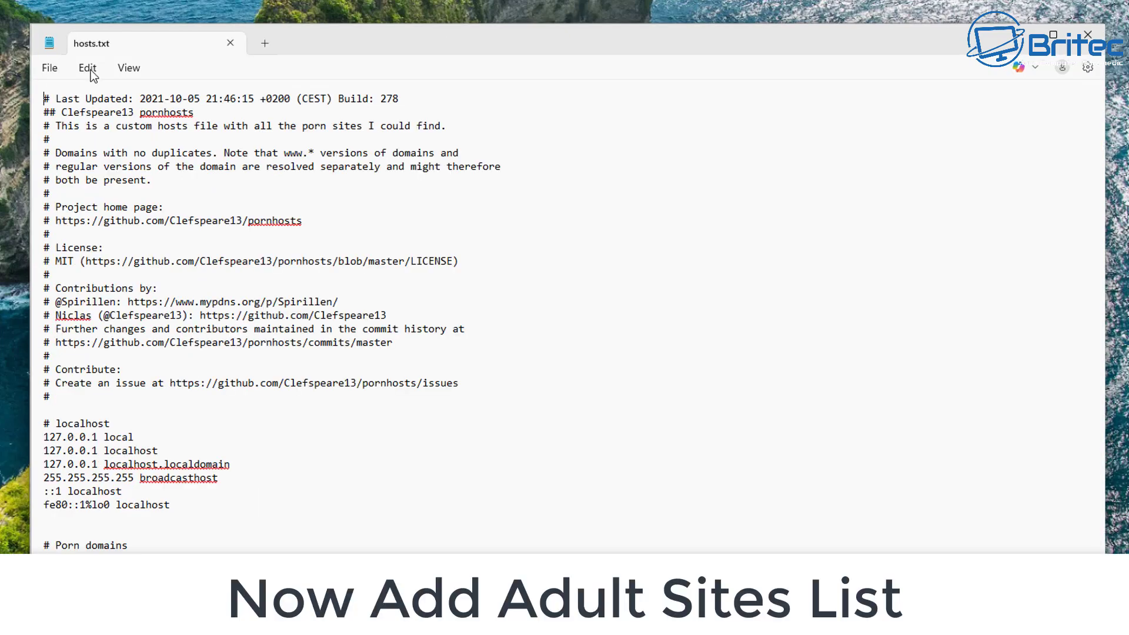
# - Select and copy the entire downloaded hosts.txt block list
pyautogui.click(88, 69)
pyautogui.click(130, 370)
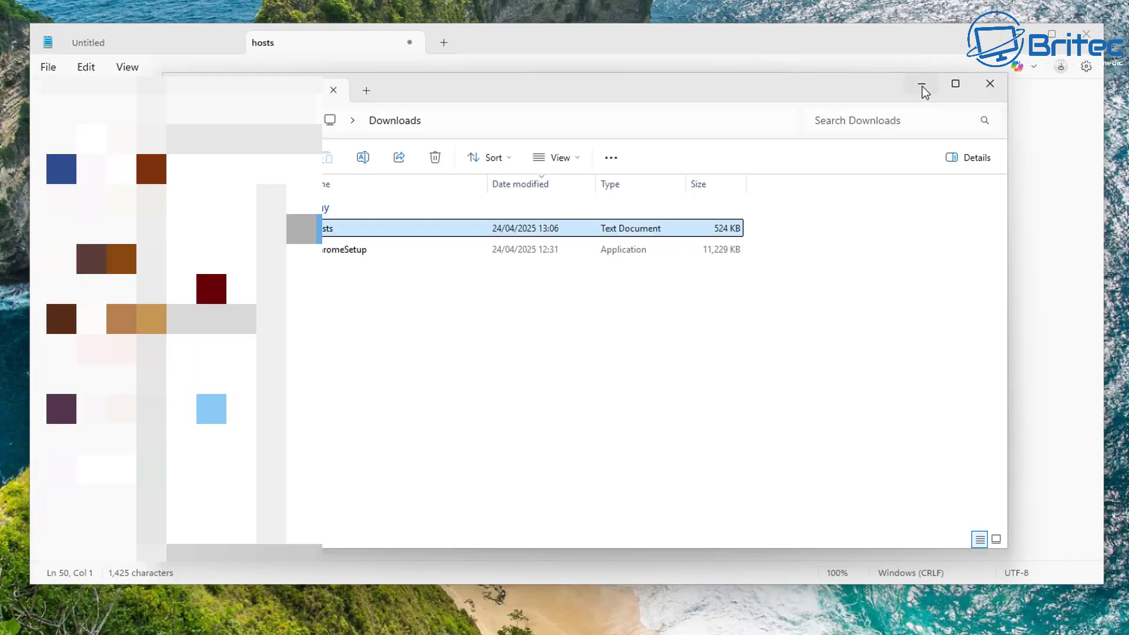
pyautogui.click(922, 85)
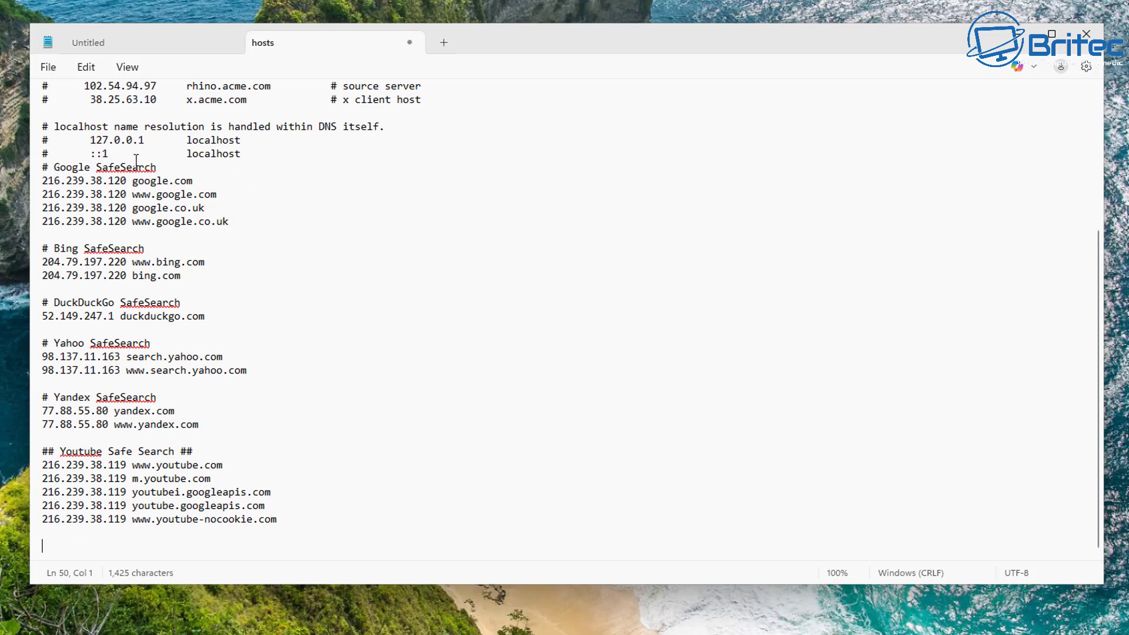
# - Paste the block list into hosts just above # Google SafeSearch, then begin saving it
pyautogui.click(39, 169)
pyautogui.press('Return')
pyautogui.press('Return')
pyautogui.press('Return')
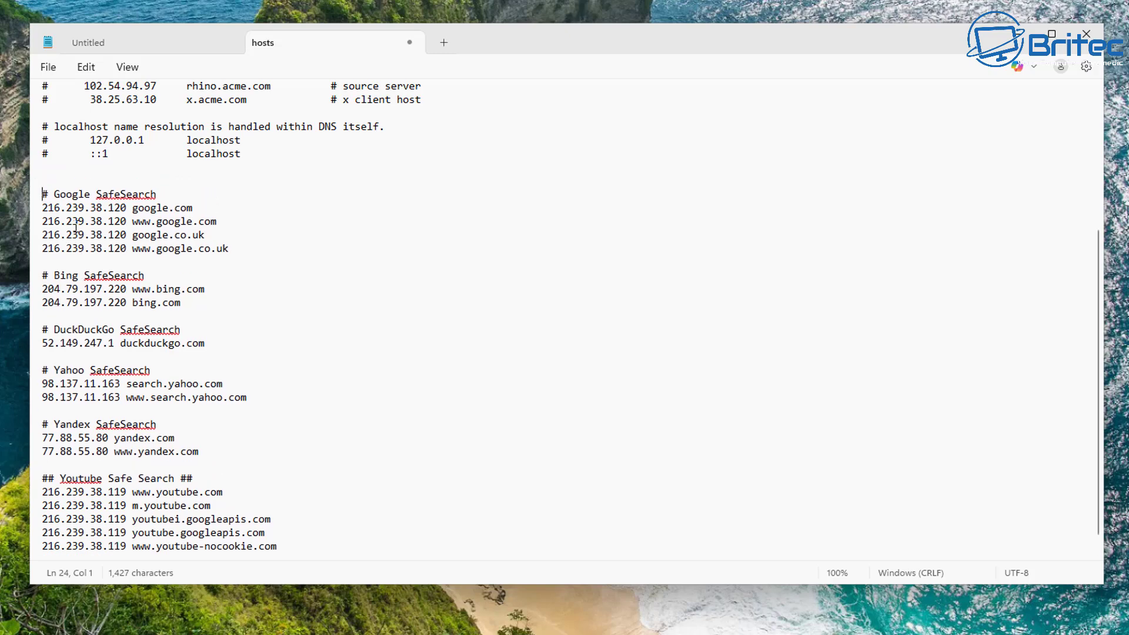
pyautogui.rightClick(49, 177)
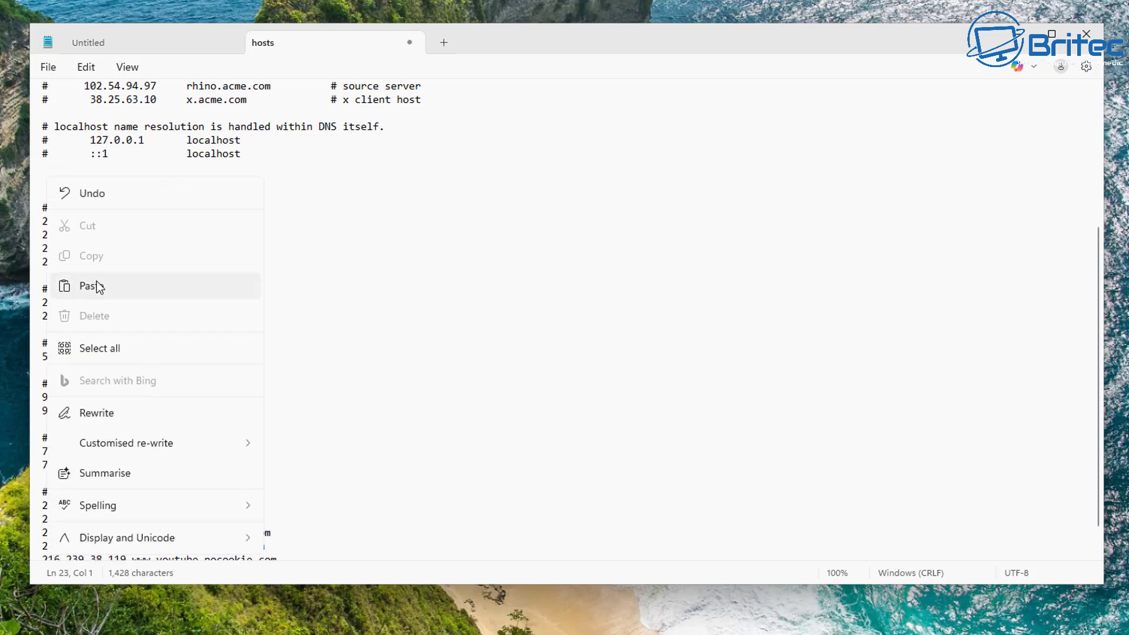
pyautogui.click(70, 288)
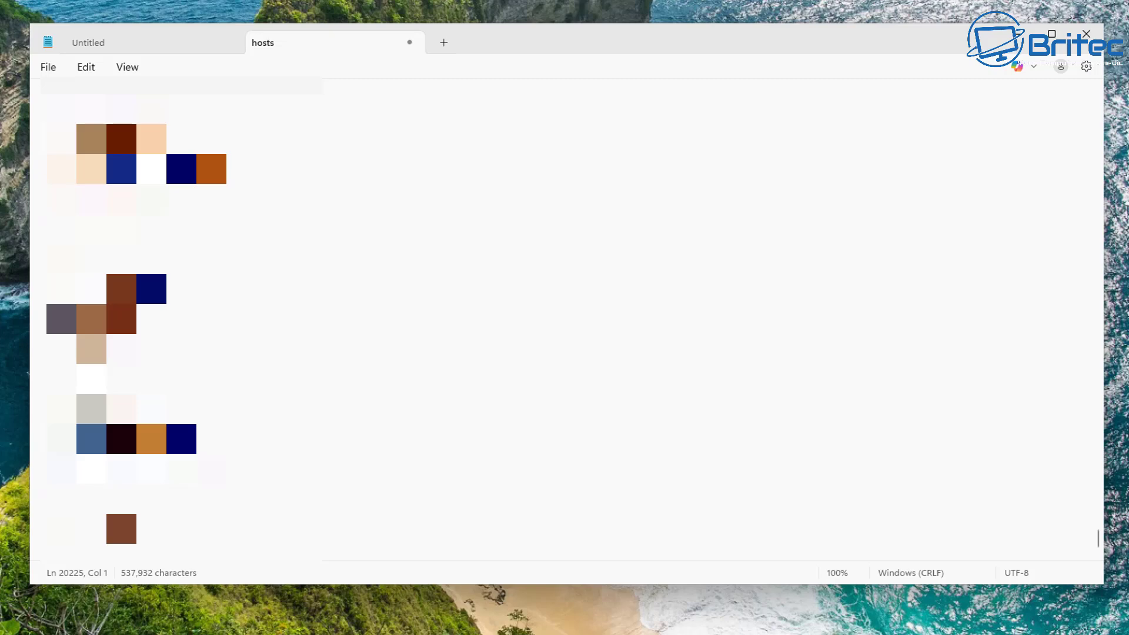
pyautogui.scroll(5, 670, 157)
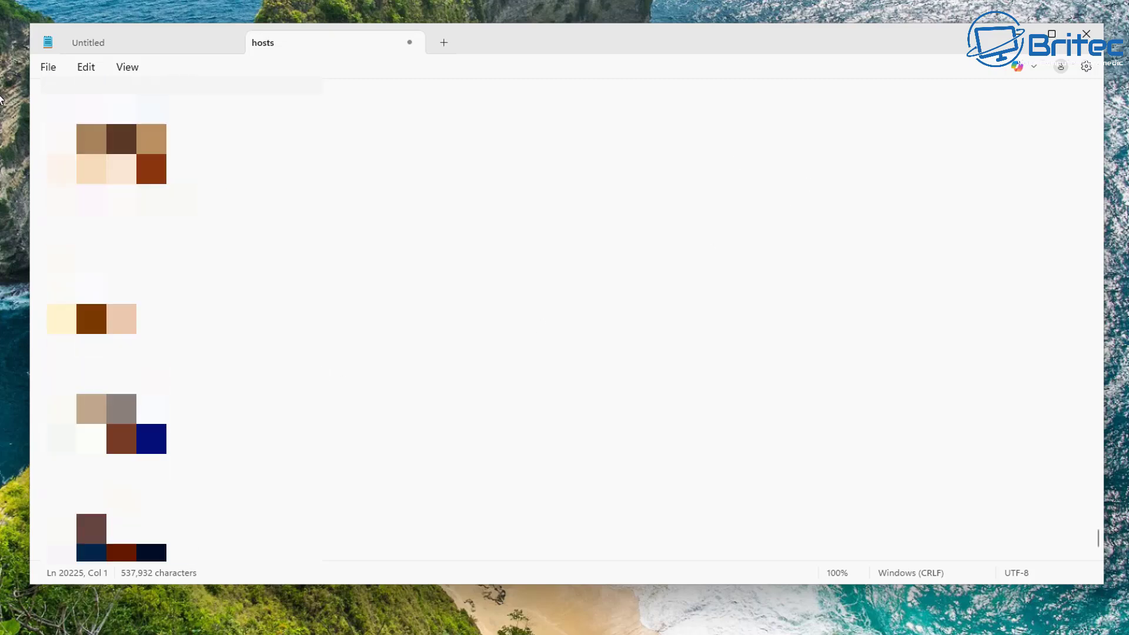
pyautogui.hotkey('ctrl', 's')
pyautogui.click(231, 492)
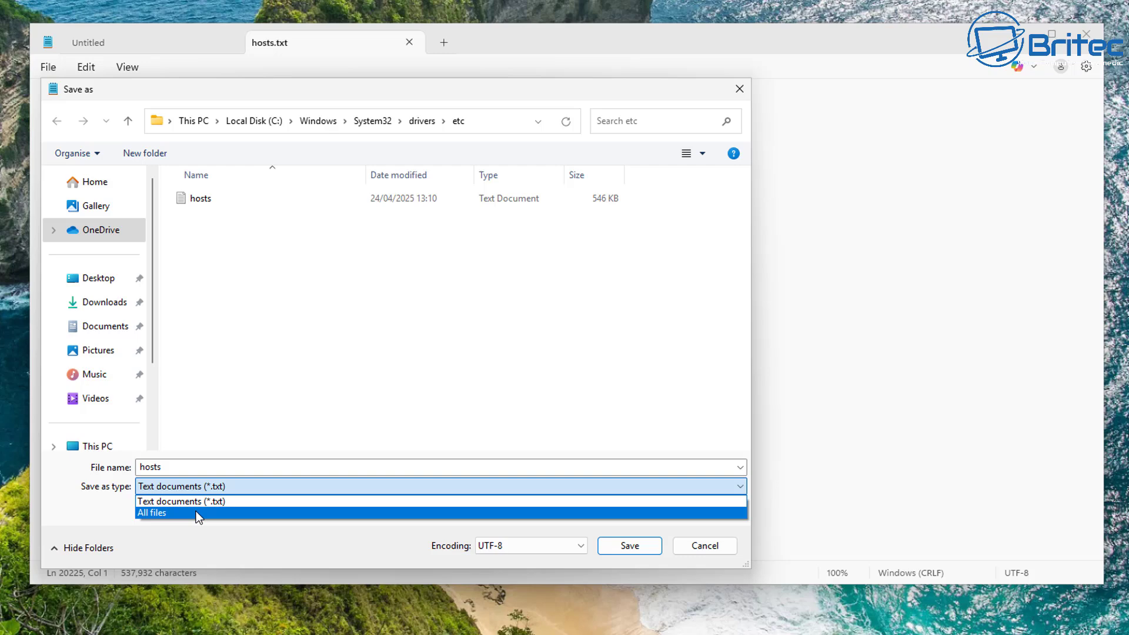
# - Save the file as hosts with All files type in etc, replacing the original
pyautogui.click(196, 513)
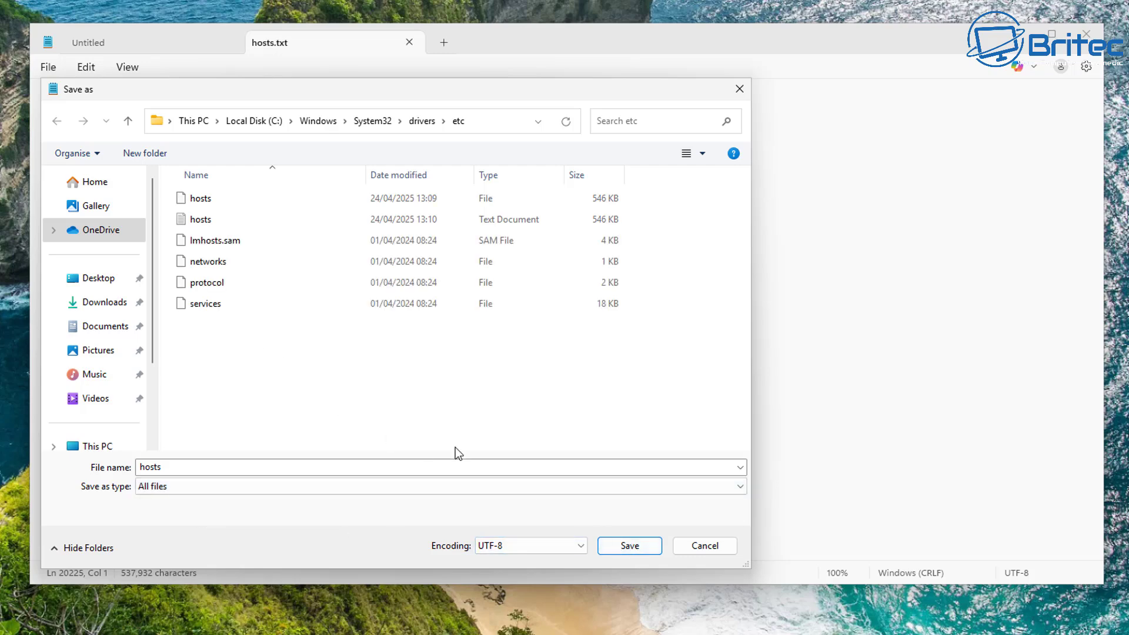
pyautogui.click(629, 545)
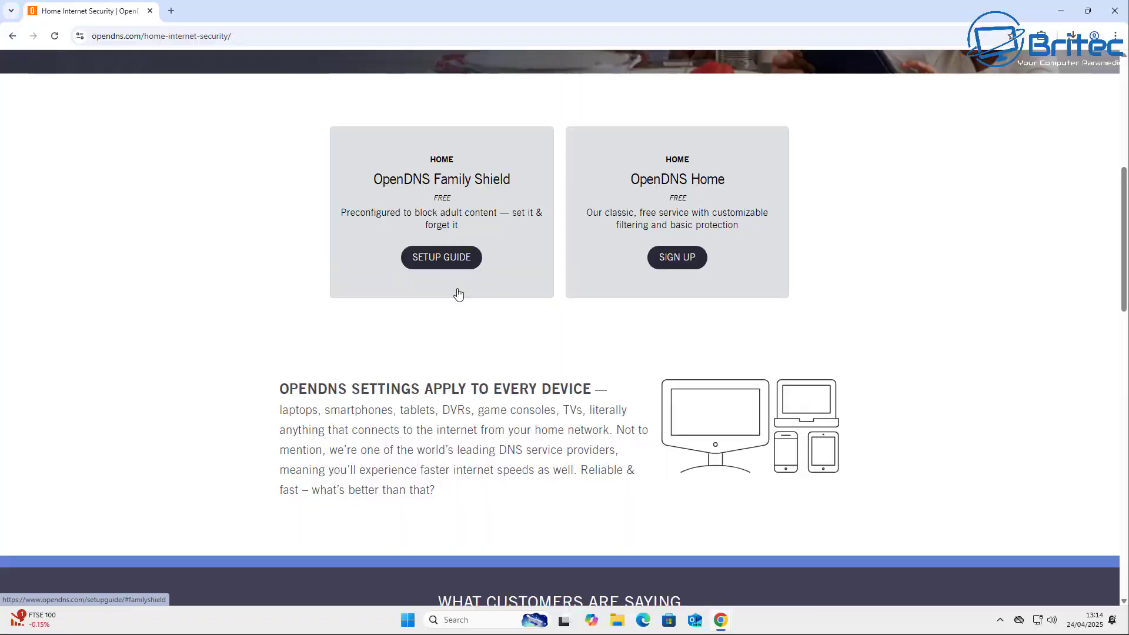
# - Open the FamilyShield setup guide's home router configurations and scroll through the router models
pyautogui.click(442, 258)
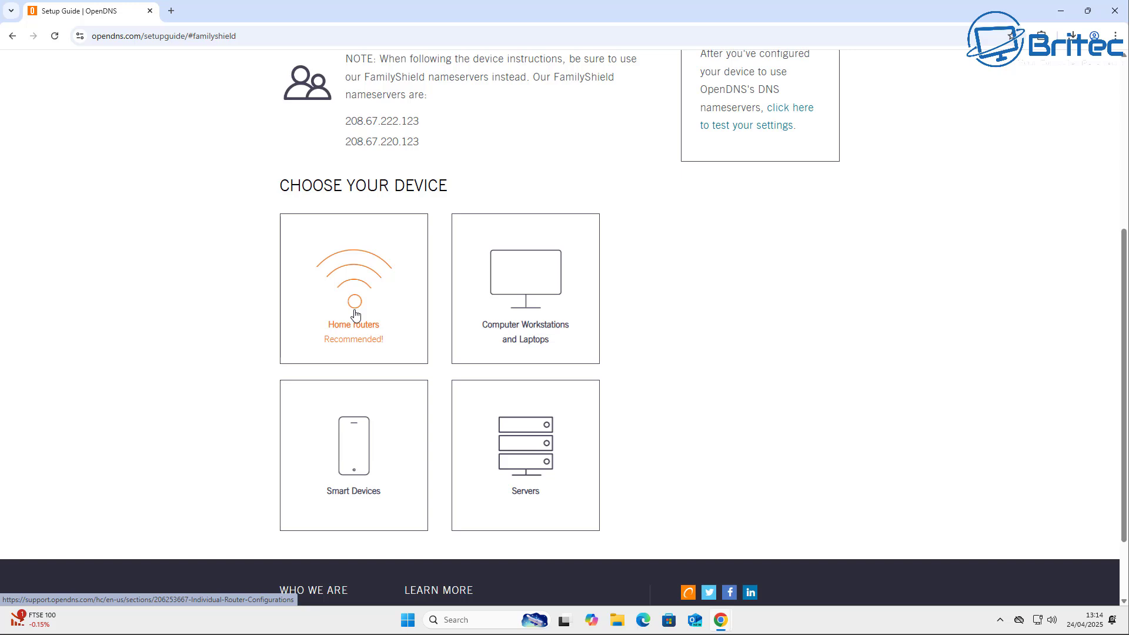
pyautogui.click(355, 316)
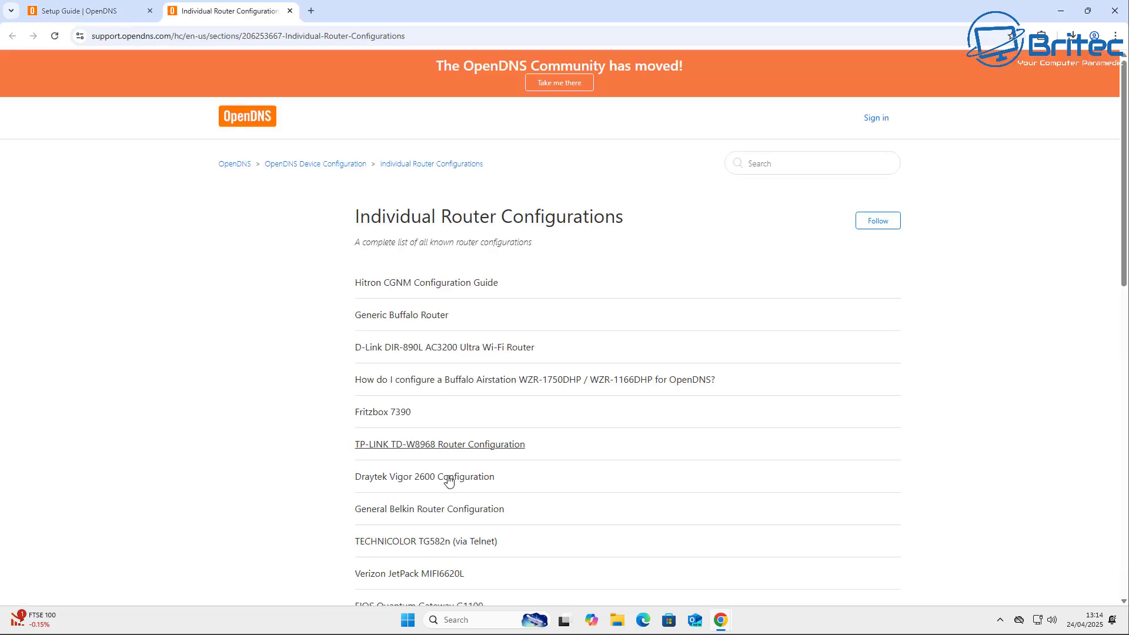
pyautogui.scroll(-4, 448, 506)
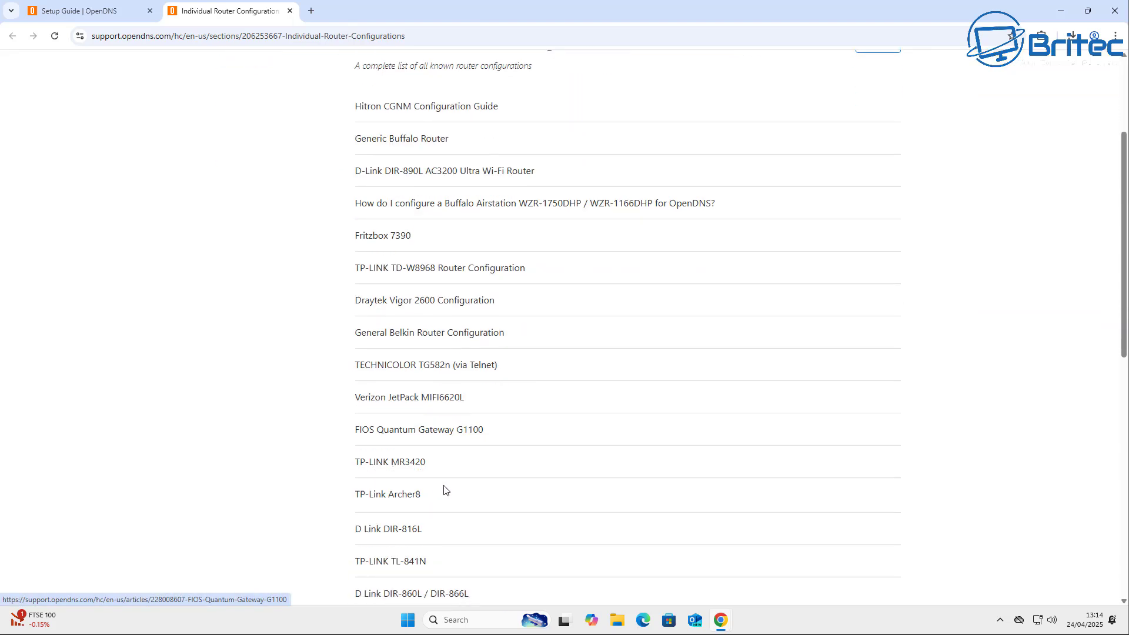
pyautogui.scroll(-5, 442, 487)
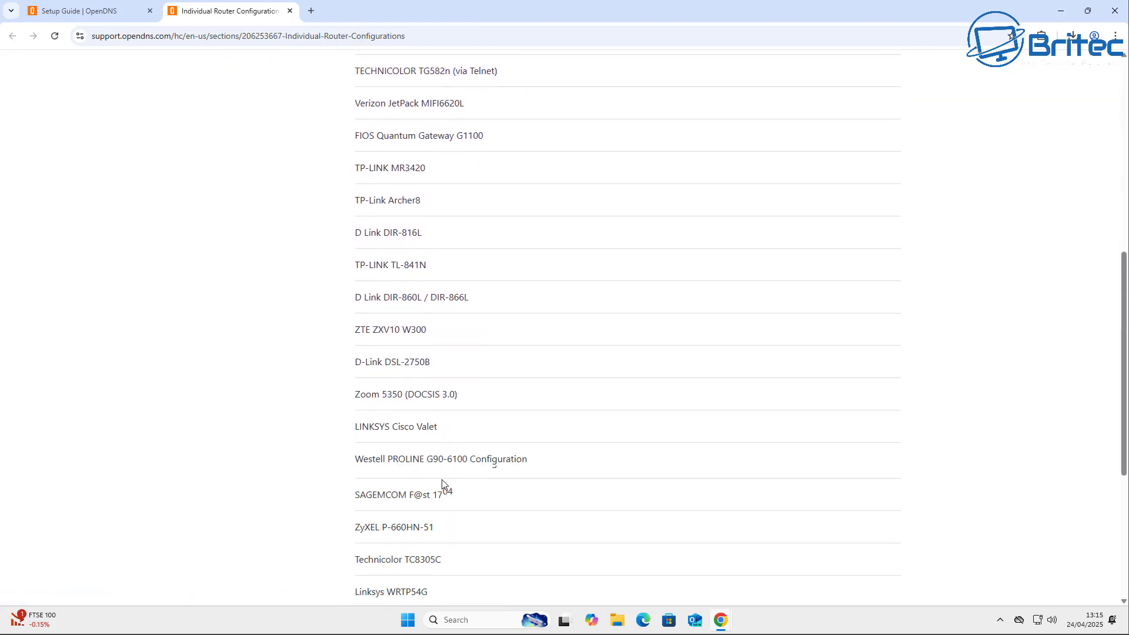
pyautogui.scroll(-1, 442, 482)
pyautogui.scroll(-1, 443, 482)
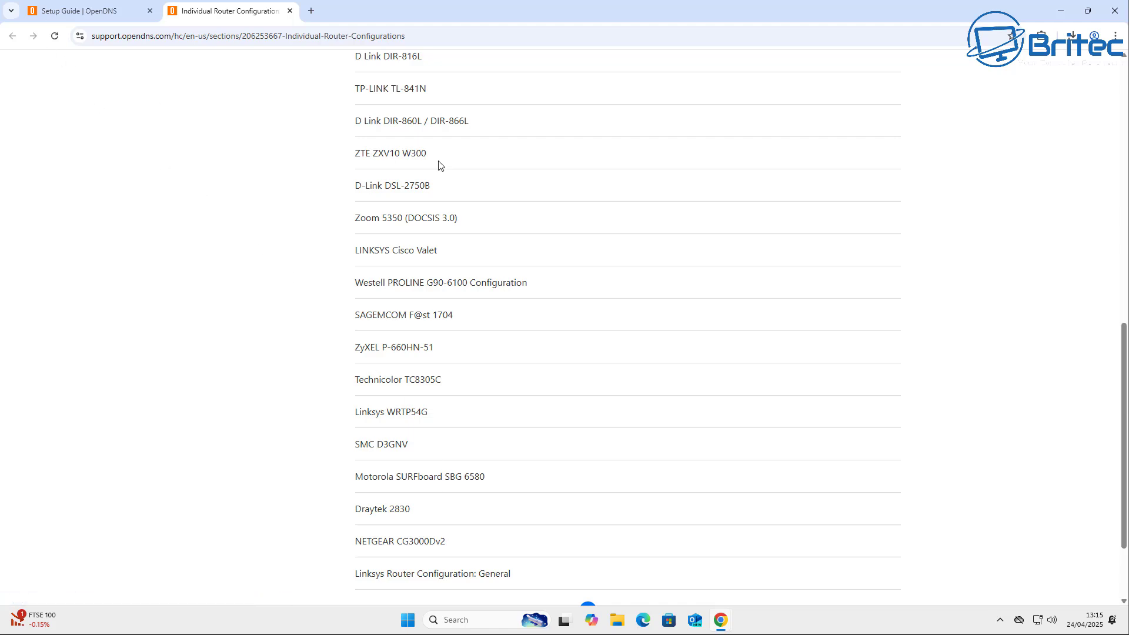
# - Read the ZTE ZXV10 W300 router DNS guide, go back, and close the router configurations tab
pyautogui.click(392, 155)
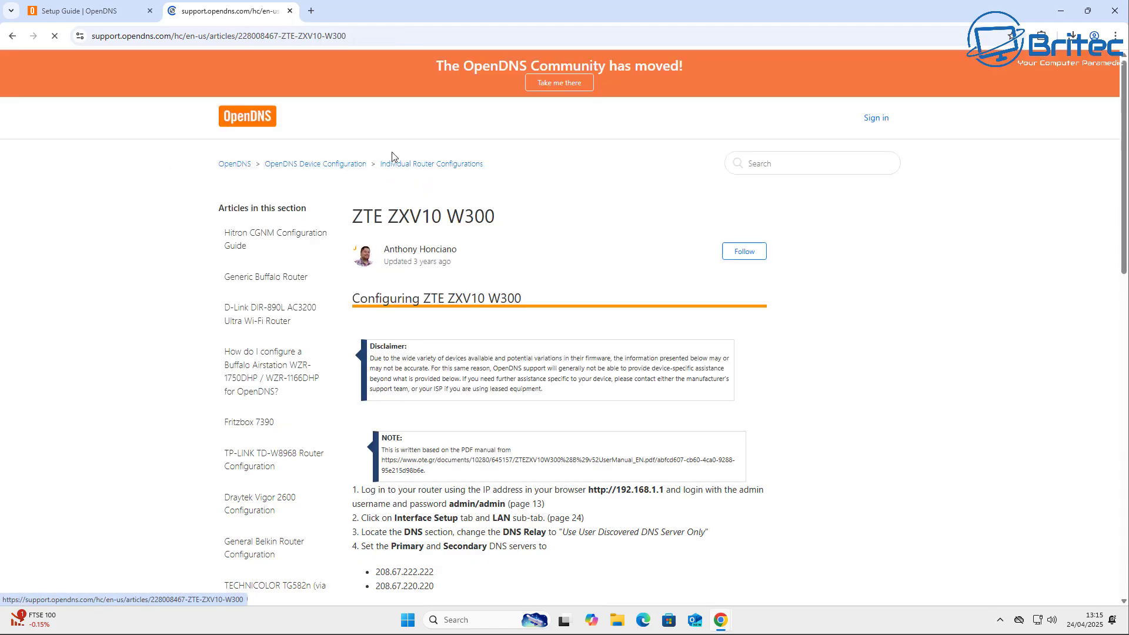
pyautogui.scroll(-2, 539, 424)
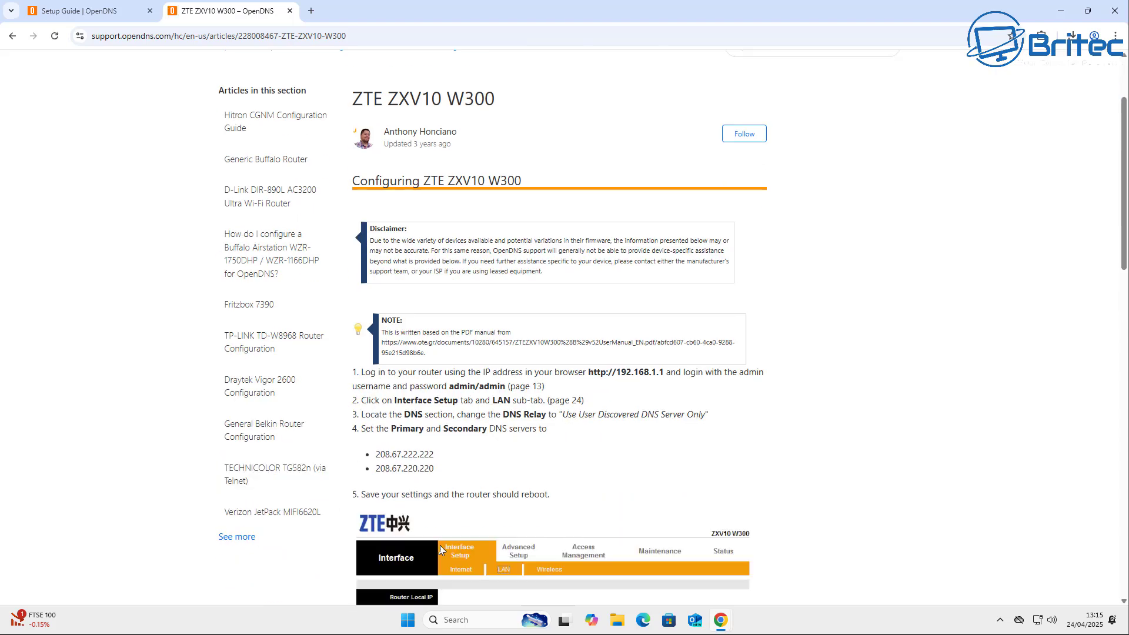
pyautogui.scroll(-5, 540, 424)
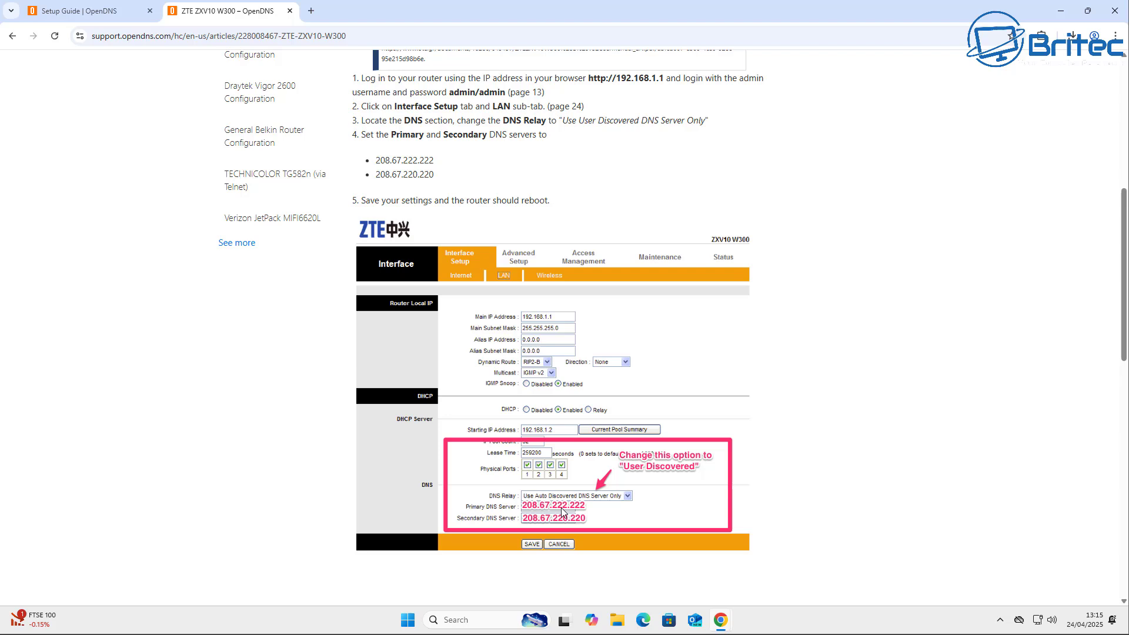
pyautogui.click(10, 37)
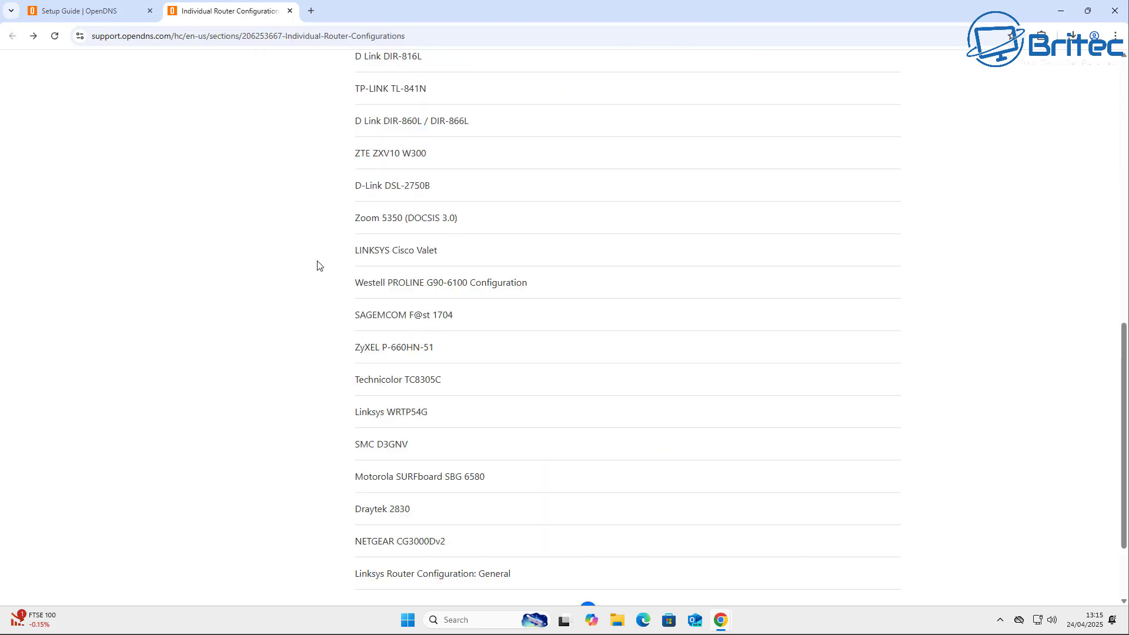
pyautogui.scroll(-3, 514, 400)
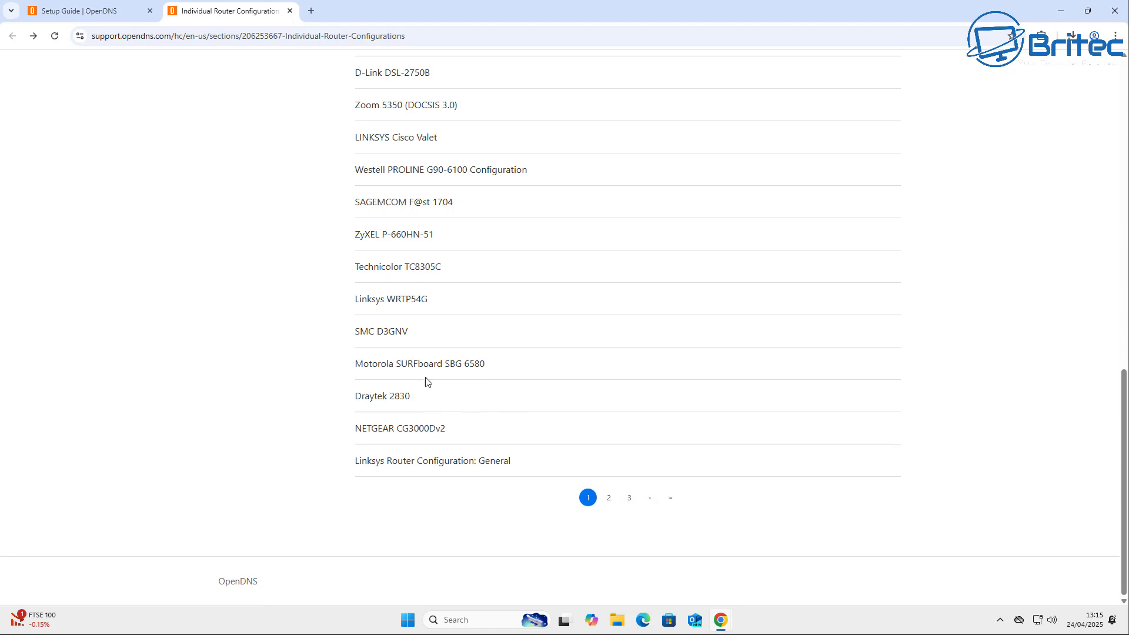
pyautogui.scroll(2, 507, 423)
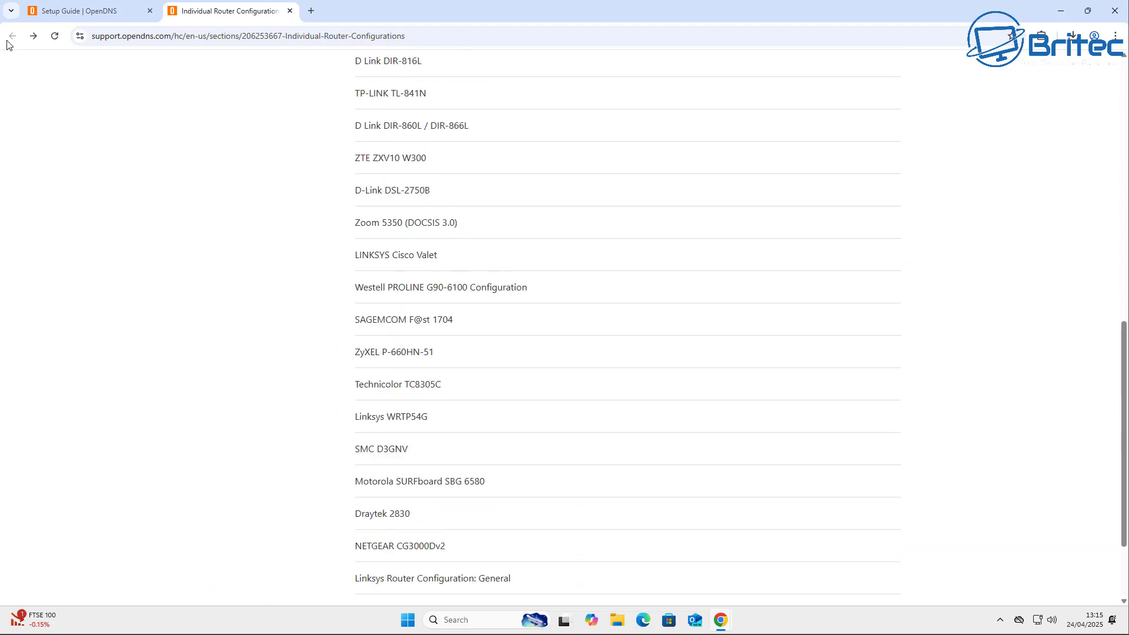
pyautogui.click(290, 11)
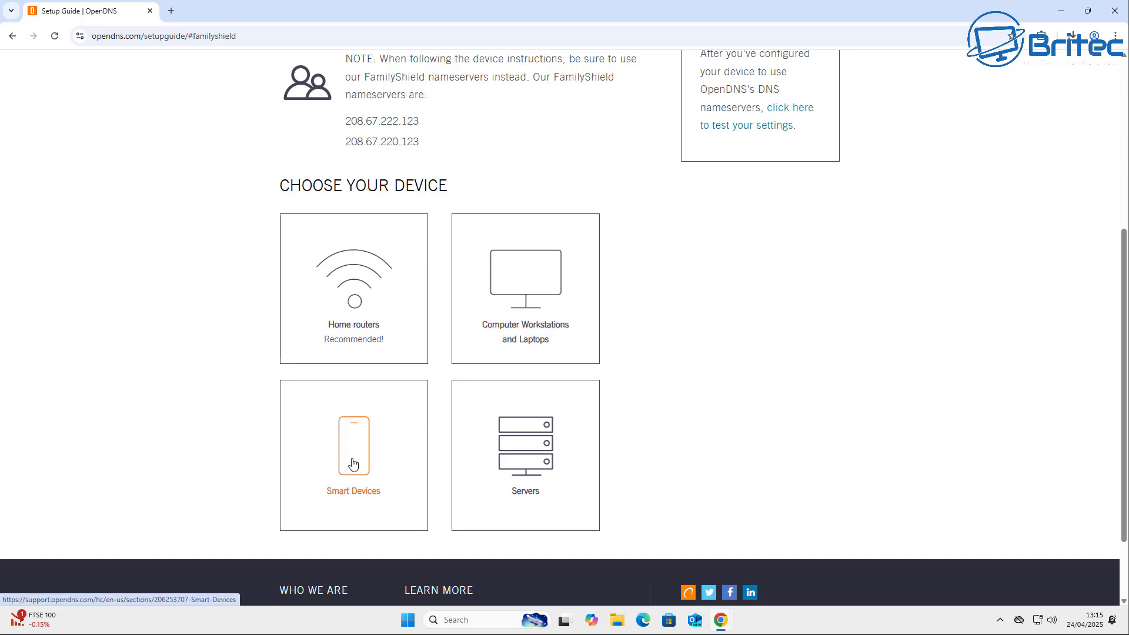
# - Read OpenDNS's Windows 10 Configuration article under Computer Workstations, then return to the setup guide
pyautogui.click(526, 325)
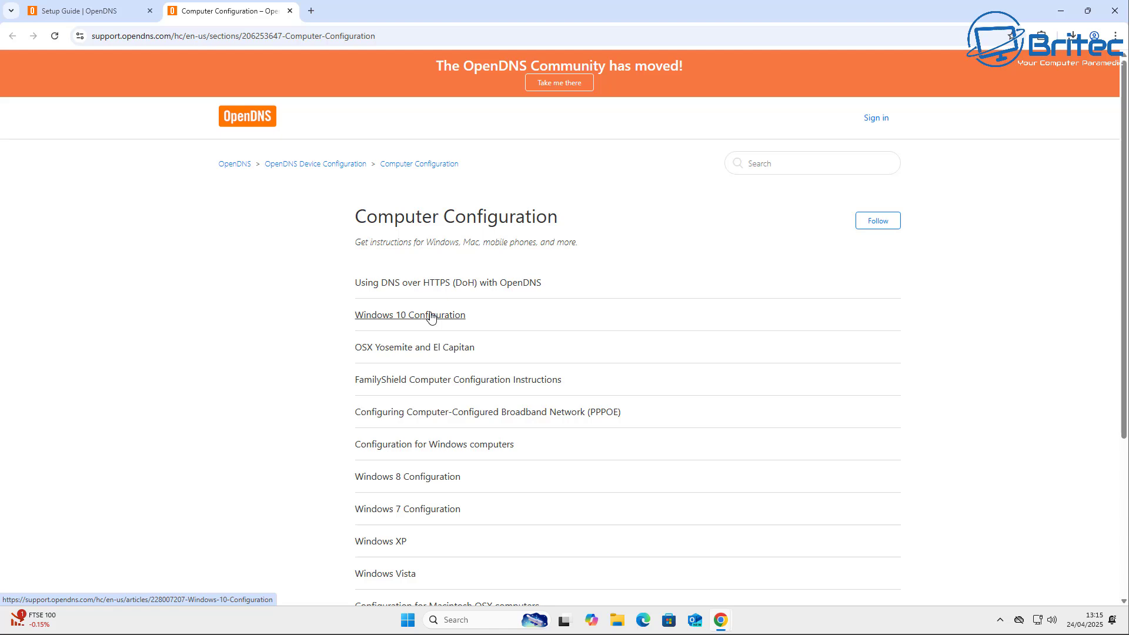
pyautogui.click(431, 318)
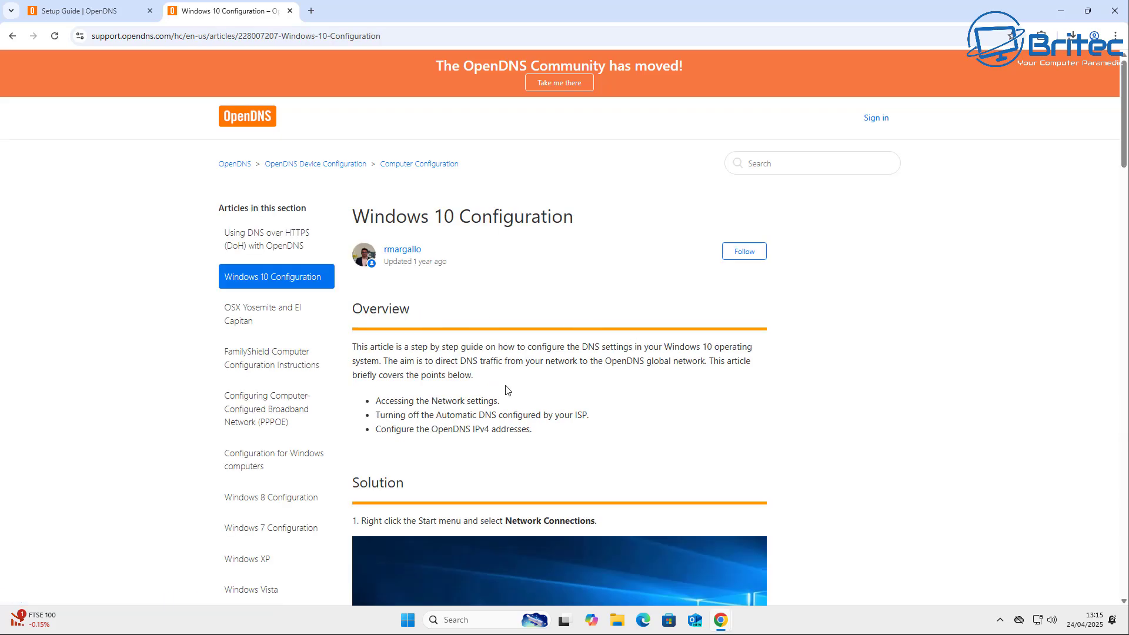
pyautogui.scroll(-4, 496, 412)
pyautogui.scroll(-8, 494, 424)
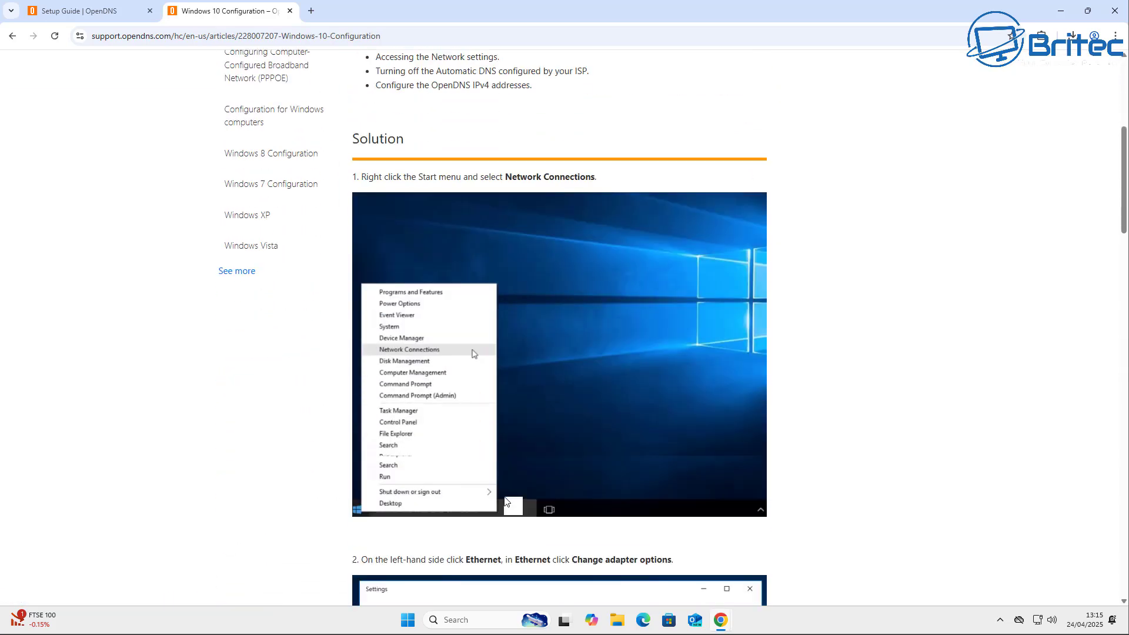
pyautogui.scroll(-4, 500, 499)
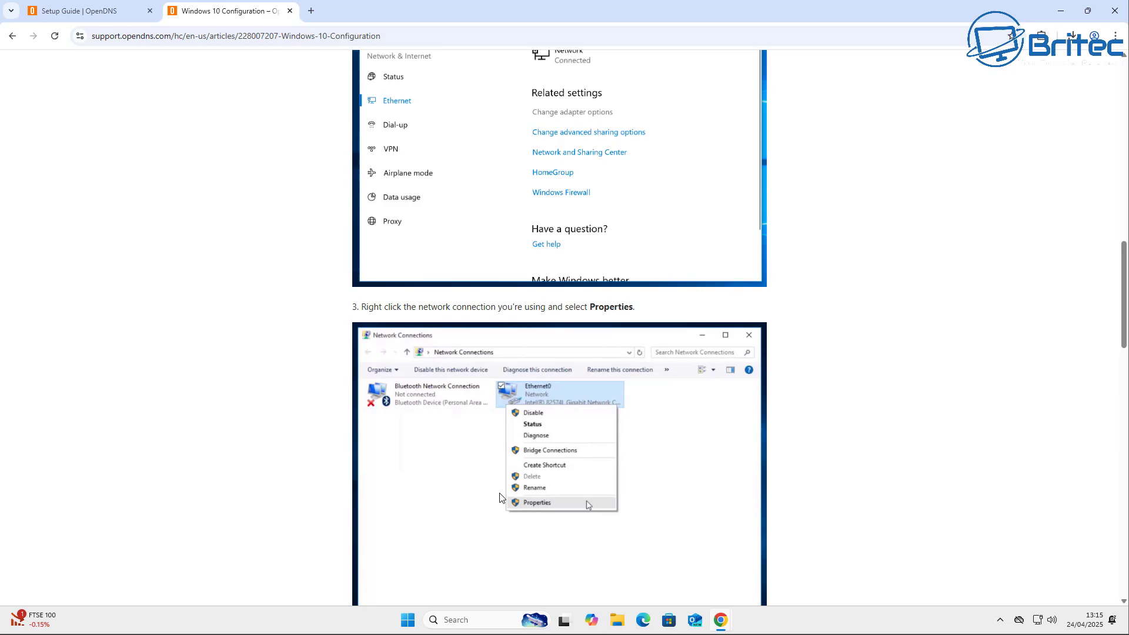
pyautogui.scroll(-8, 542, 459)
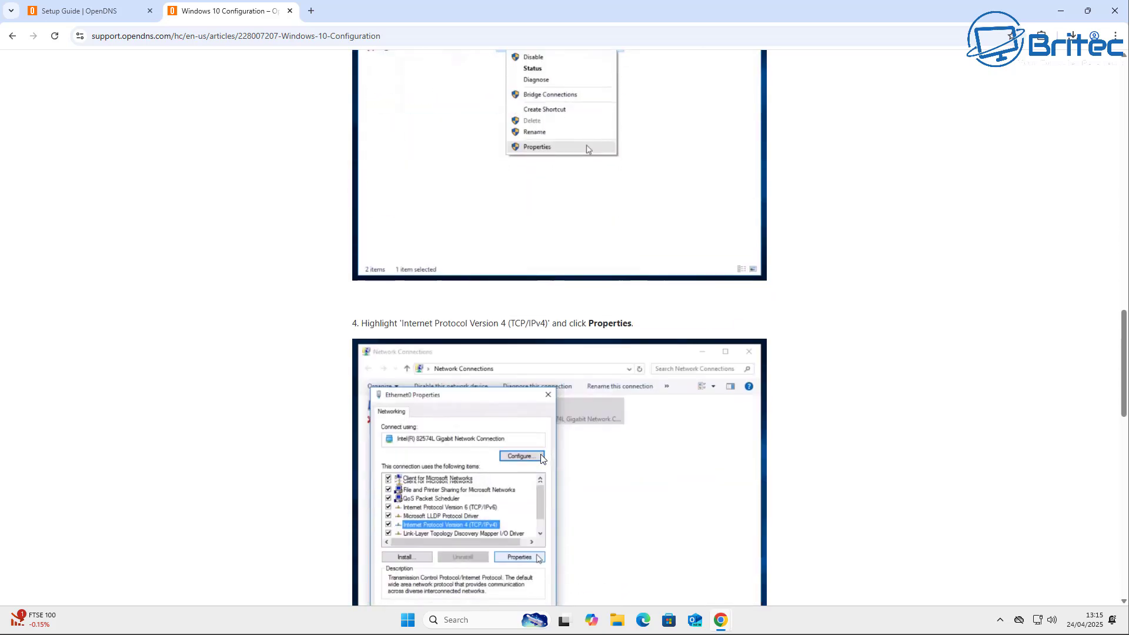
pyautogui.scroll(-7, 542, 458)
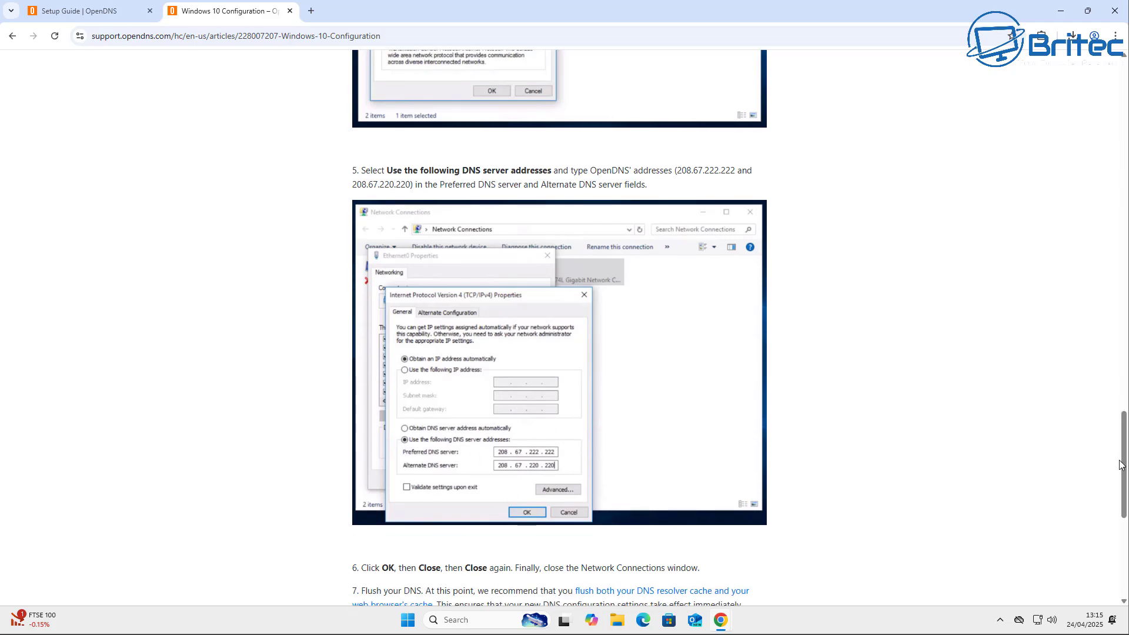
pyautogui.moveTo(1125, 458); pyautogui.dragTo(1124, 106)
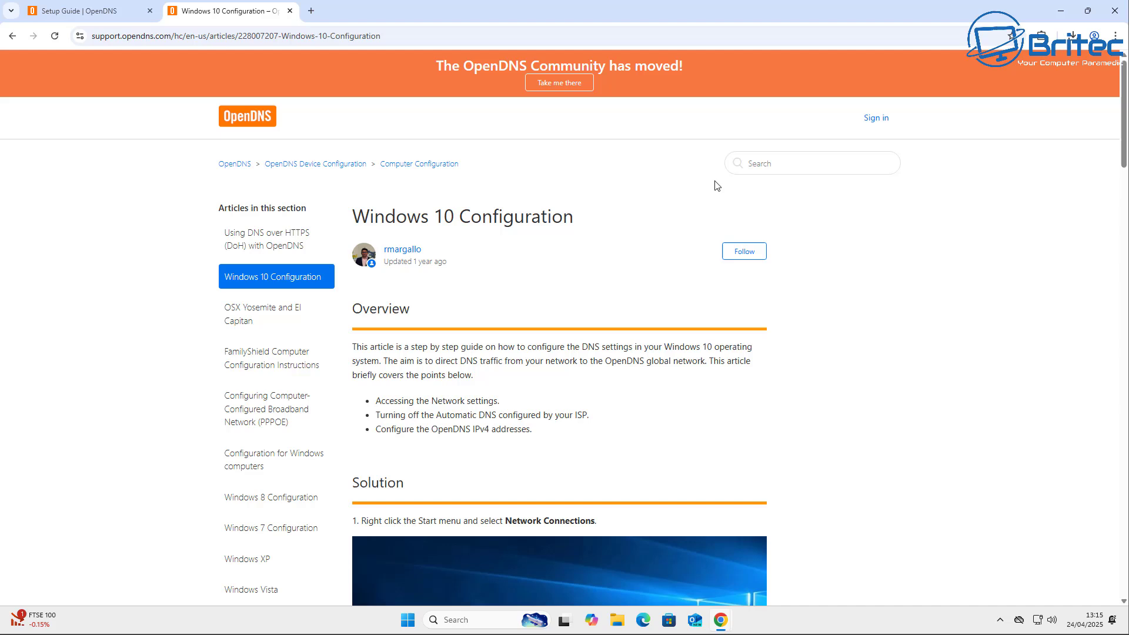
pyautogui.click(12, 37)
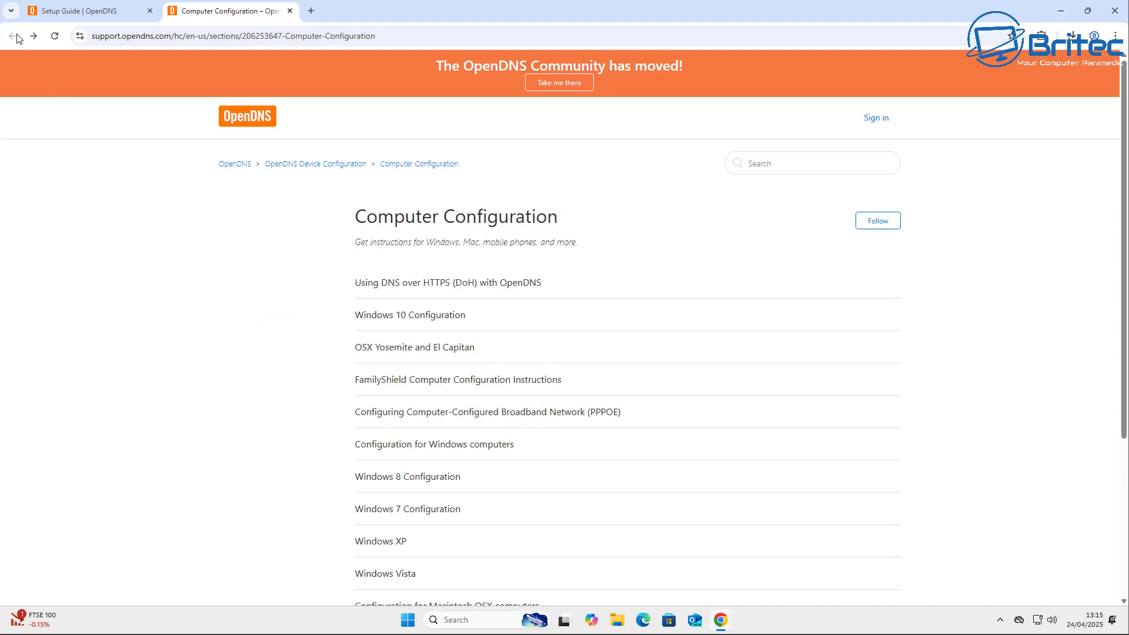
pyautogui.click(82, 10)
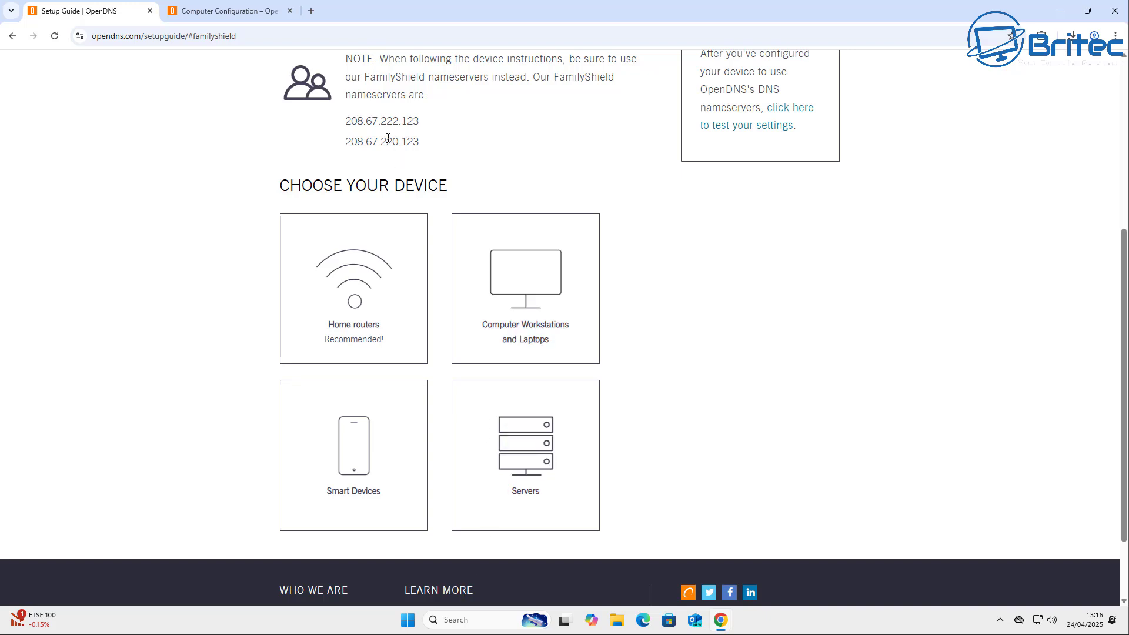
# - Open the Ethernet connection page in Windows Settings and scroll to its DNS server assignment
pyautogui.click(407, 620)
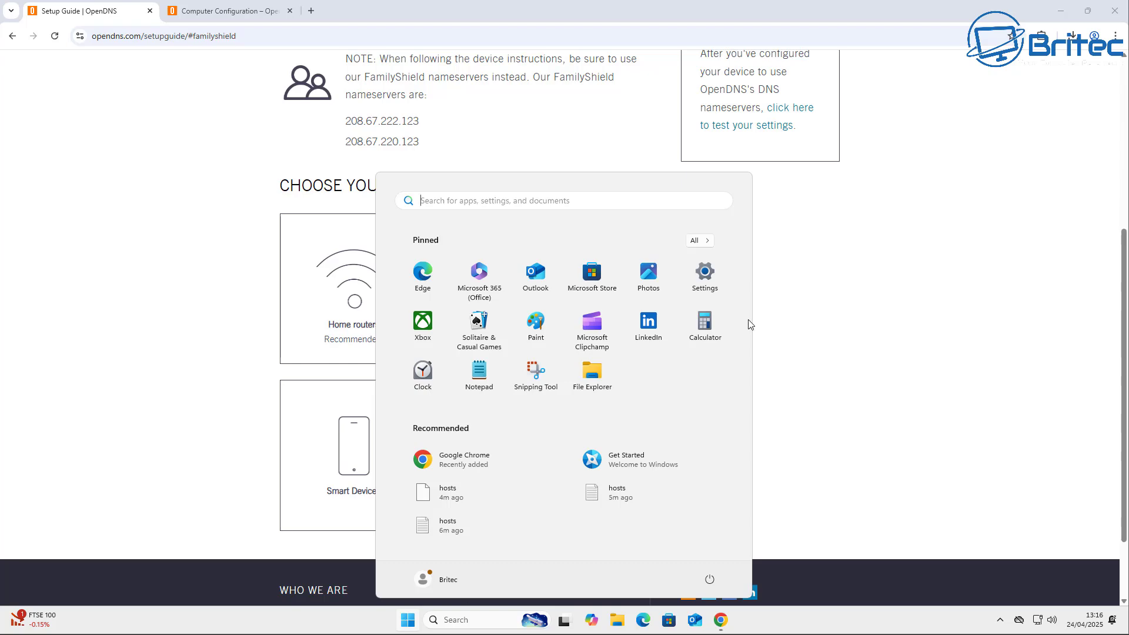
pyautogui.click(704, 274)
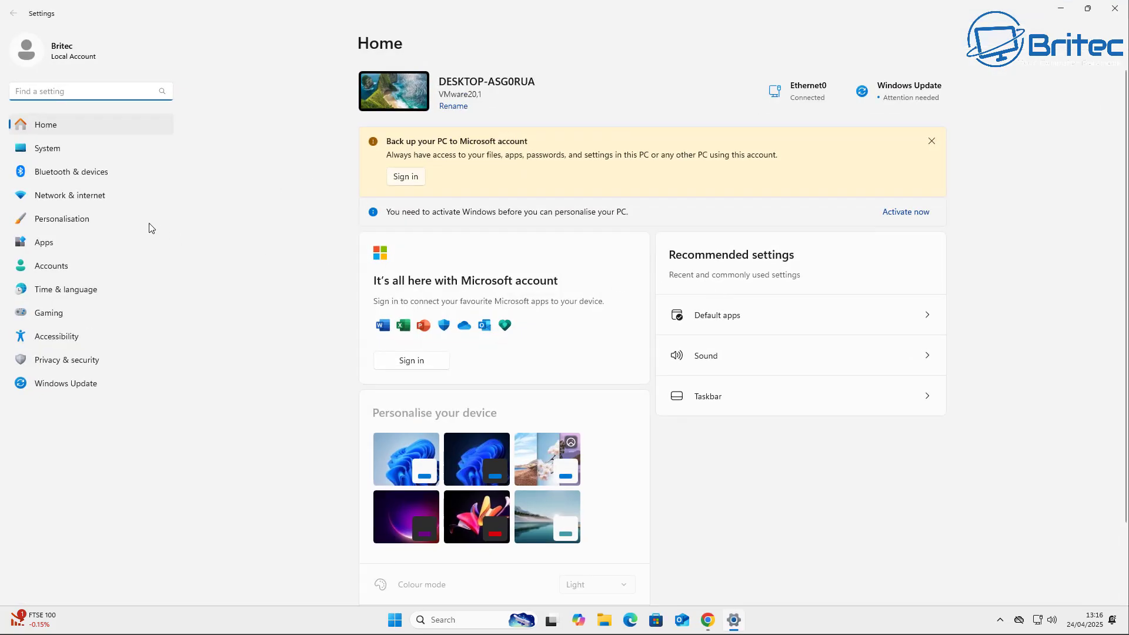
pyautogui.click(70, 193)
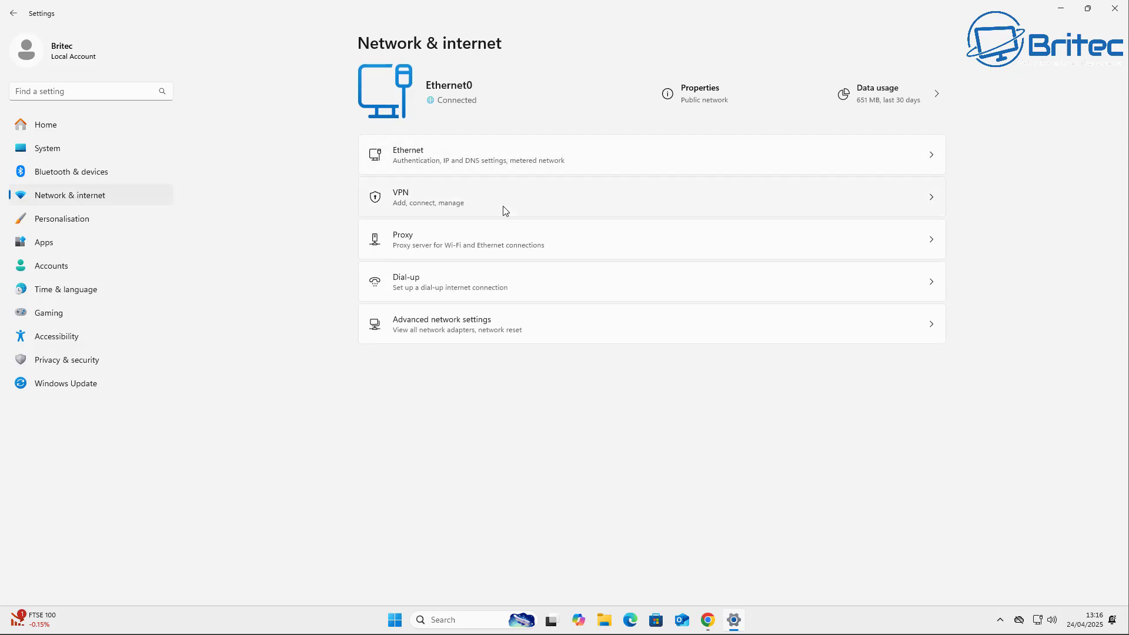
pyautogui.click(497, 156)
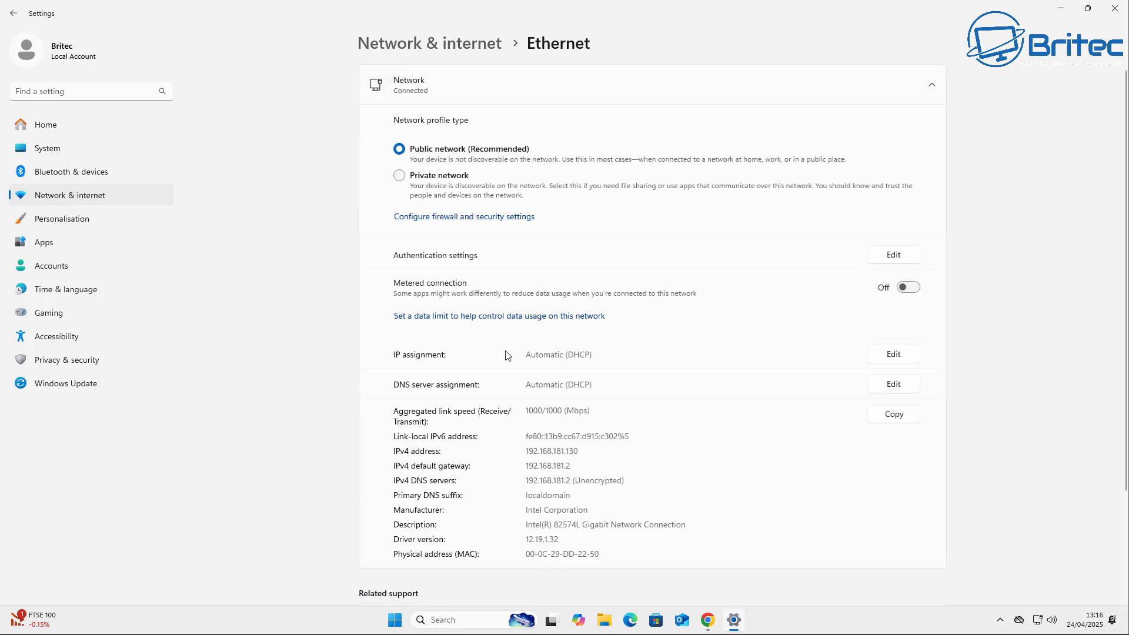
pyautogui.scroll(-3, 530, 434)
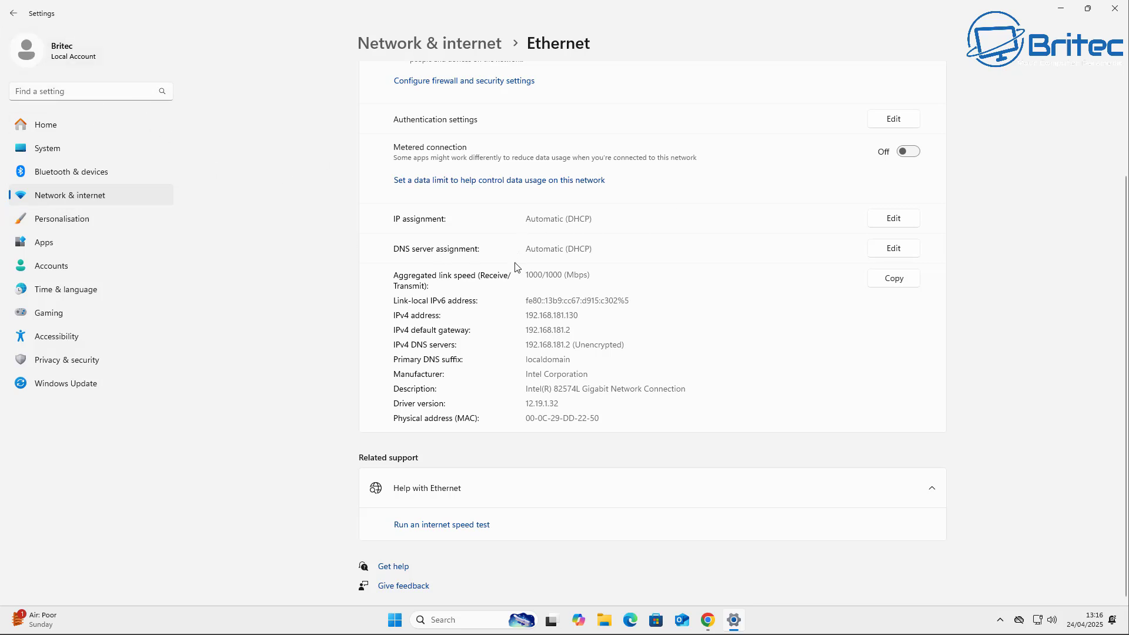
# - Edit the Ethernet DNS server assignment, switching it to Manual with IPv4 turned on
pyautogui.click(893, 248)
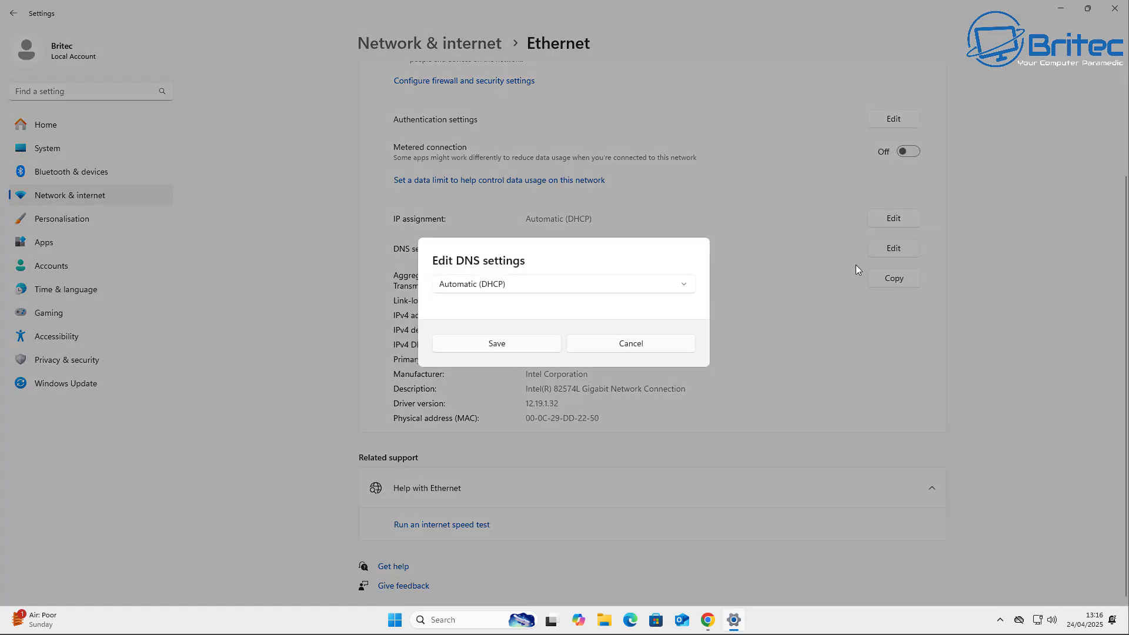
pyautogui.click(538, 284)
pyautogui.click(462, 307)
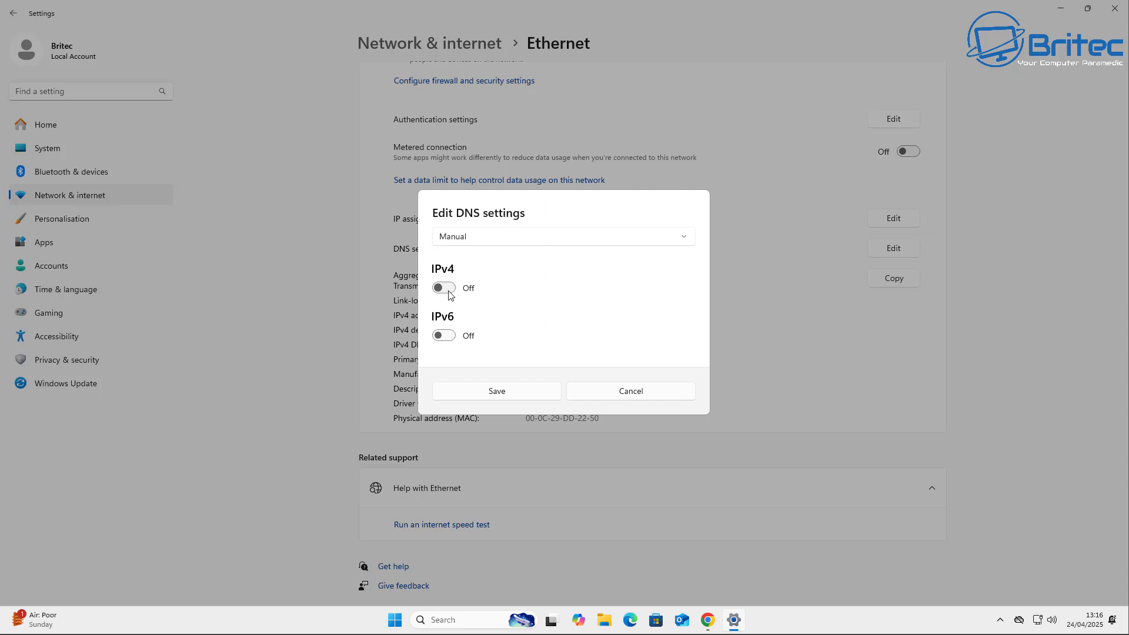
pyautogui.click(444, 288)
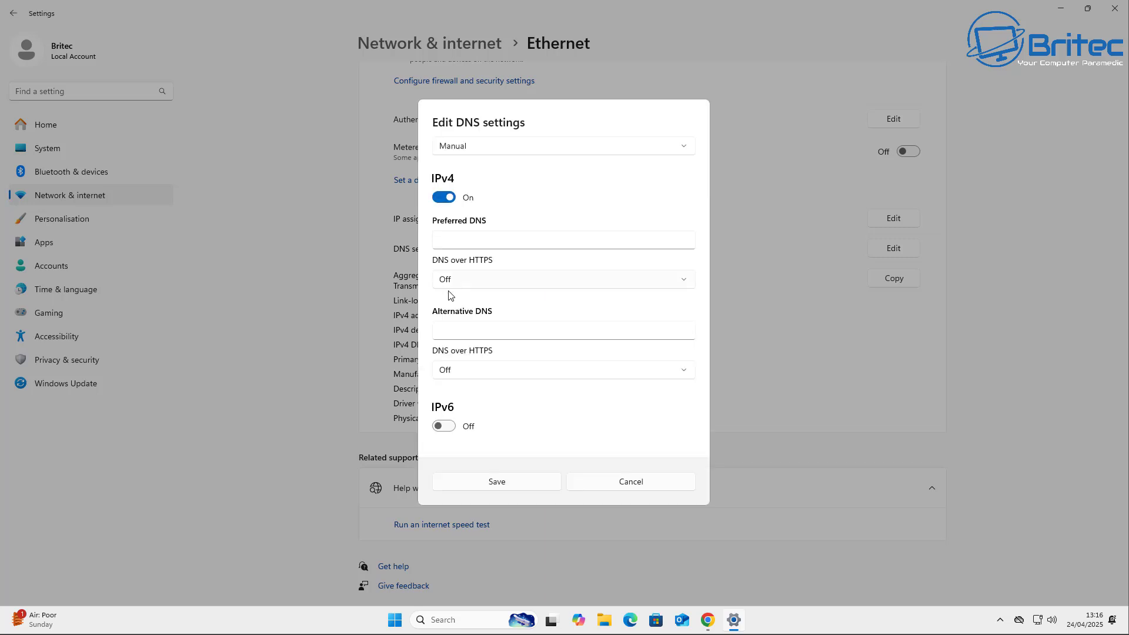
# - Set the preferred DNS server's DNS over HTTPS to On (manual template) and select the template field
pyautogui.click(609, 286)
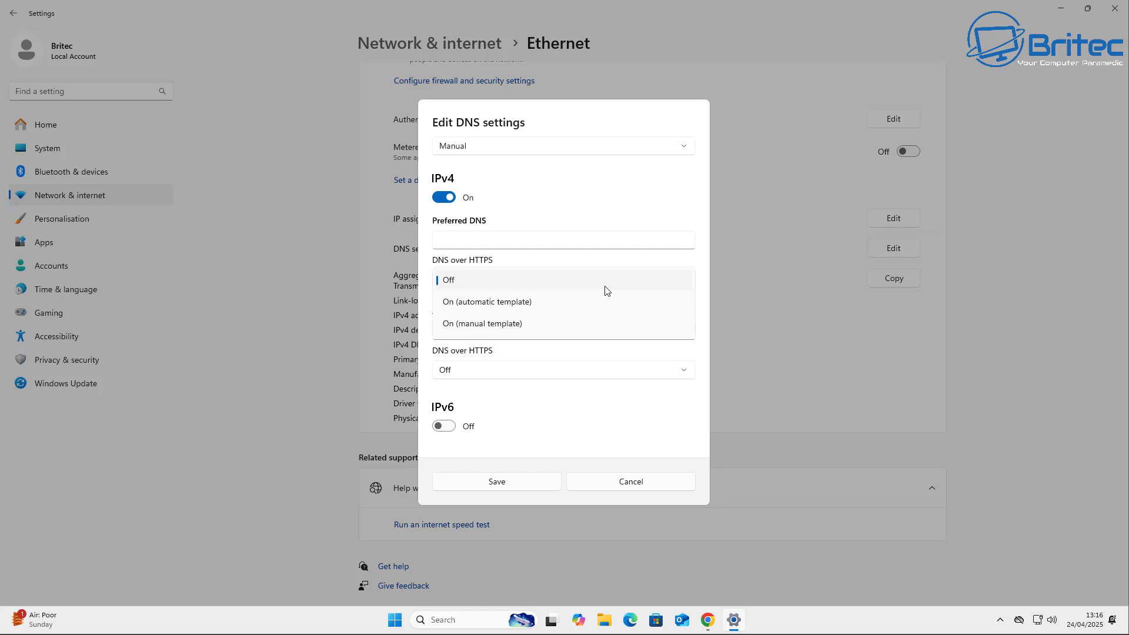
pyautogui.click(539, 327)
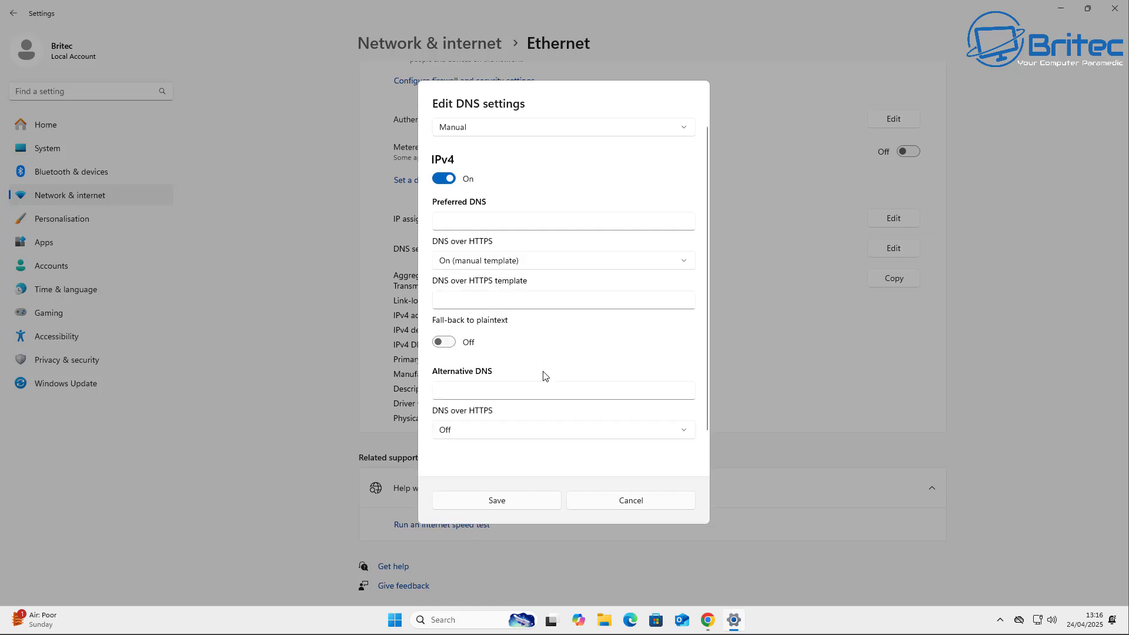
pyautogui.click(457, 303)
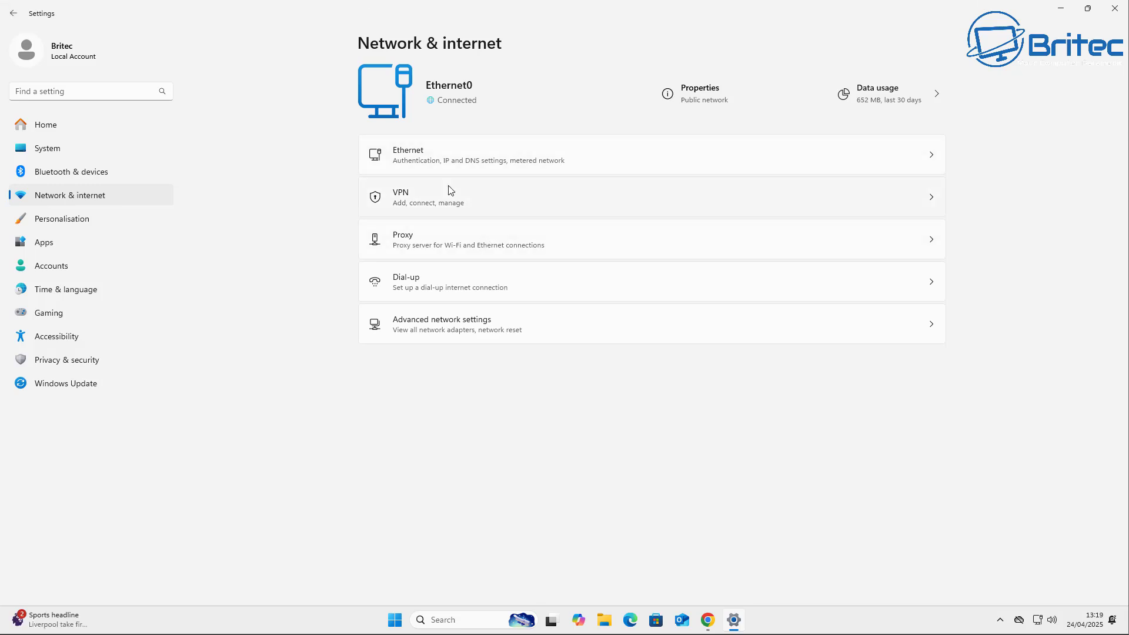
# - From Advanced network settings, open the Internet Protocol Version 4 (TCP/IPv4) properties of Ethernet0
pyautogui.click(444, 325)
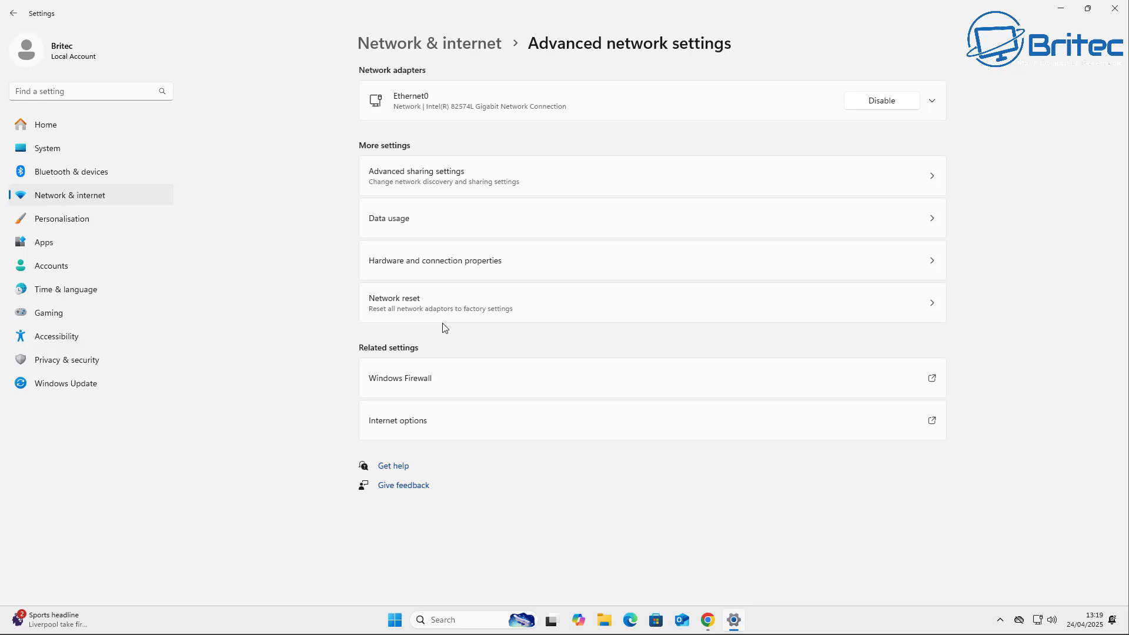
pyautogui.click(429, 97)
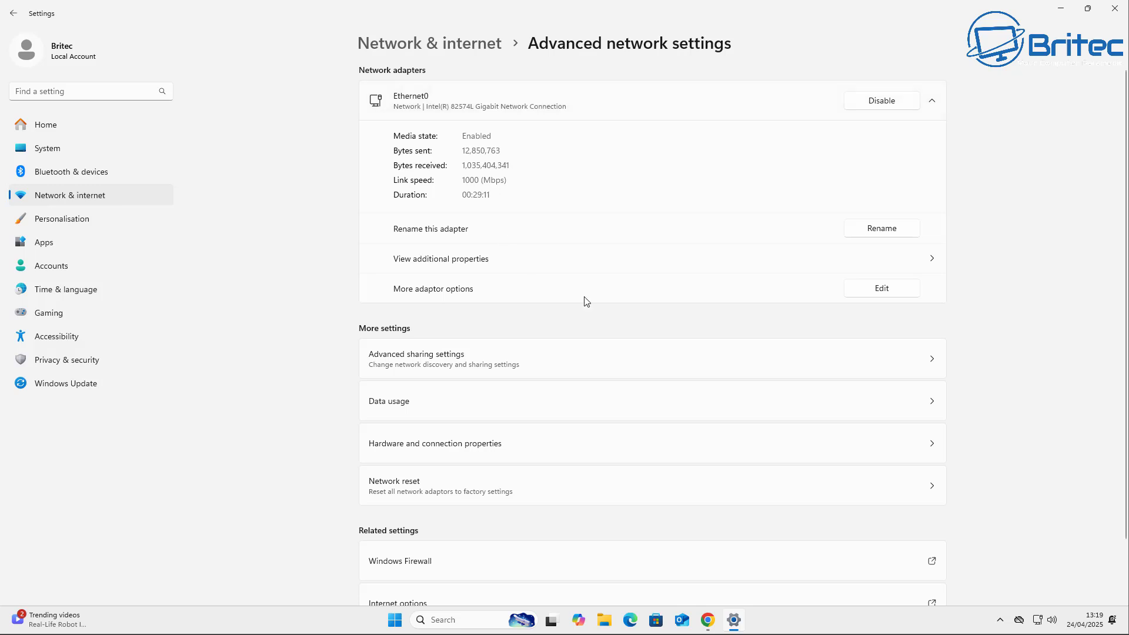
pyautogui.click(880, 292)
pyautogui.moveTo(133, 16); pyautogui.dragTo(625, 145)
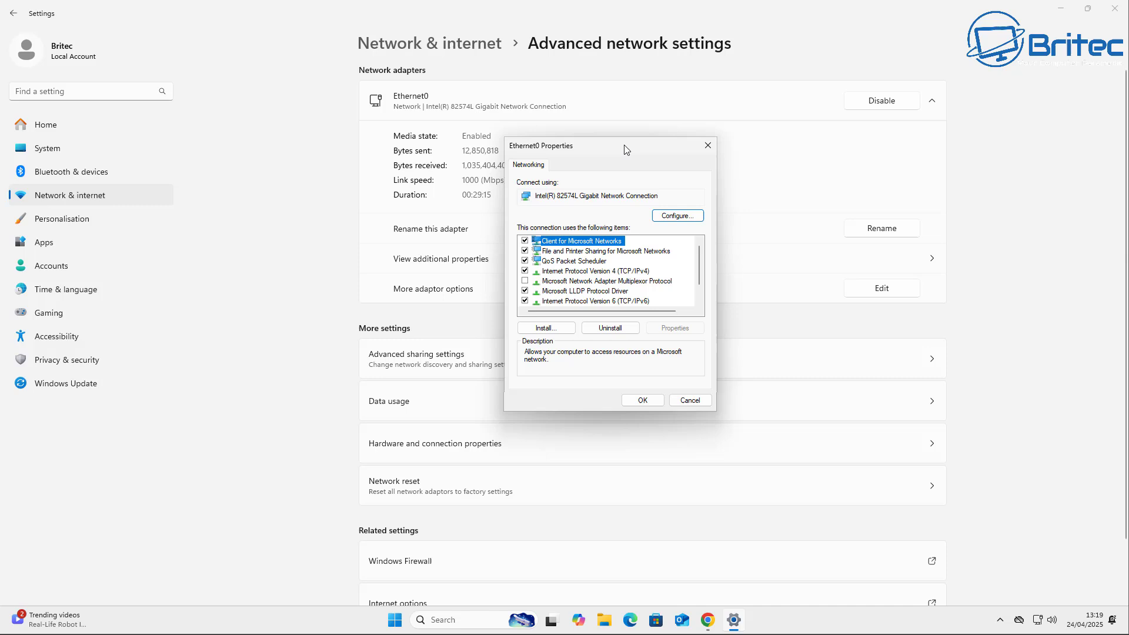
pyautogui.click(594, 272)
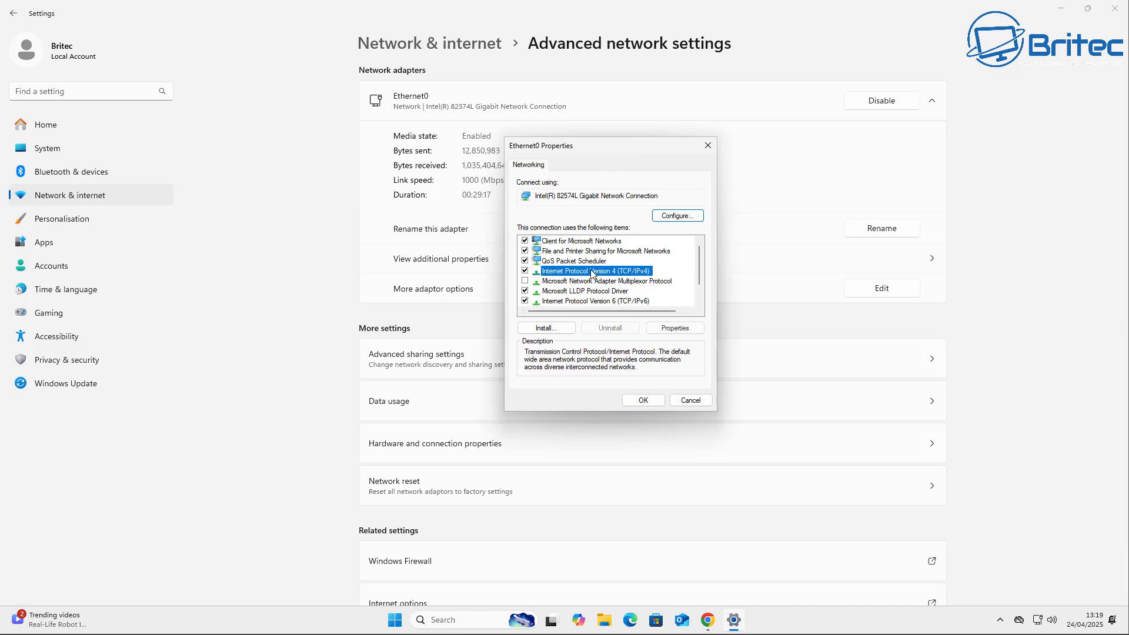
pyautogui.click(675, 328)
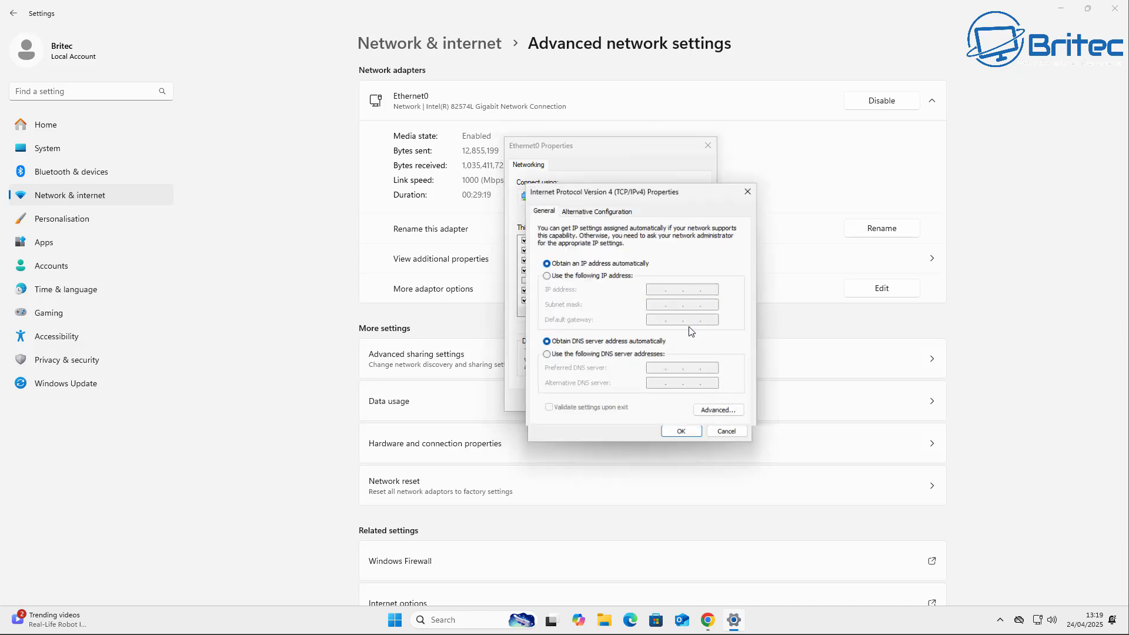
# - Set the DNS servers to 208.67.222.123 and 208.67.220.123, then save and close
pyautogui.moveTo(663, 198); pyautogui.dragTo(637, 152)
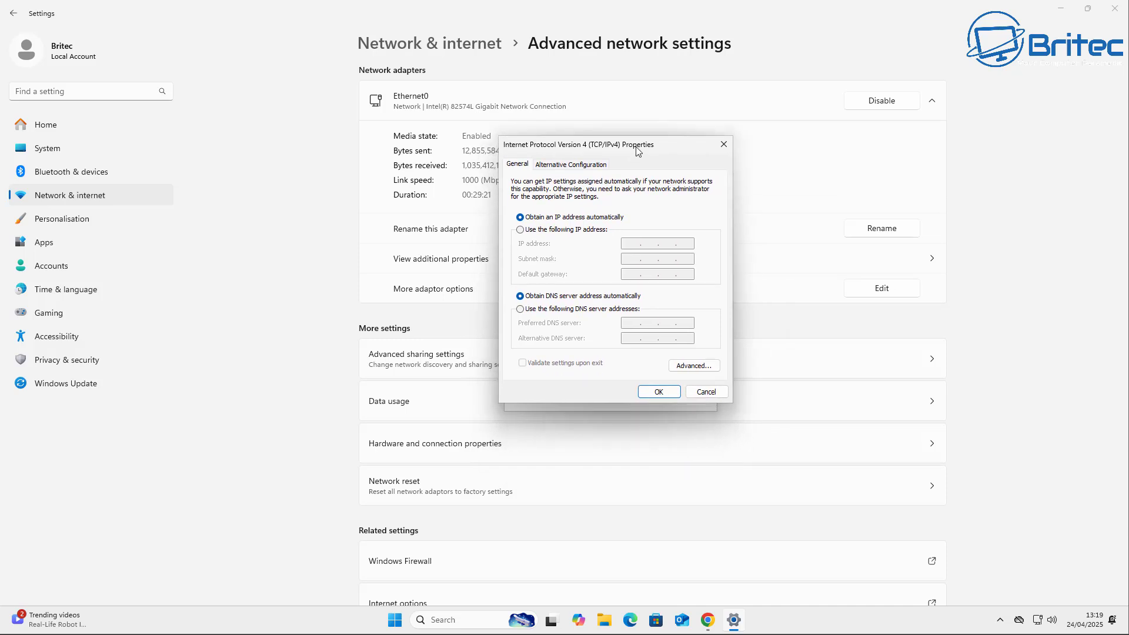
pyautogui.click(519, 309)
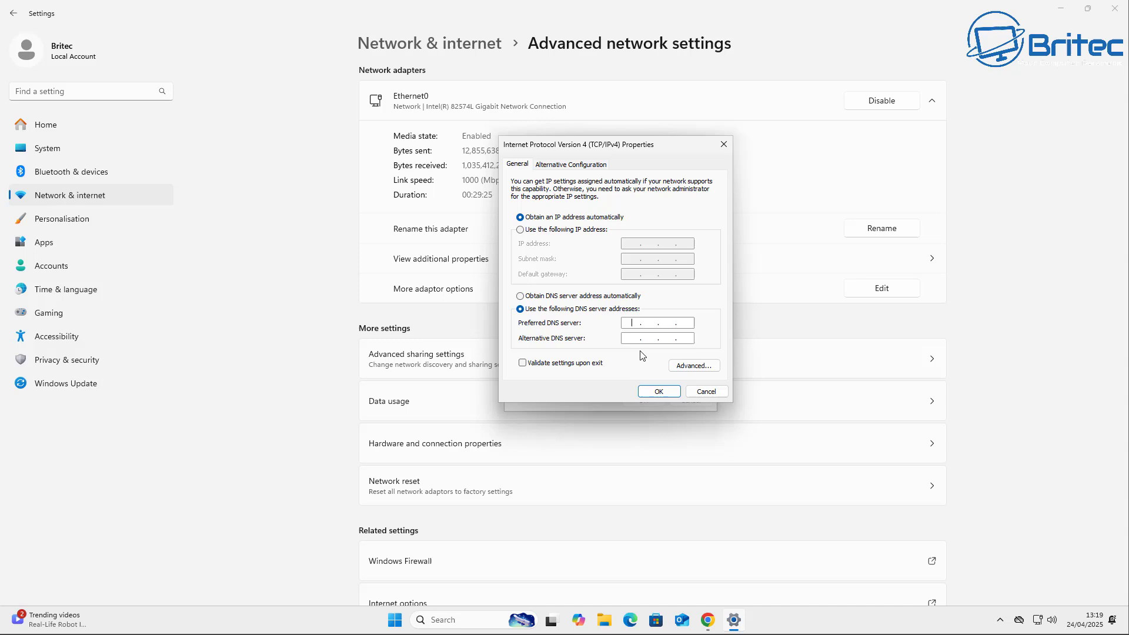
pyautogui.write('2')
pyautogui.write('123')
pyautogui.click(660, 392)
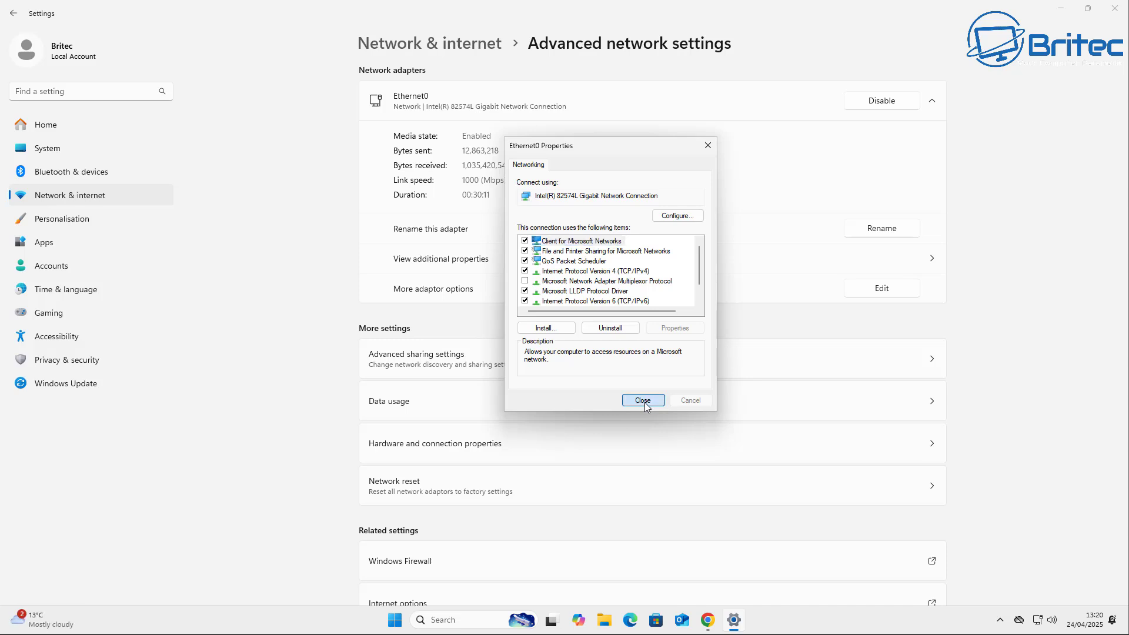
pyautogui.click(643, 401)
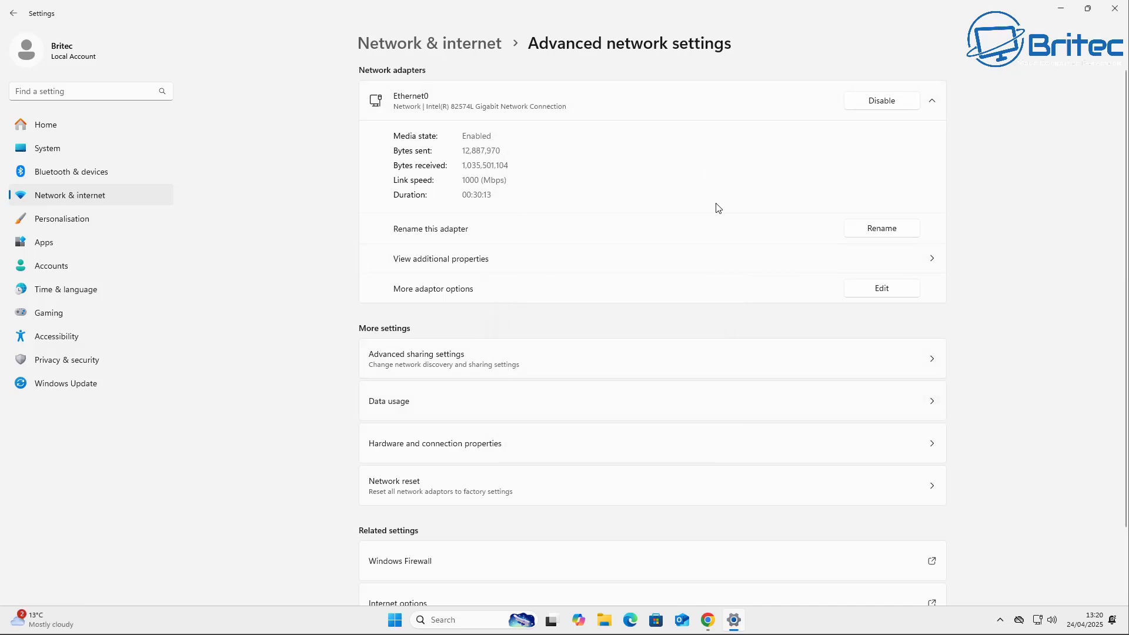
# - Close Settings, minimize Chrome and launch Command Prompt as administrator
pyautogui.click(1122, 14)
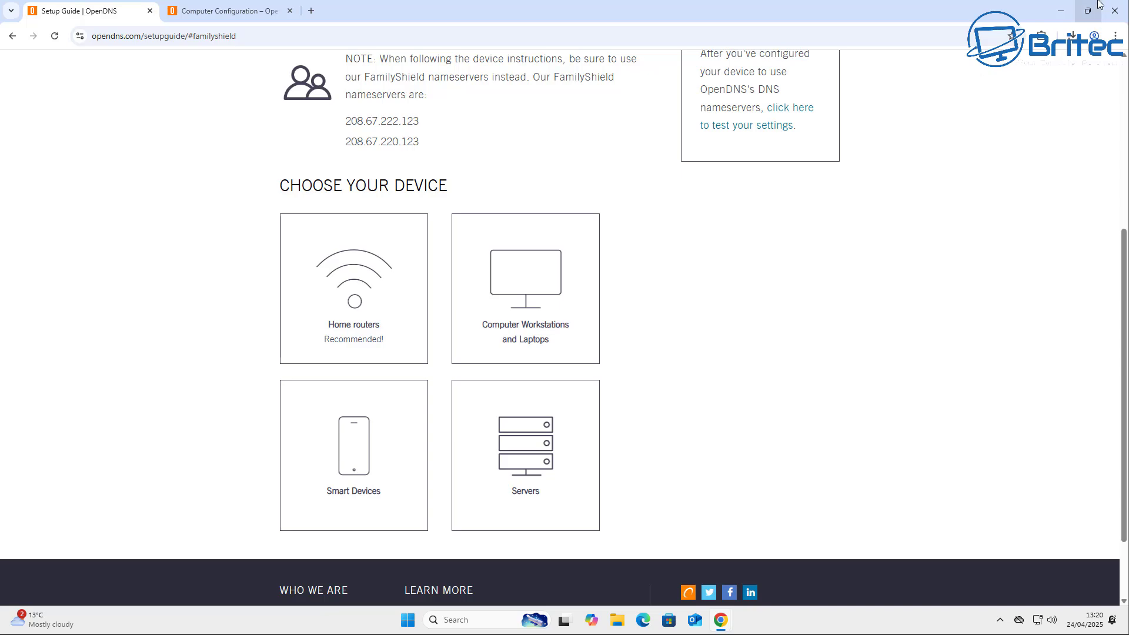
pyautogui.click(1061, 12)
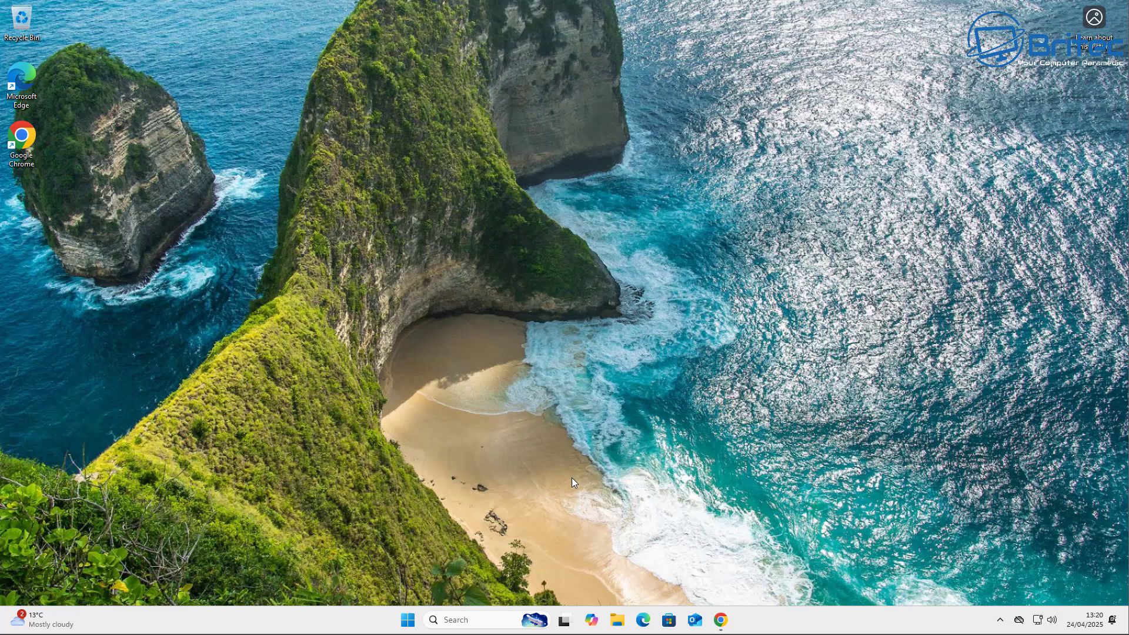
pyautogui.click(404, 624)
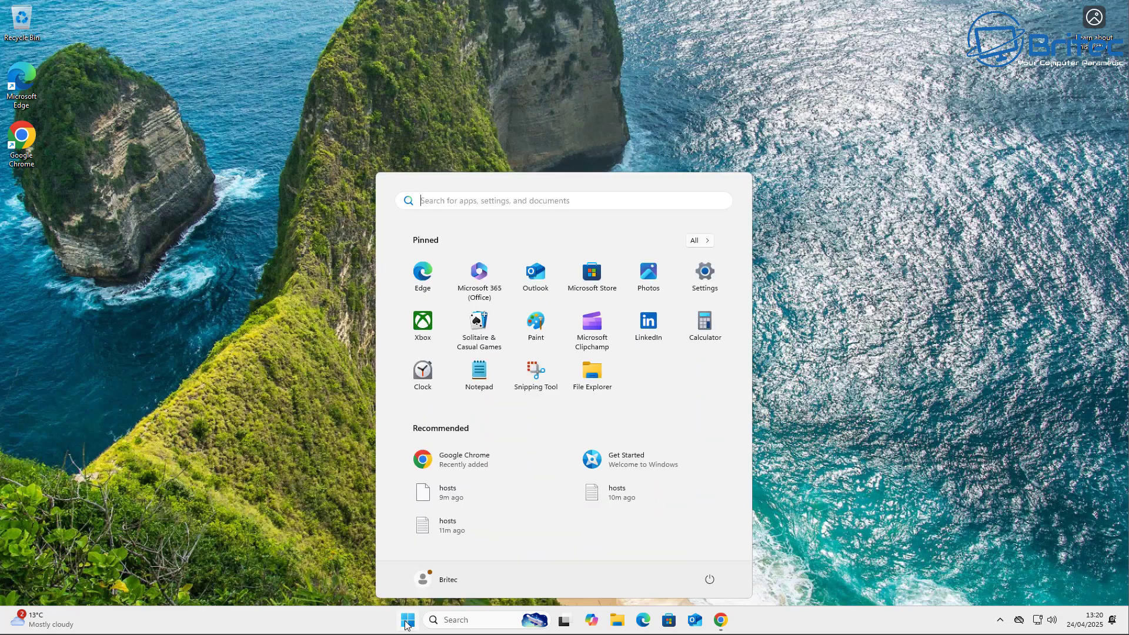
pyautogui.write('cmd')
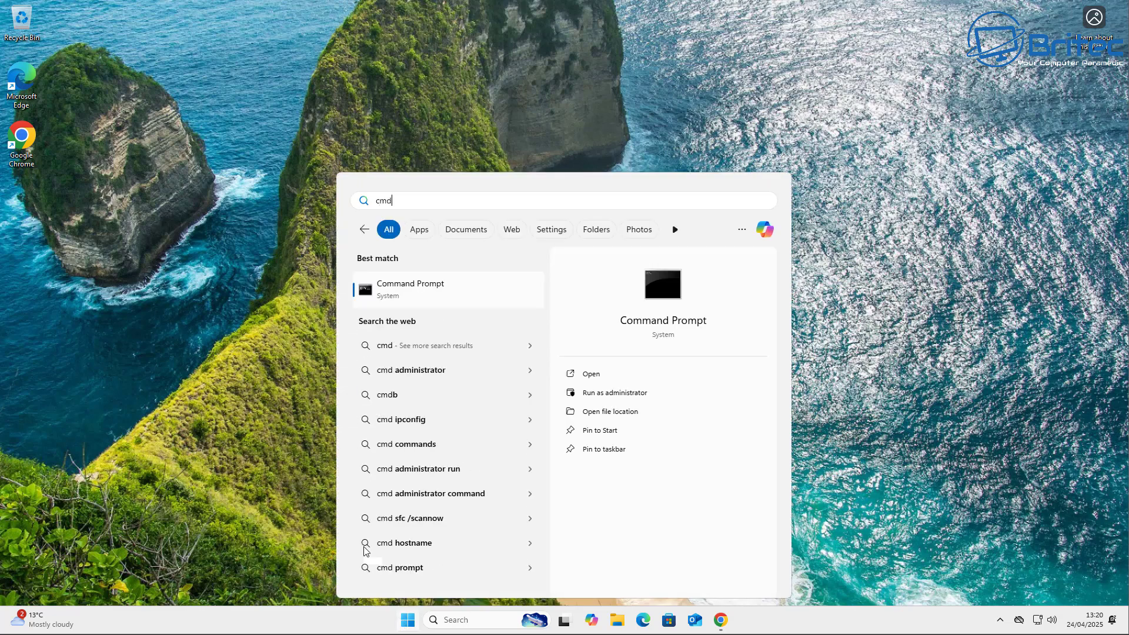
pyautogui.click(602, 394)
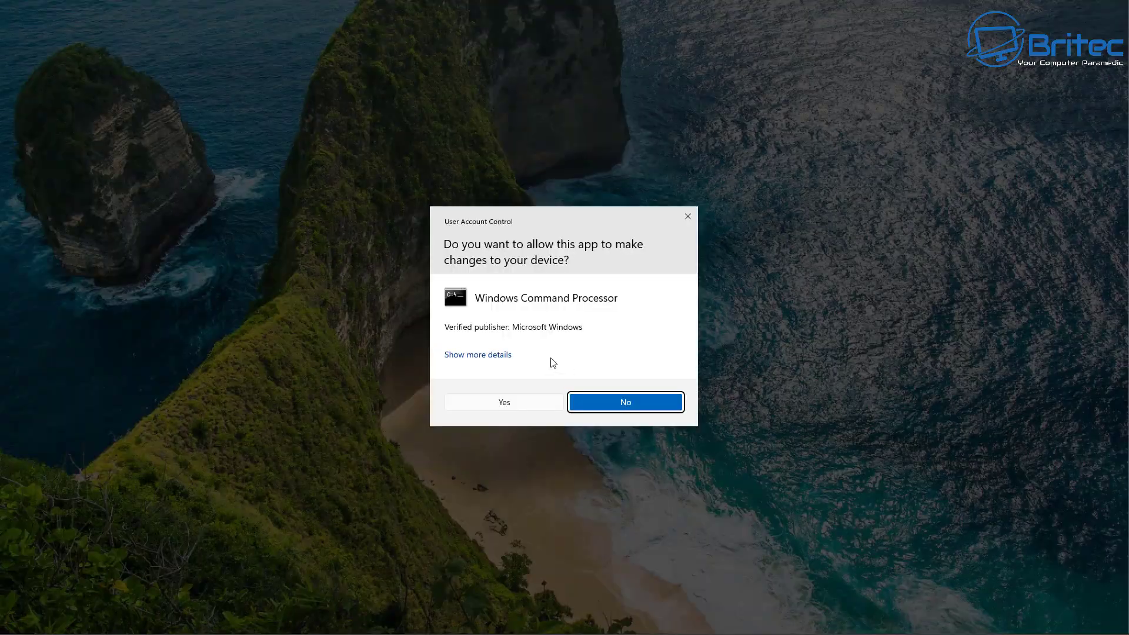
pyautogui.click(579, 398)
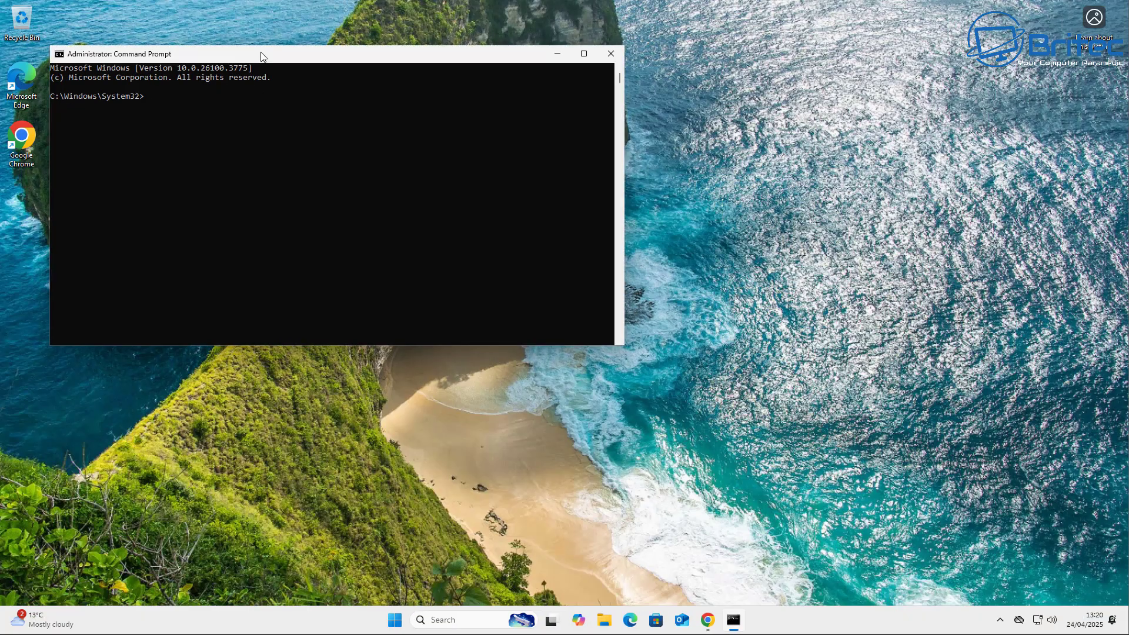
# - Run ipconfig /flushdns to flush the DNS resolver cache
pyautogui.moveTo(263, 56); pyautogui.dragTo(512, 139)
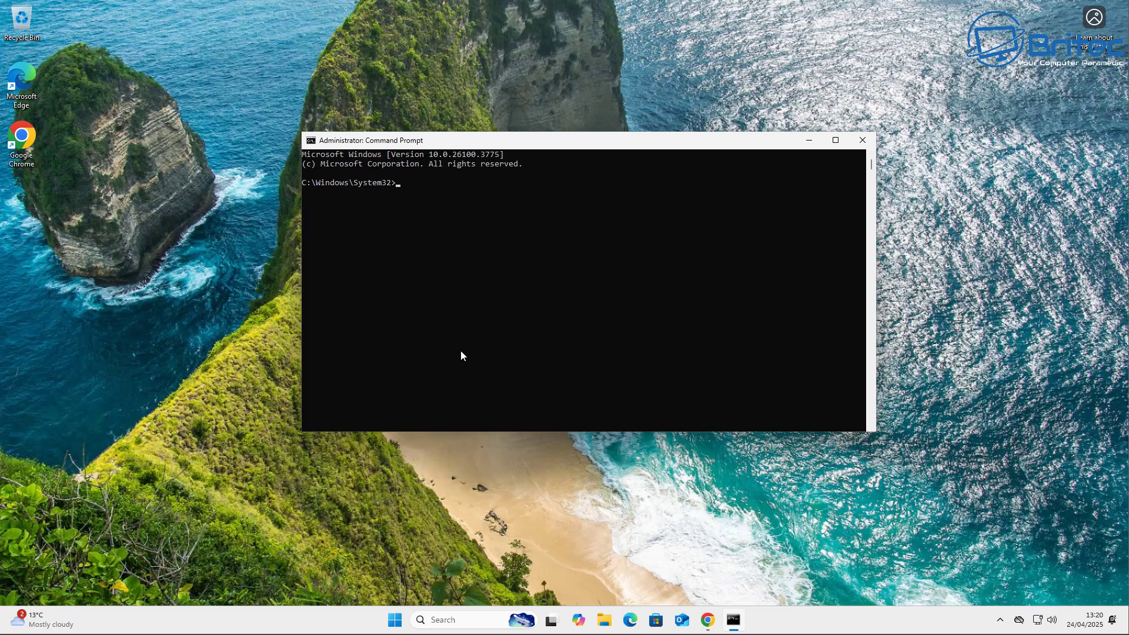
pyautogui.write('ipconfig /flushdns')
pyautogui.press('Return')
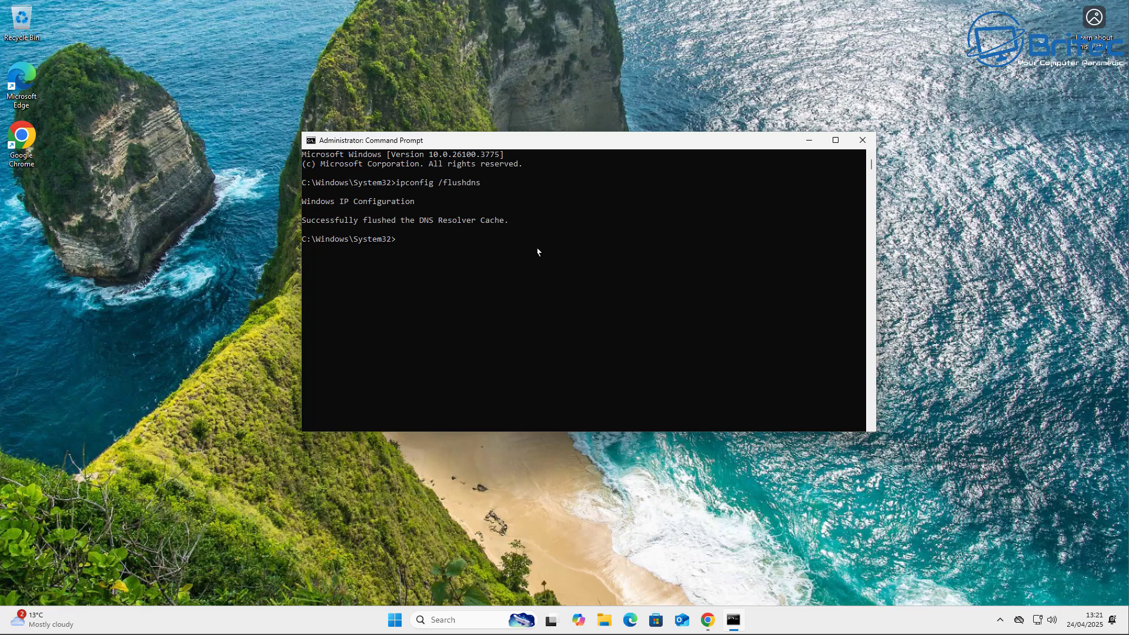
# - Close Command Prompt and open Disk Clean-up for drive C:, which offers up to 1.32 GB to free
pyautogui.click(862, 140)
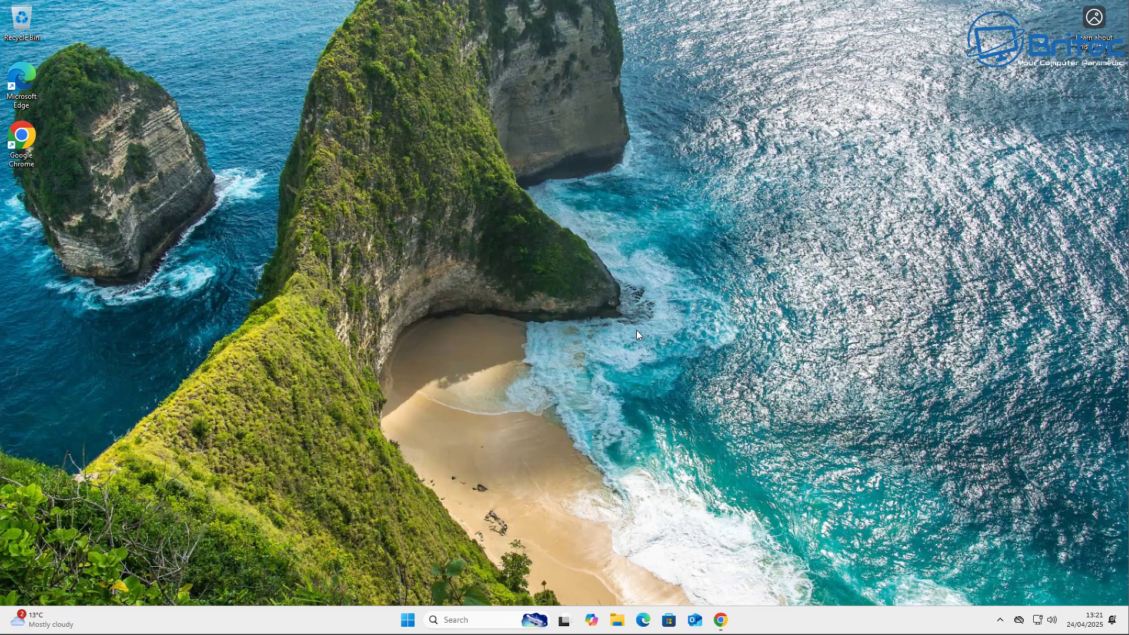
pyautogui.click(410, 623)
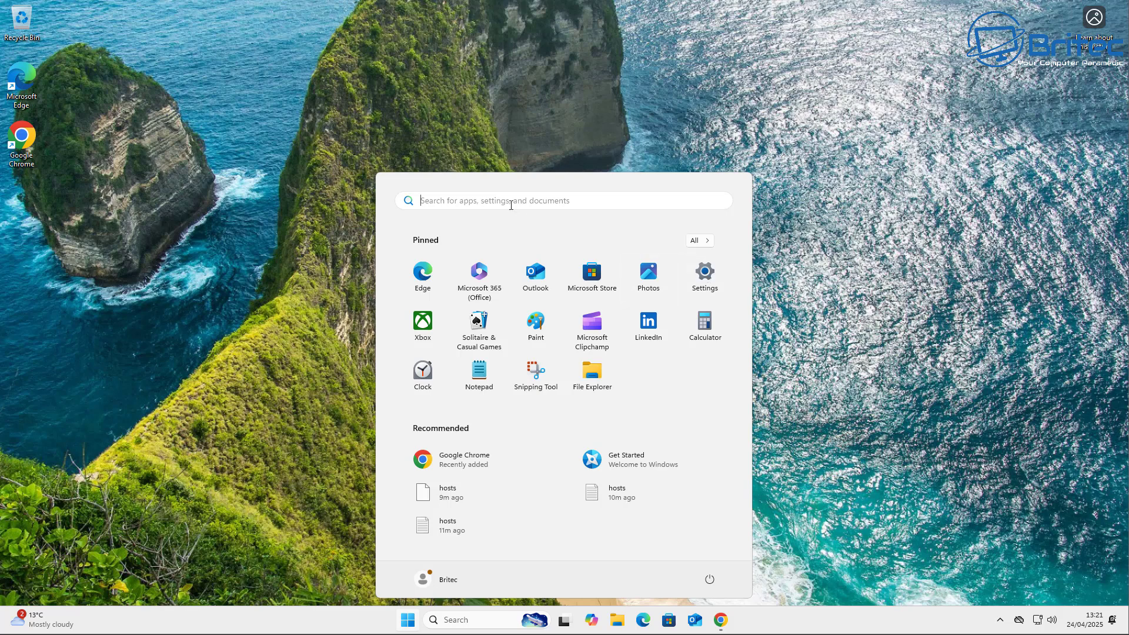
pyautogui.write('clean')
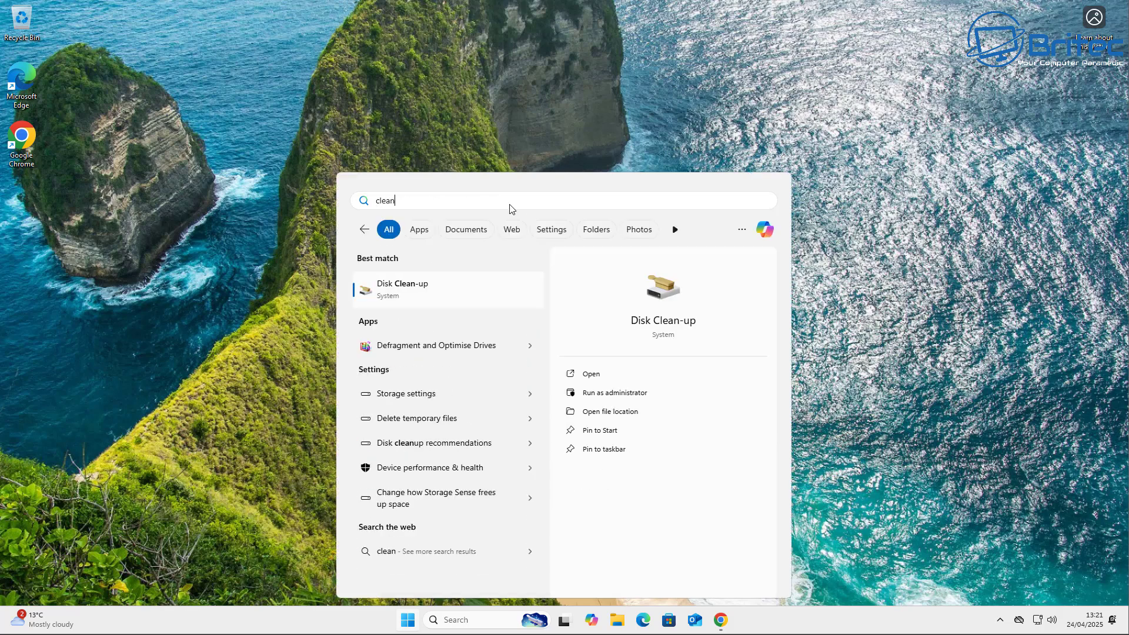
pyautogui.click(449, 292)
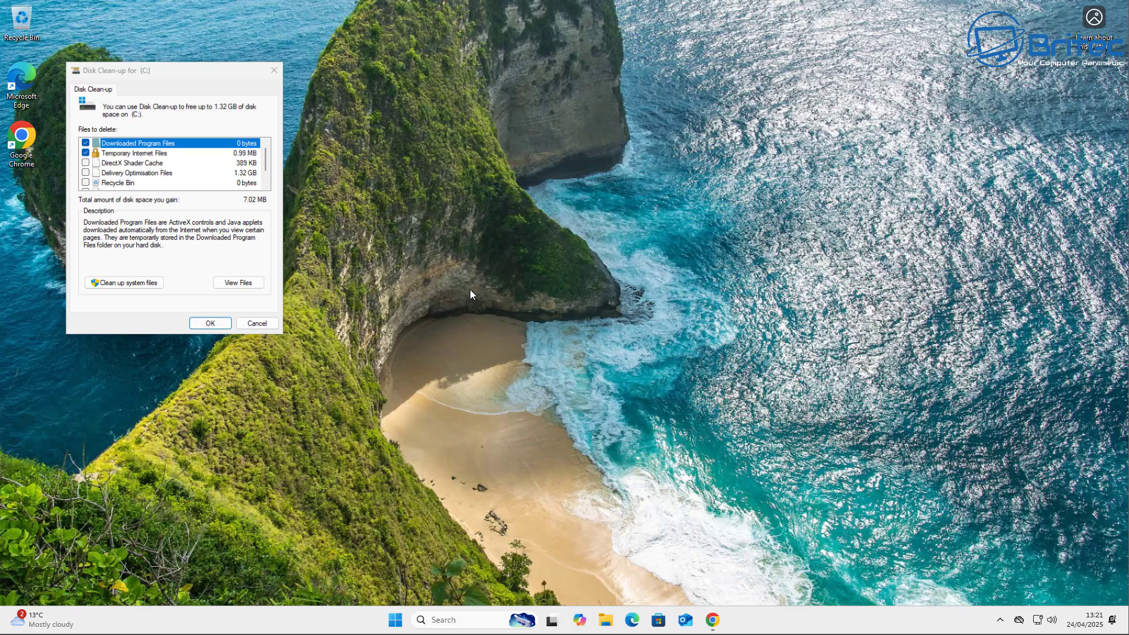
pyautogui.moveTo(181, 66); pyautogui.dragTo(619, 146)
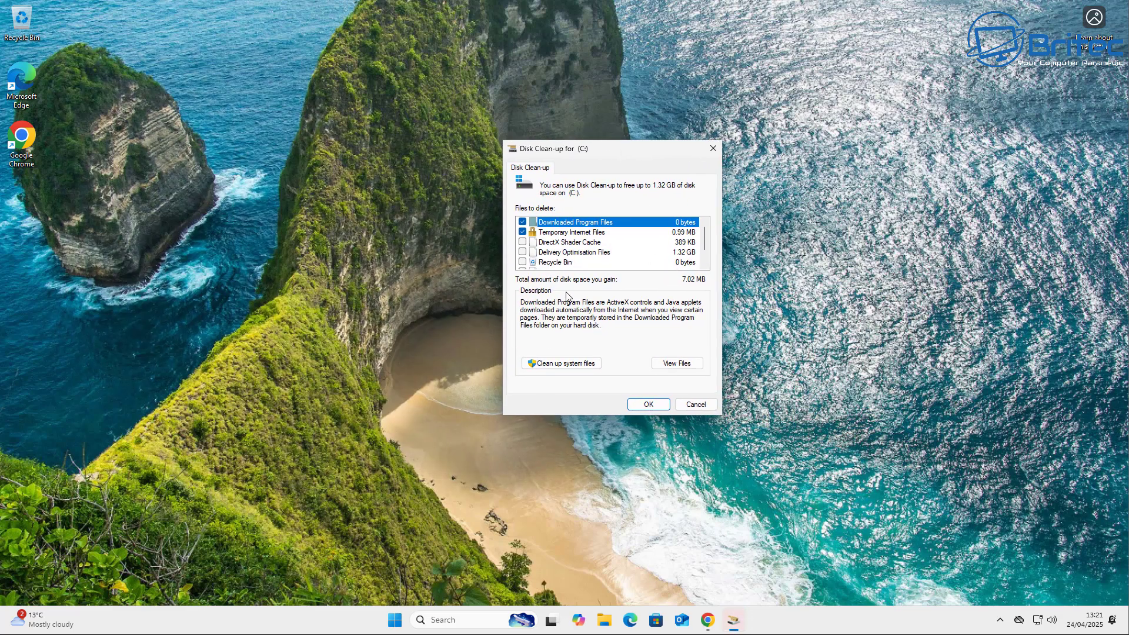
pyautogui.click(705, 264)
pyautogui.click(705, 264)
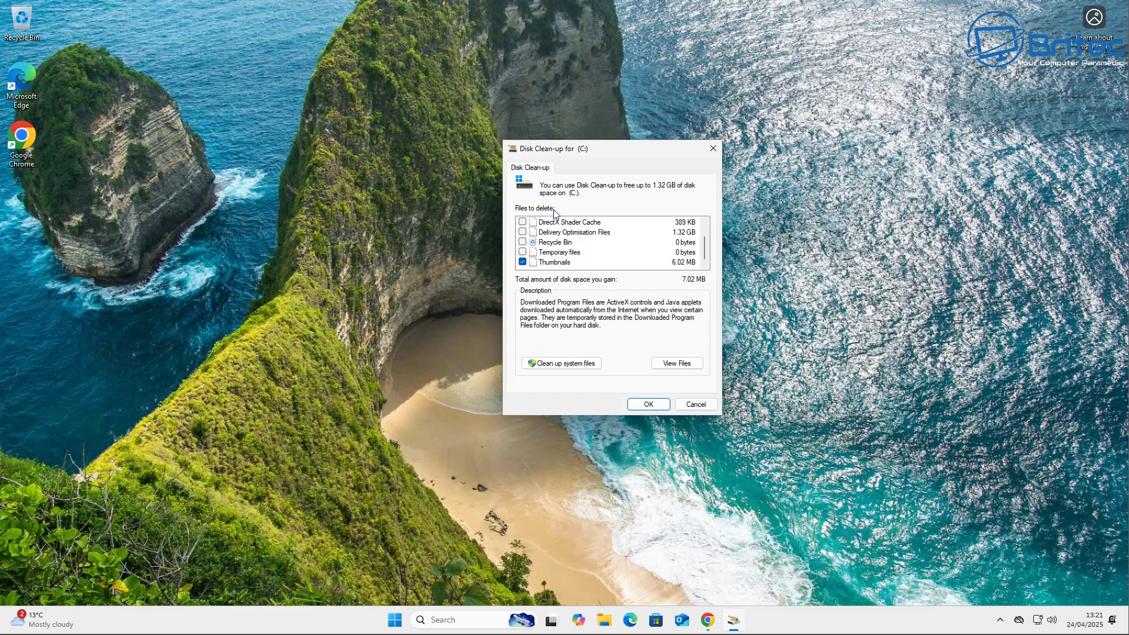
pyautogui.click(712, 150)
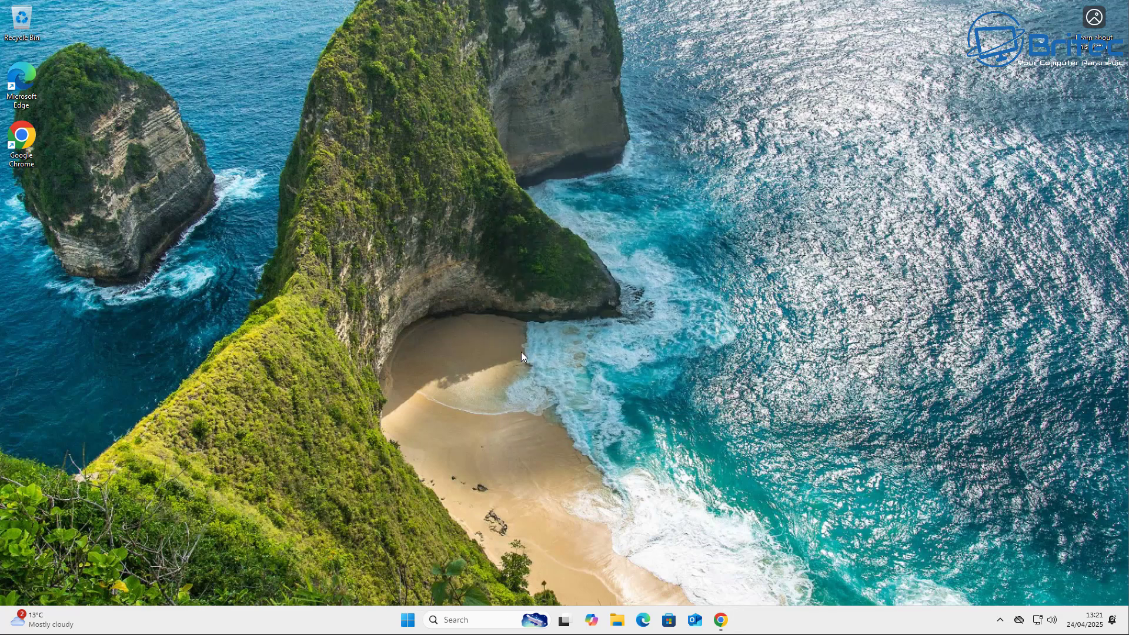